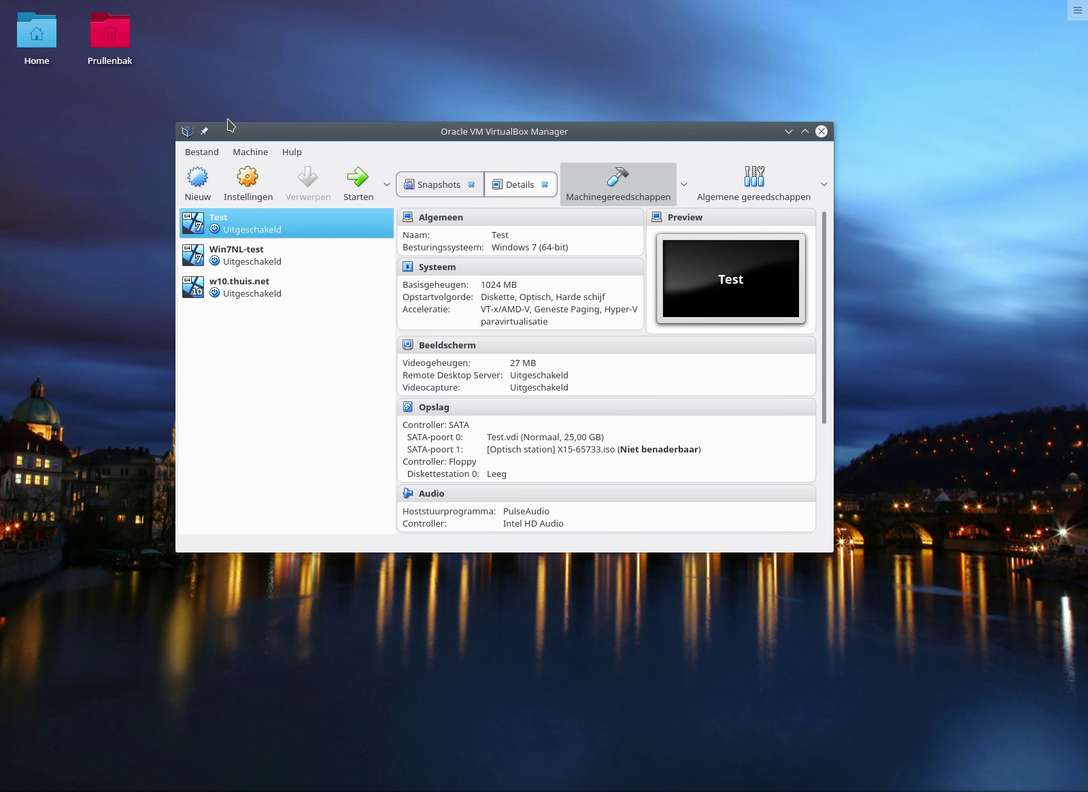
Create a new VM named geel.cvo.net with type Microsoft Windows, version Windows 7 (64-bit).
drag(294, 138, 332, 154)
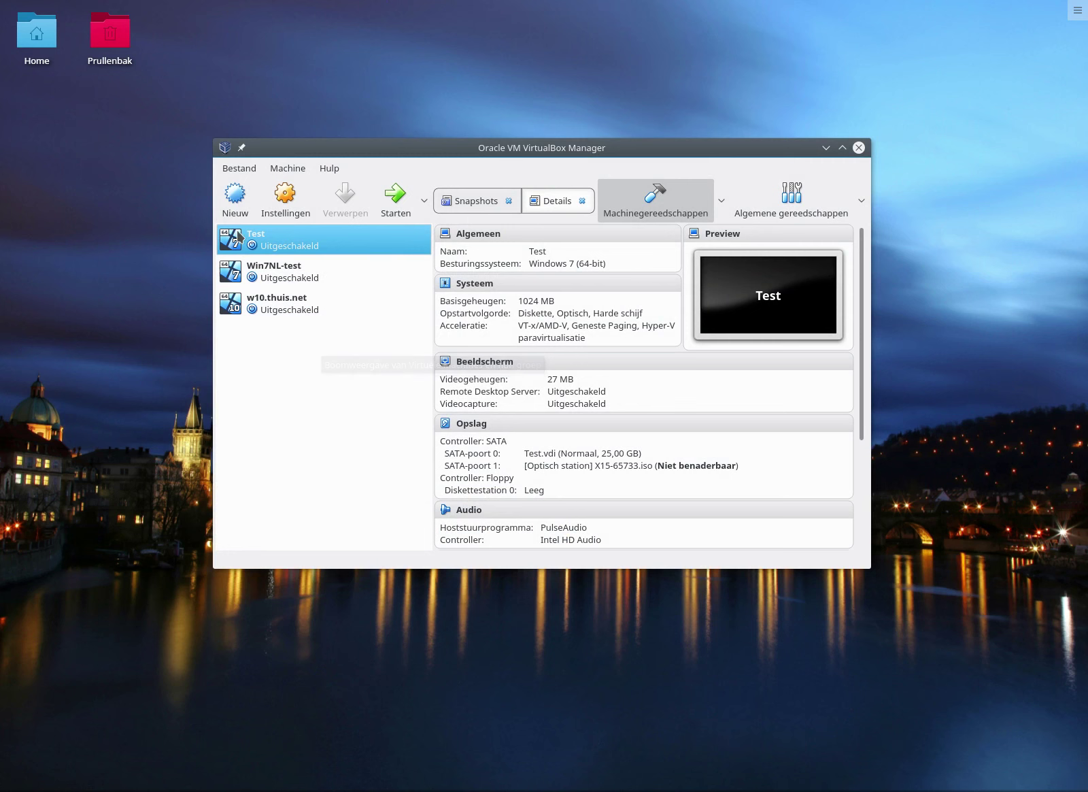
click(233, 197)
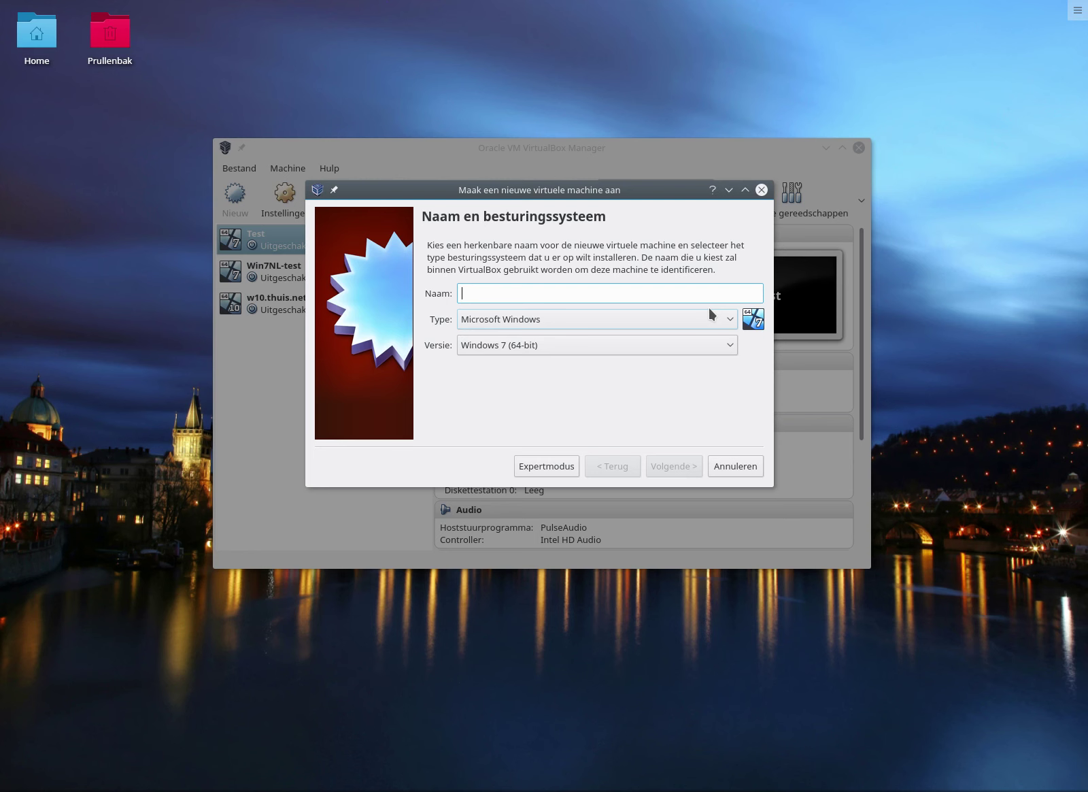
text(geel.)
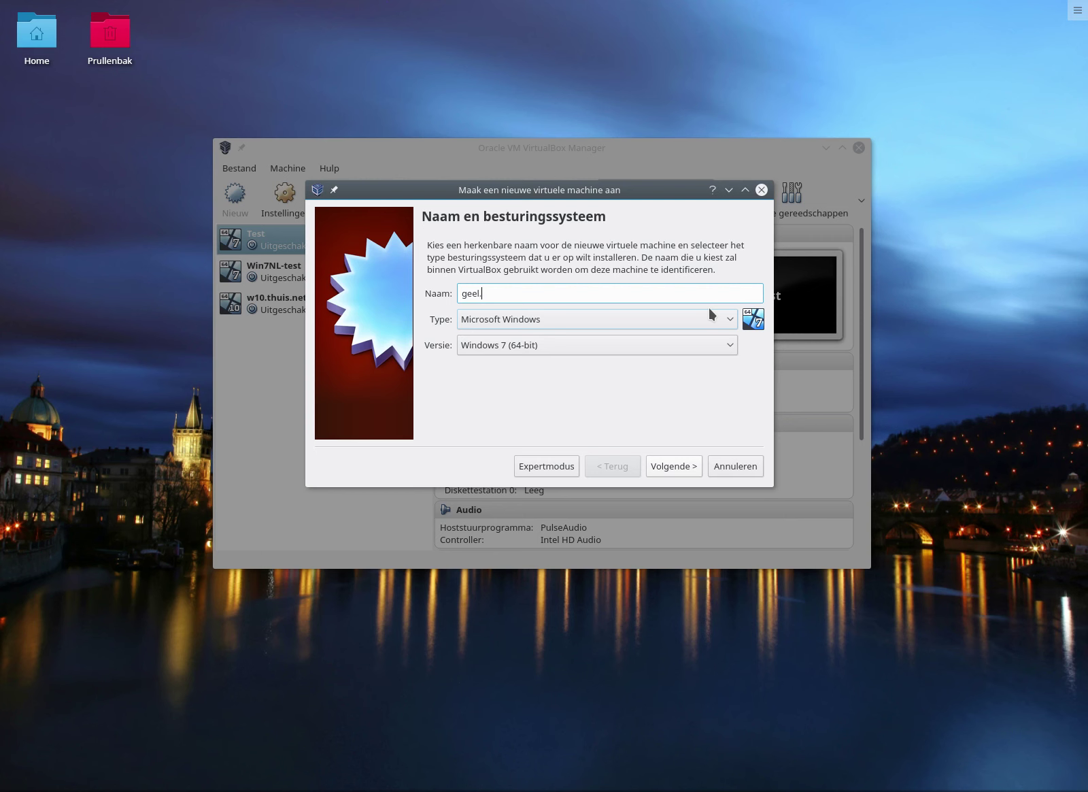
text(cvo.net)
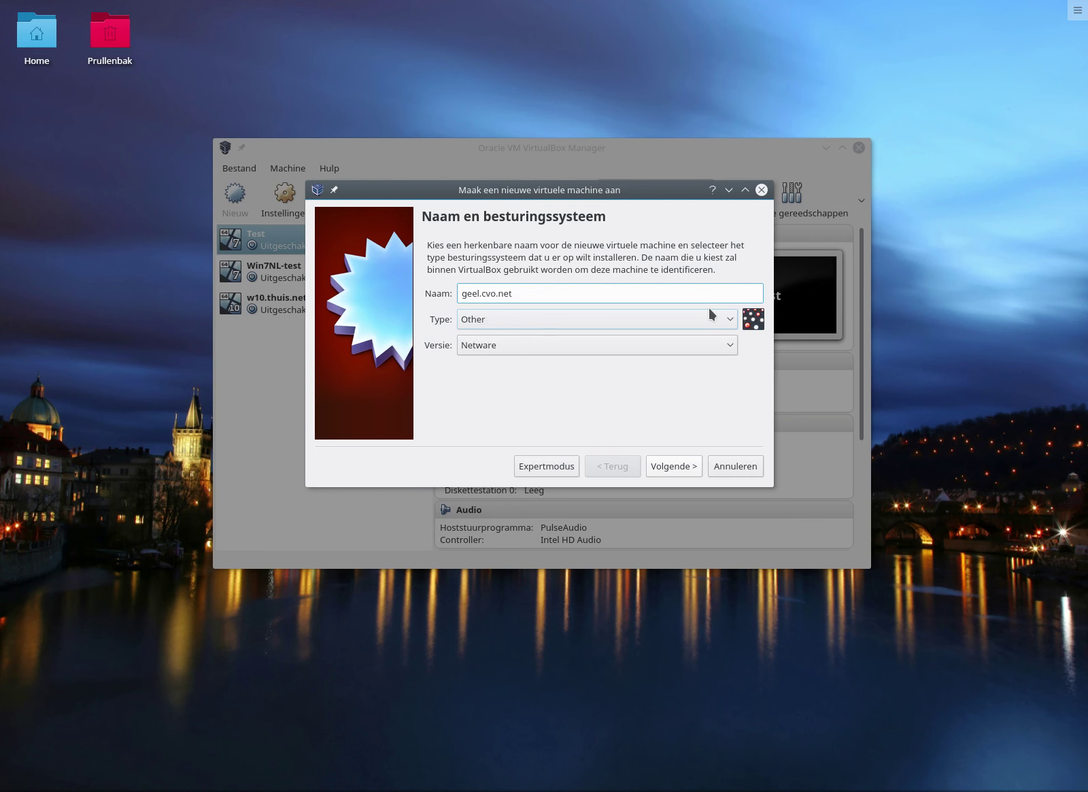
click(679, 320)
click(544, 333)
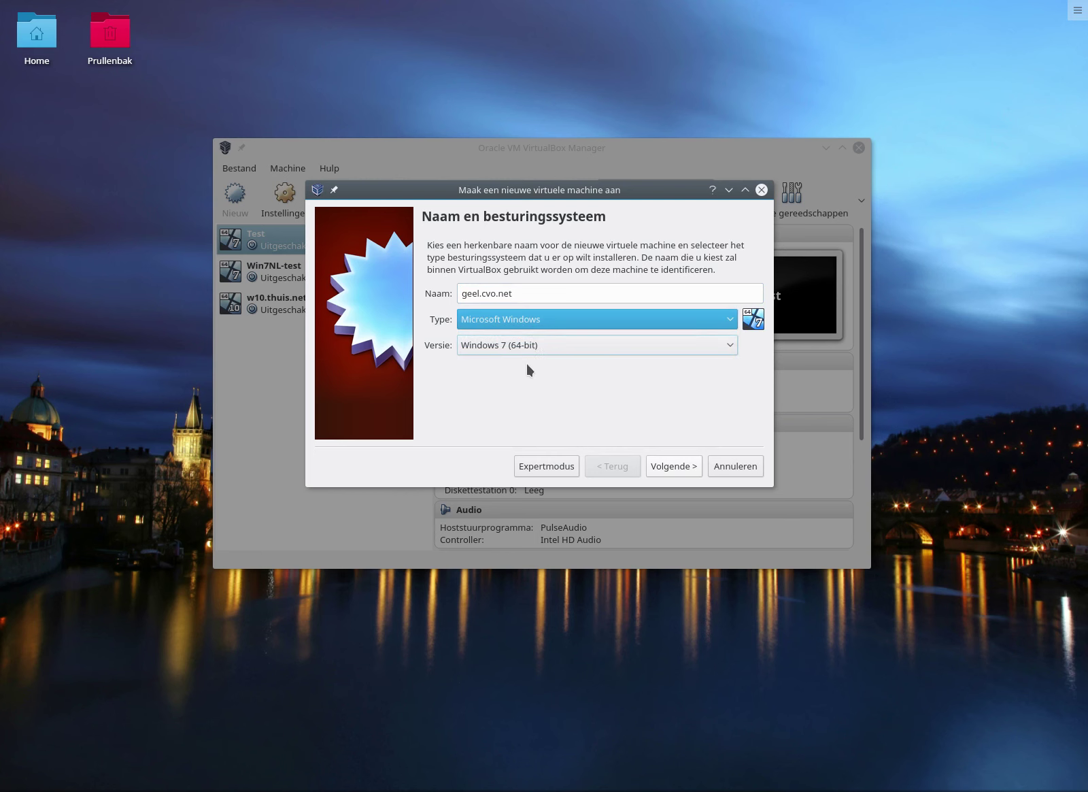
click(661, 468)
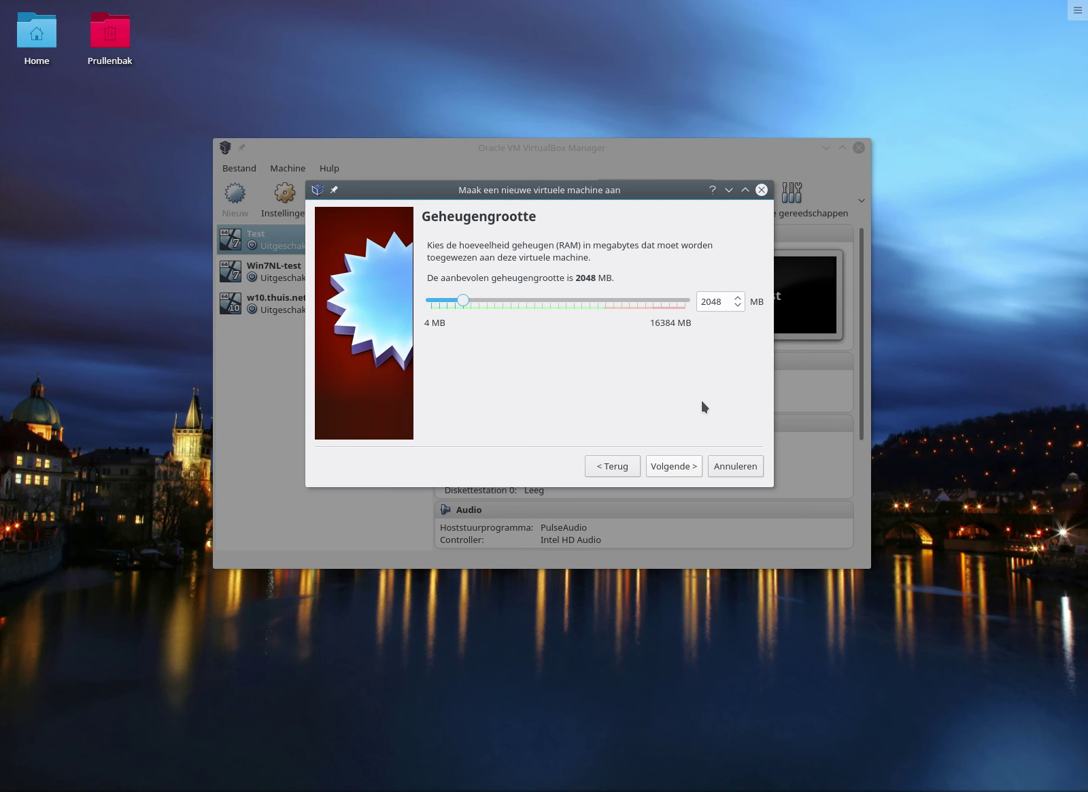
Keep 2048 MB memory and choose a new dynamically allocated VDI hard disk.
click(685, 465)
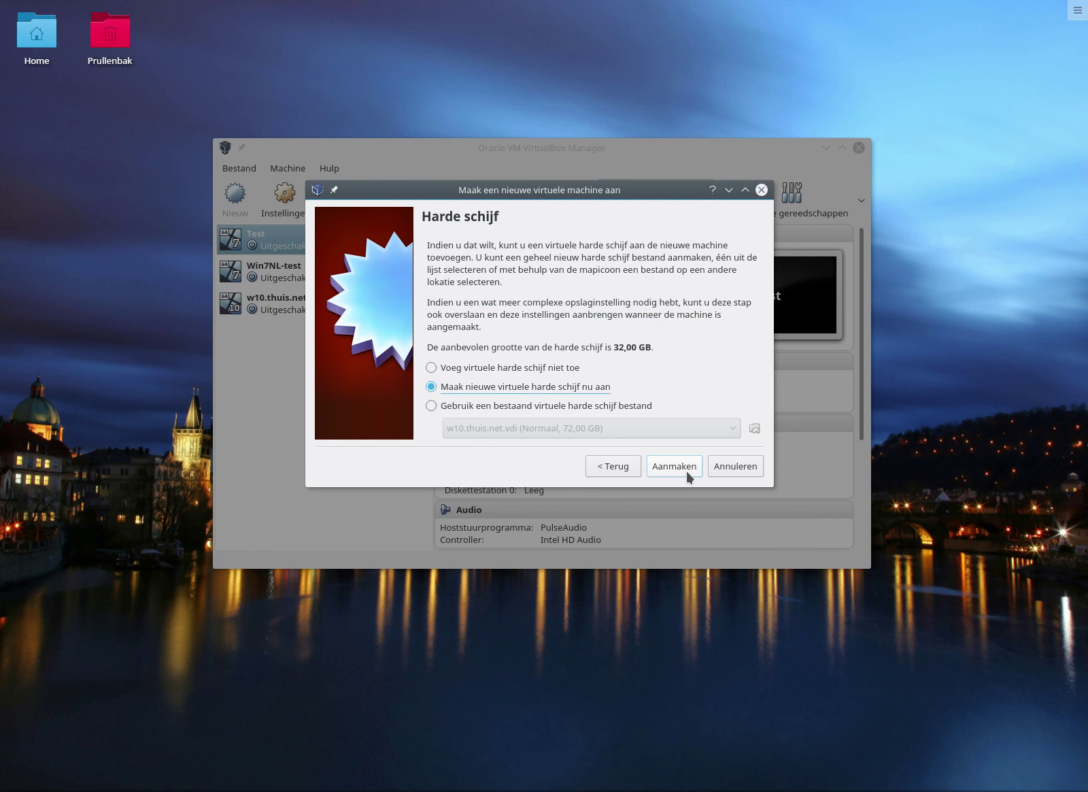
click(685, 469)
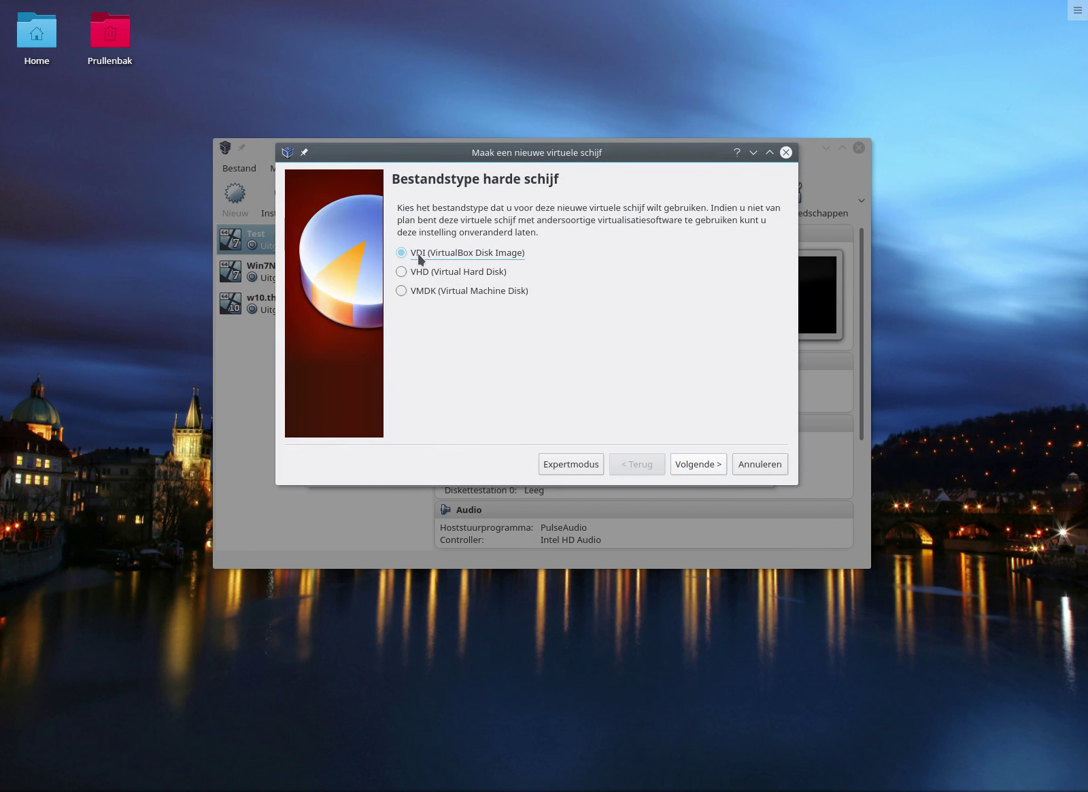
click(684, 462)
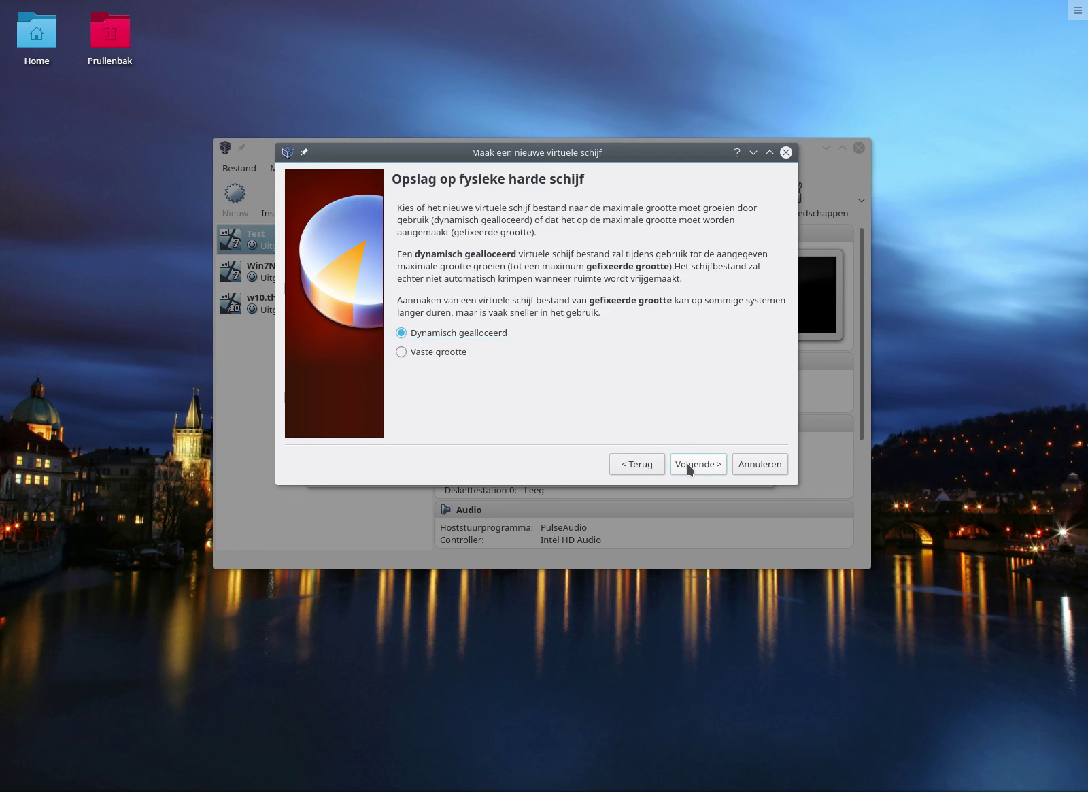
click(687, 465)
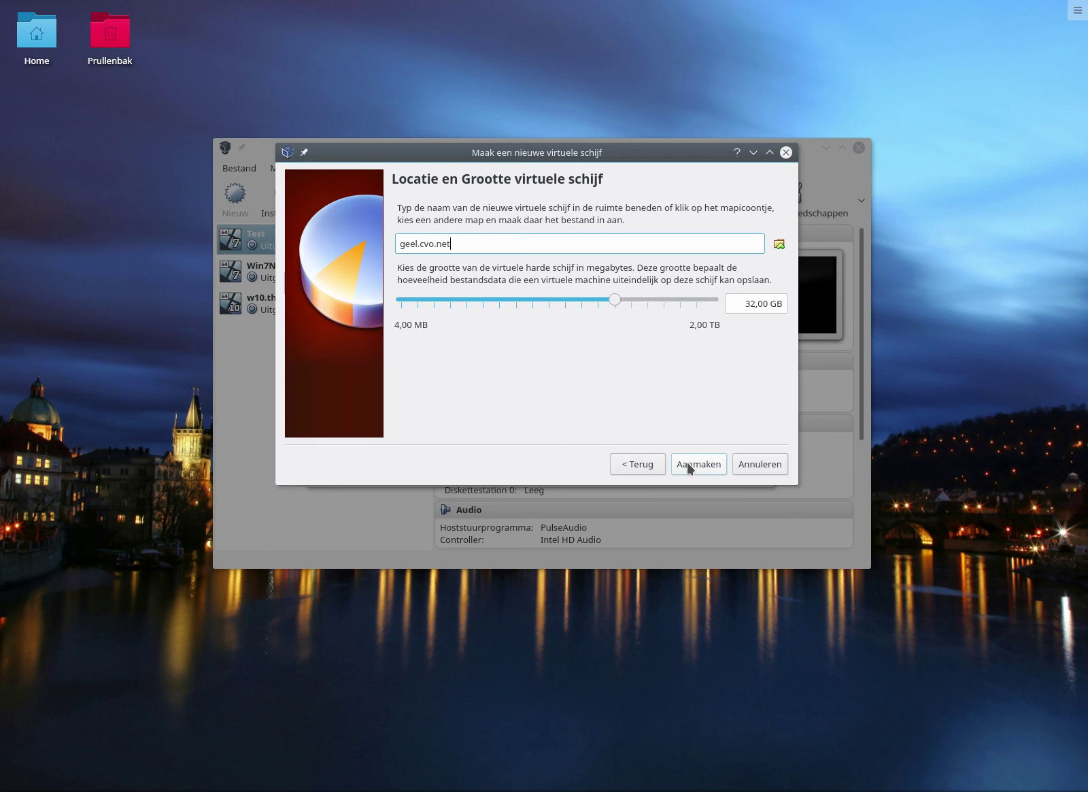
Change the disk size from 32 GB to 50 GB and create the machine.
click(755, 303)
key(BackSpace)
key(BackSpace)
text(50)
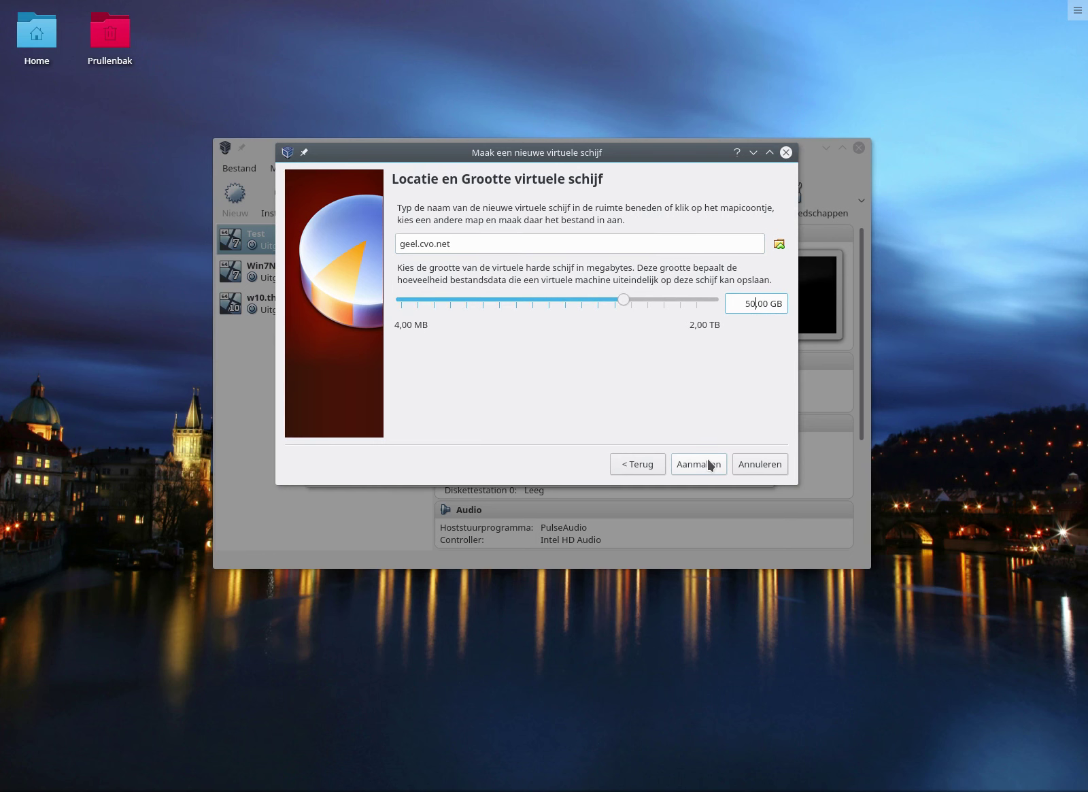
click(709, 464)
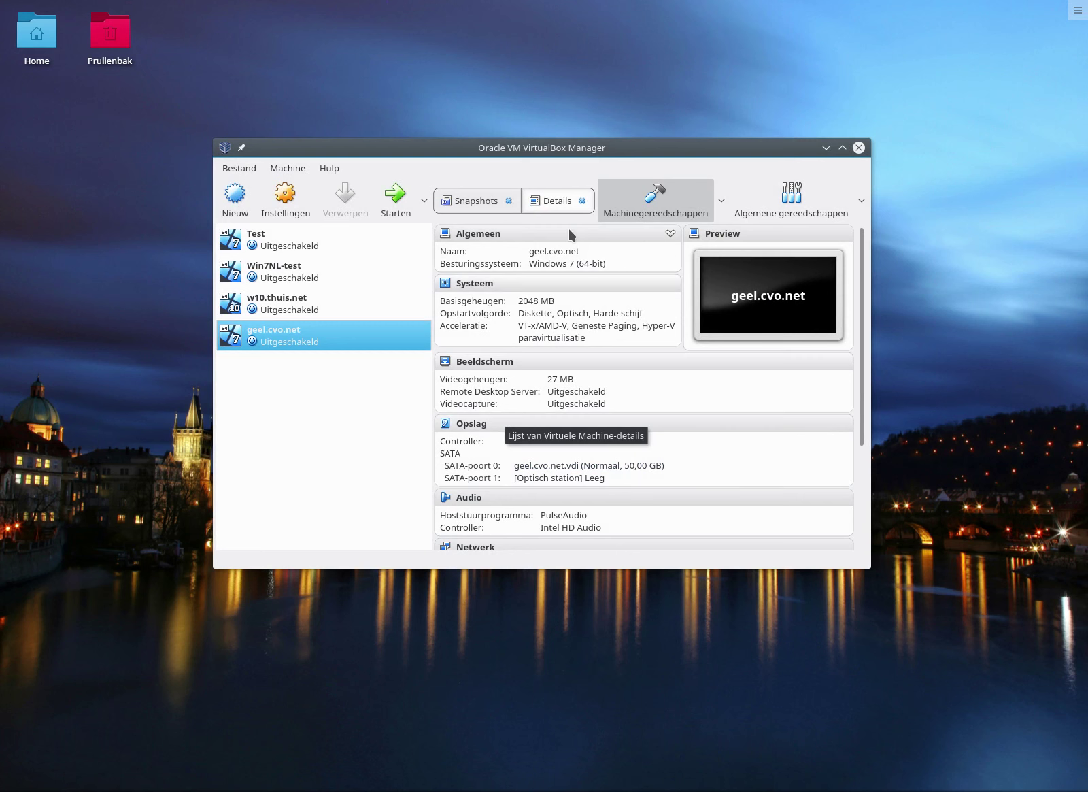
Open the geel.cvo.net settings dialog and move it toward the top of the screen.
click(289, 192)
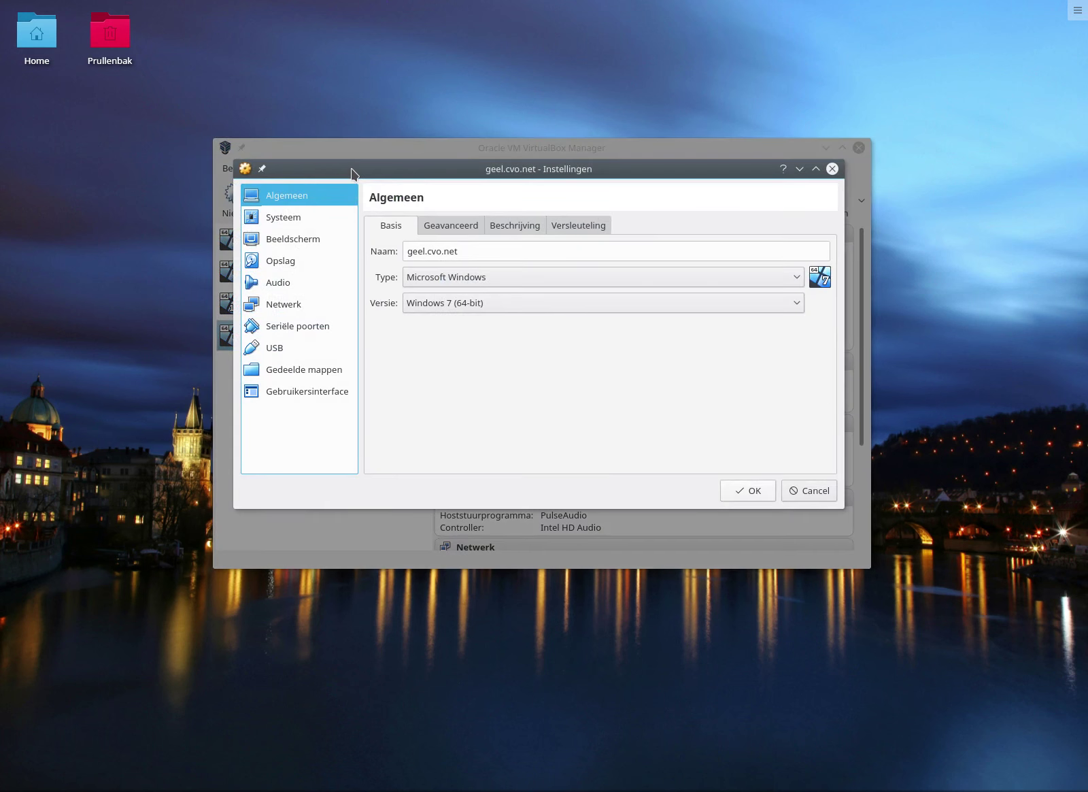
drag(353, 171, 594, 173)
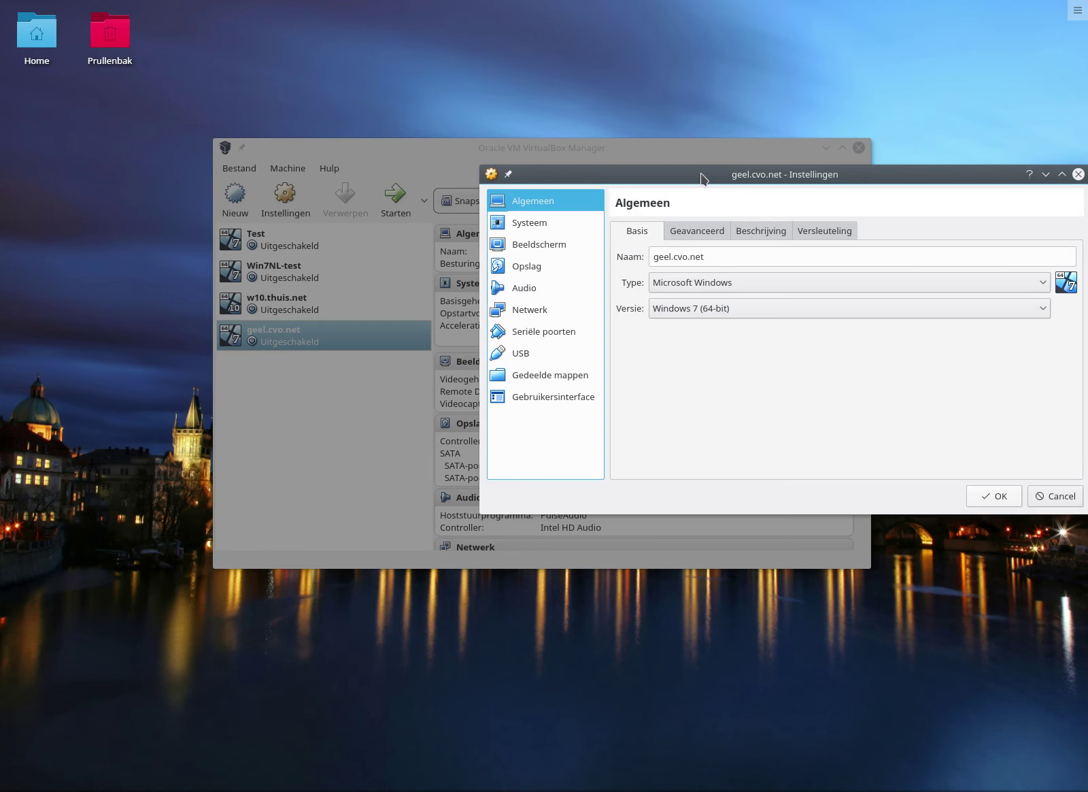
drag(705, 174, 454, 75)
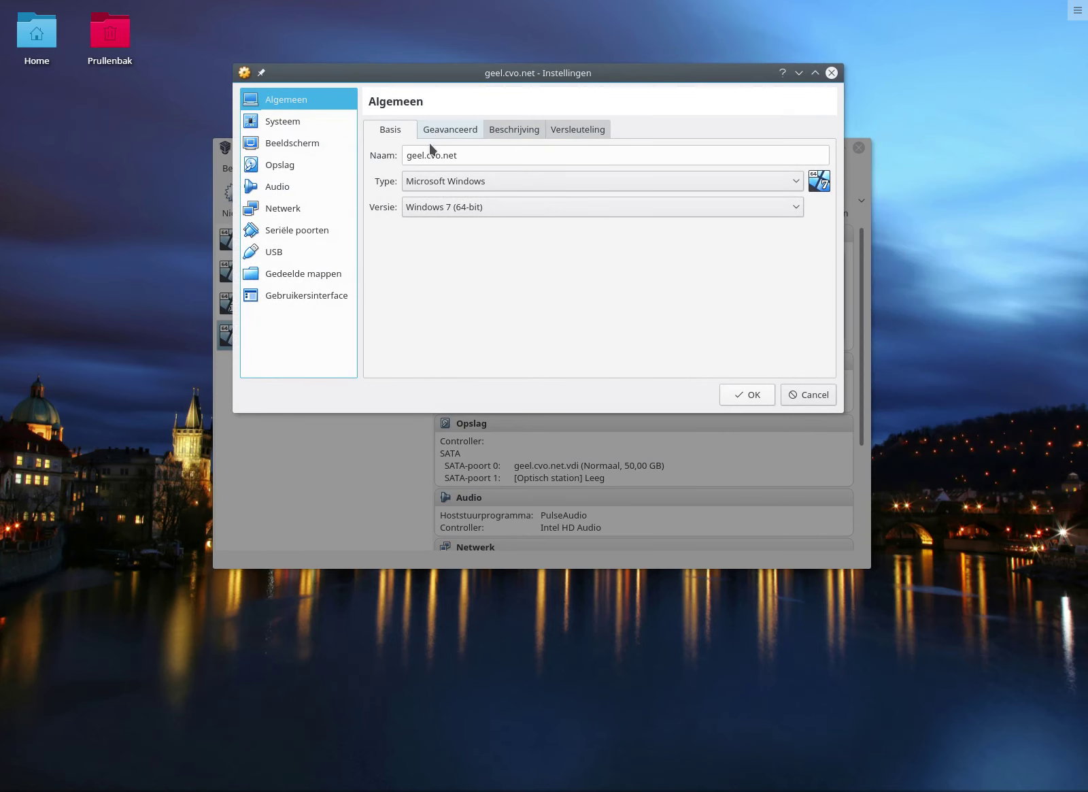
Look through the General tabs Advanced, Description and Encryption, then return to Basic.
click(444, 130)
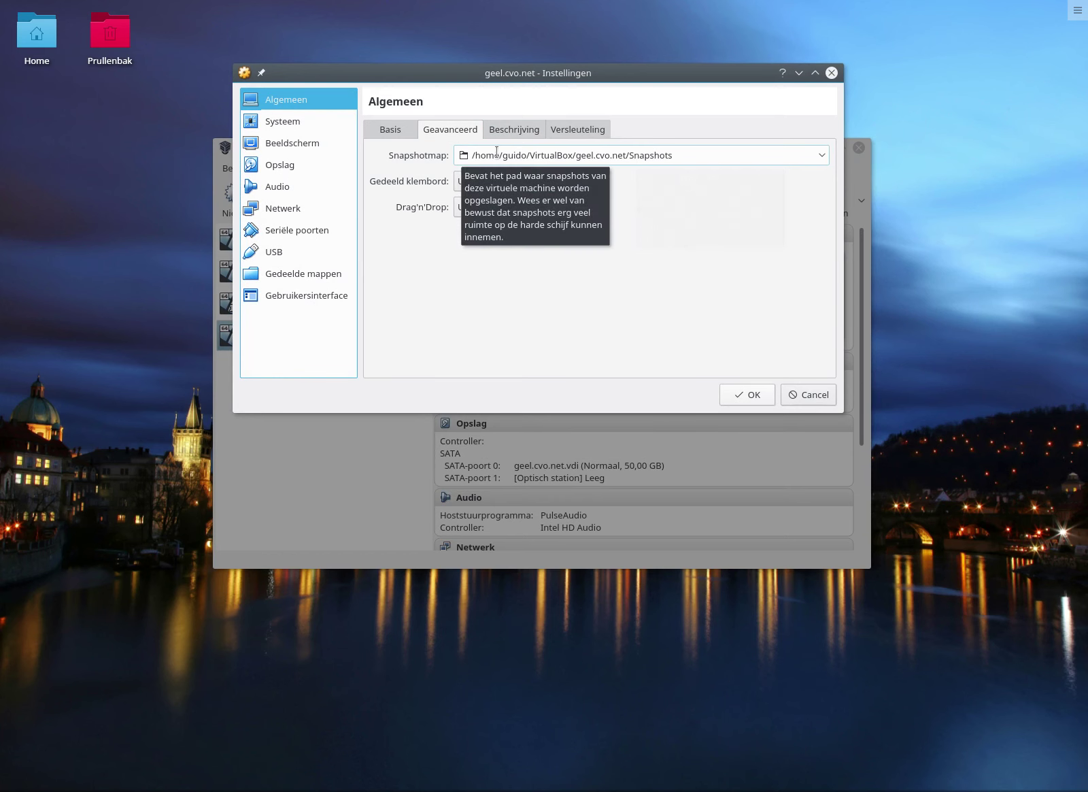
click(517, 131)
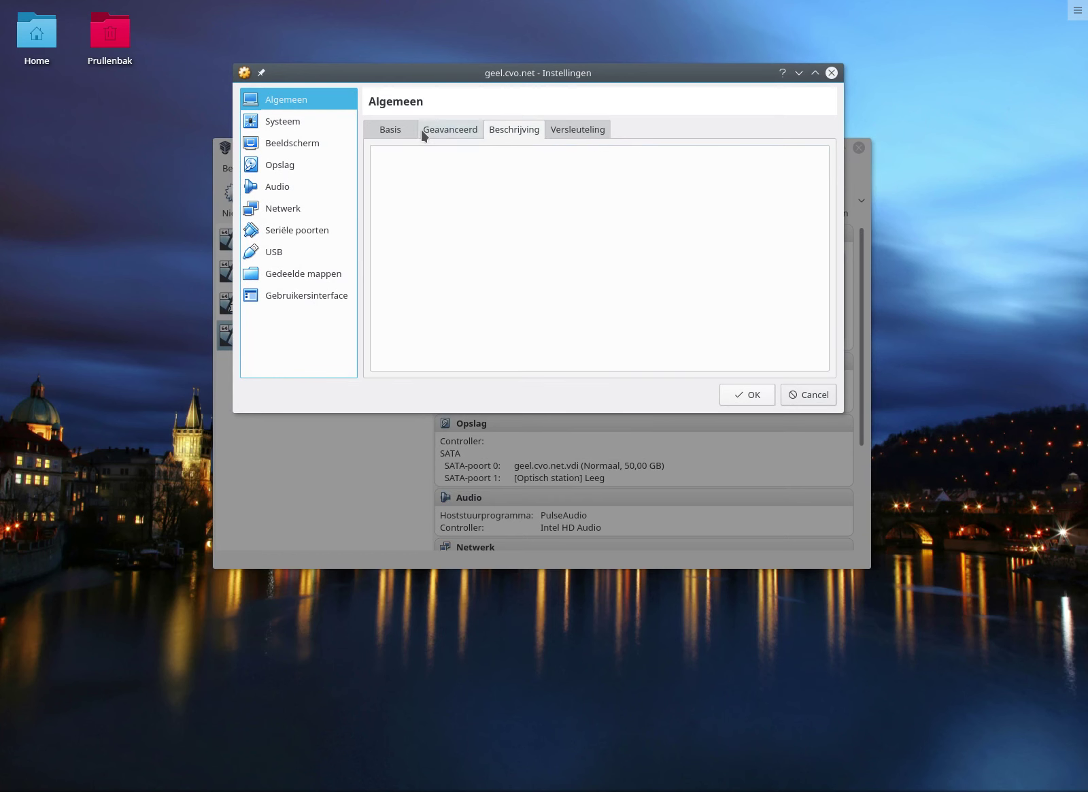
click(598, 132)
click(397, 128)
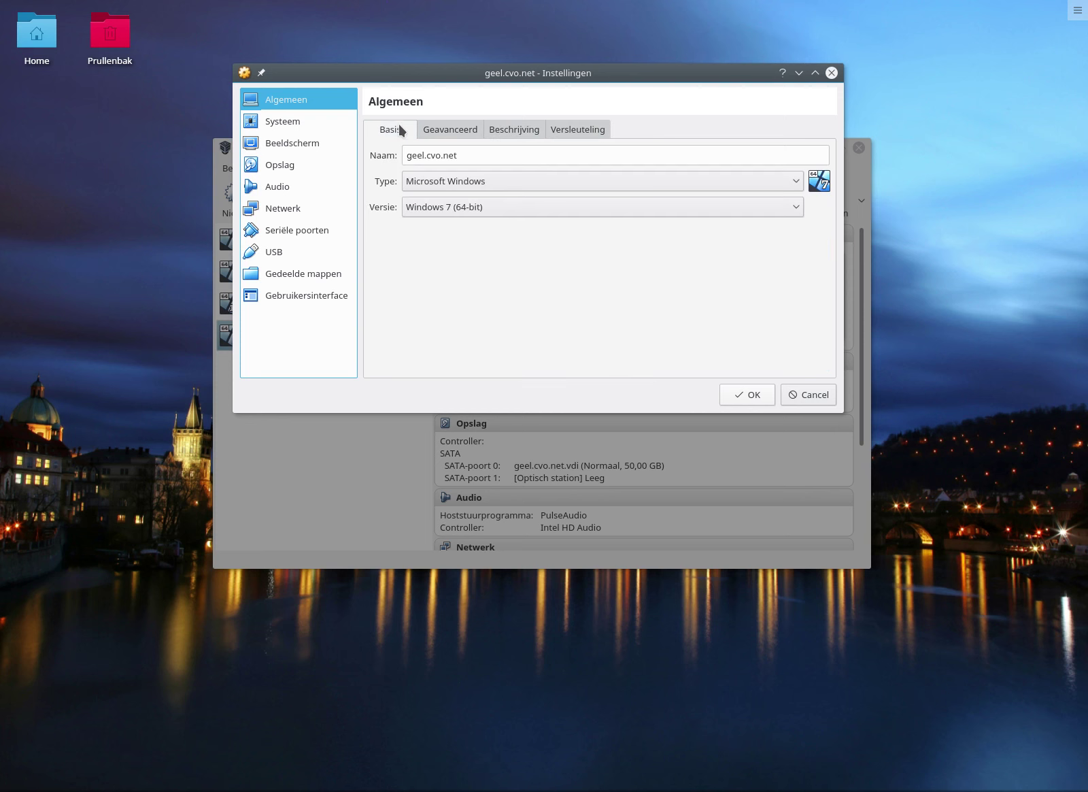
click(310, 124)
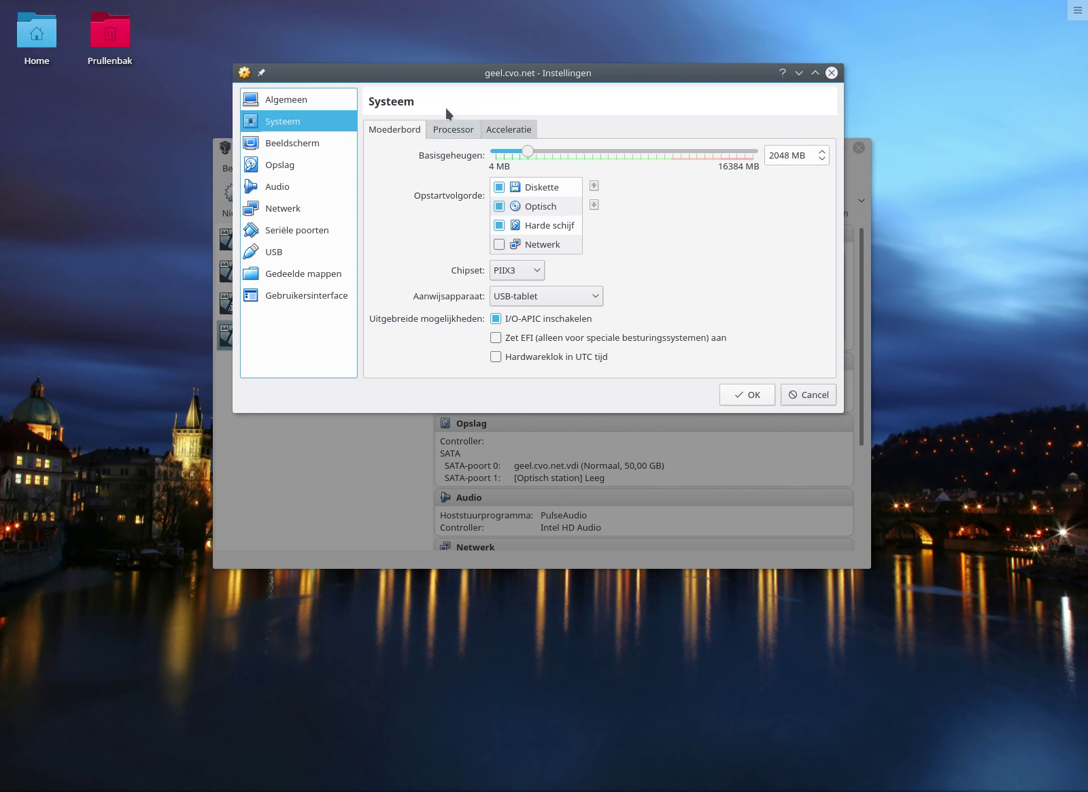
Review the Processor, Acceleration and Motherboard tabs of the System settings.
click(450, 129)
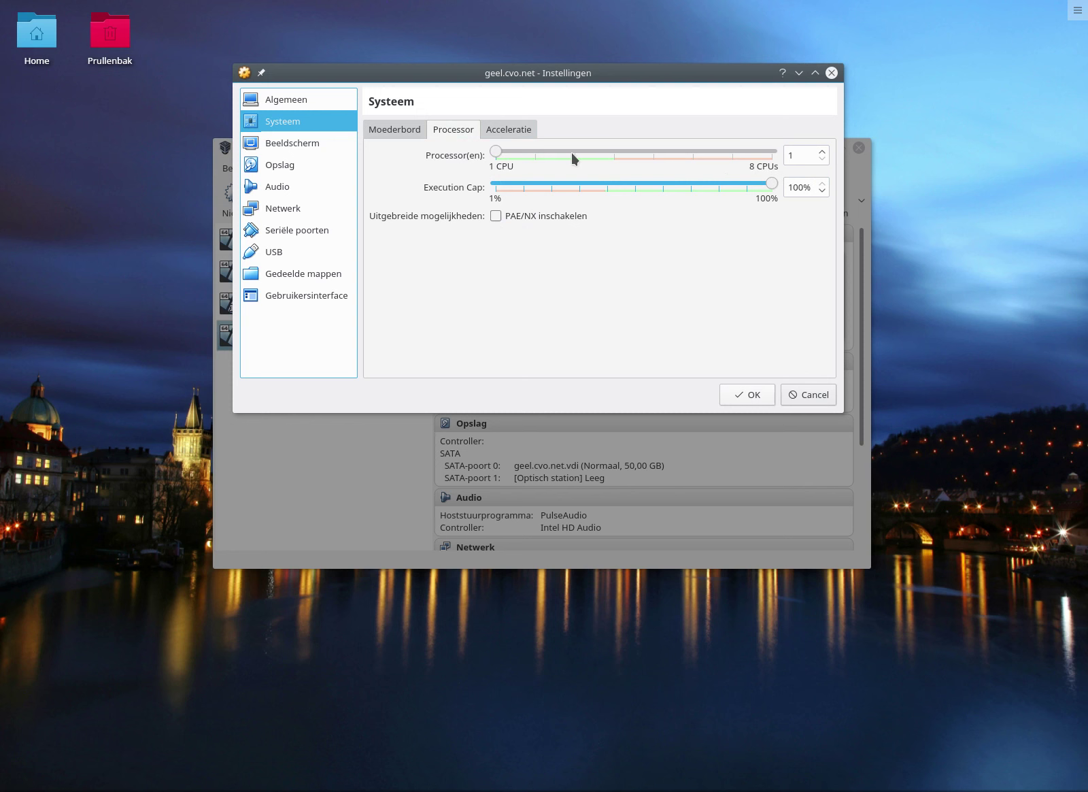
mouse_move(571, 153)
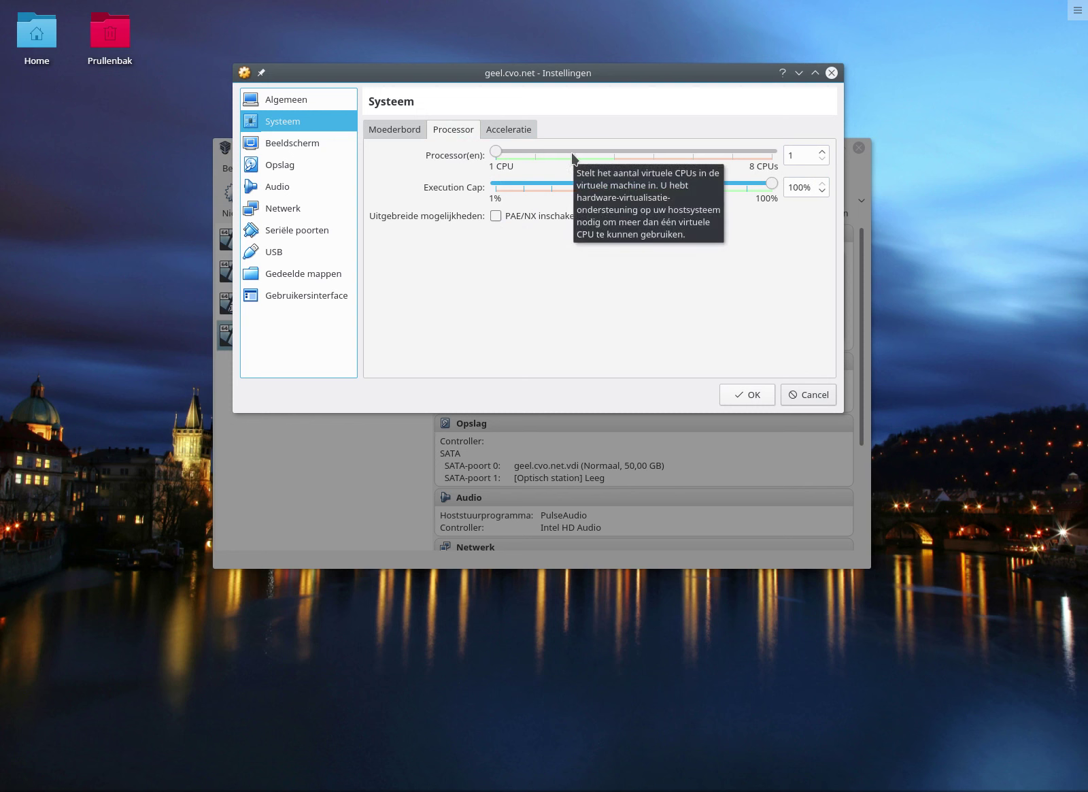
click(490, 134)
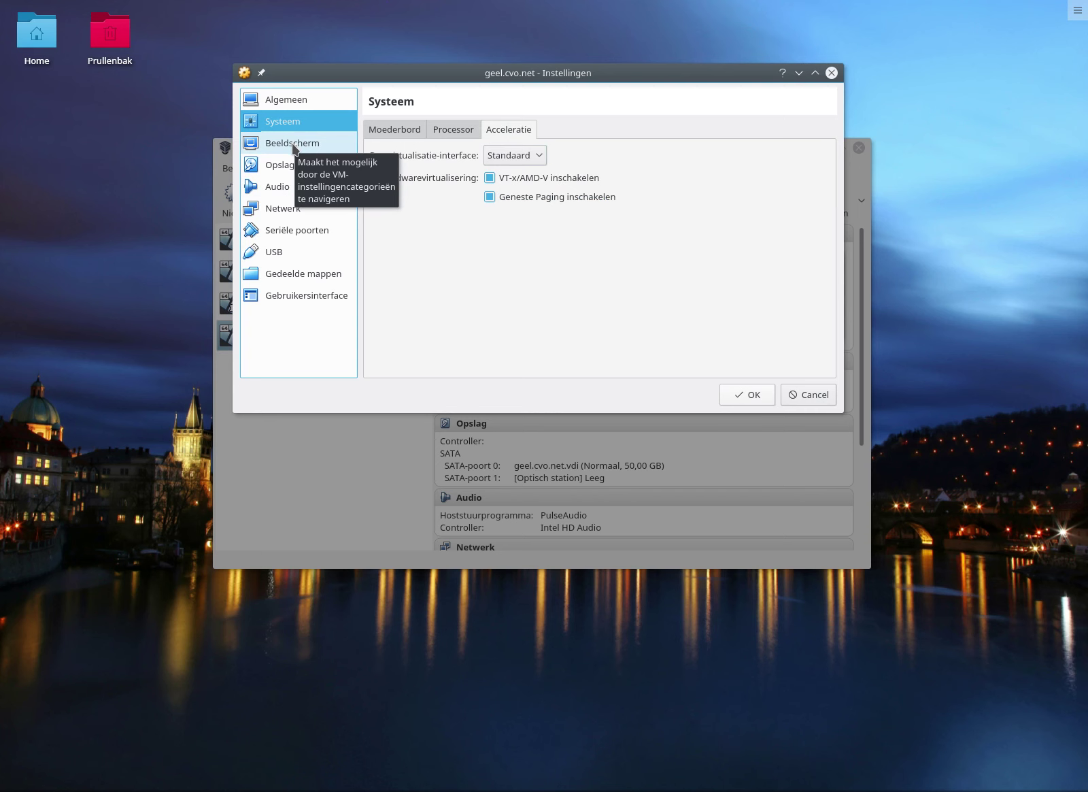
click(447, 130)
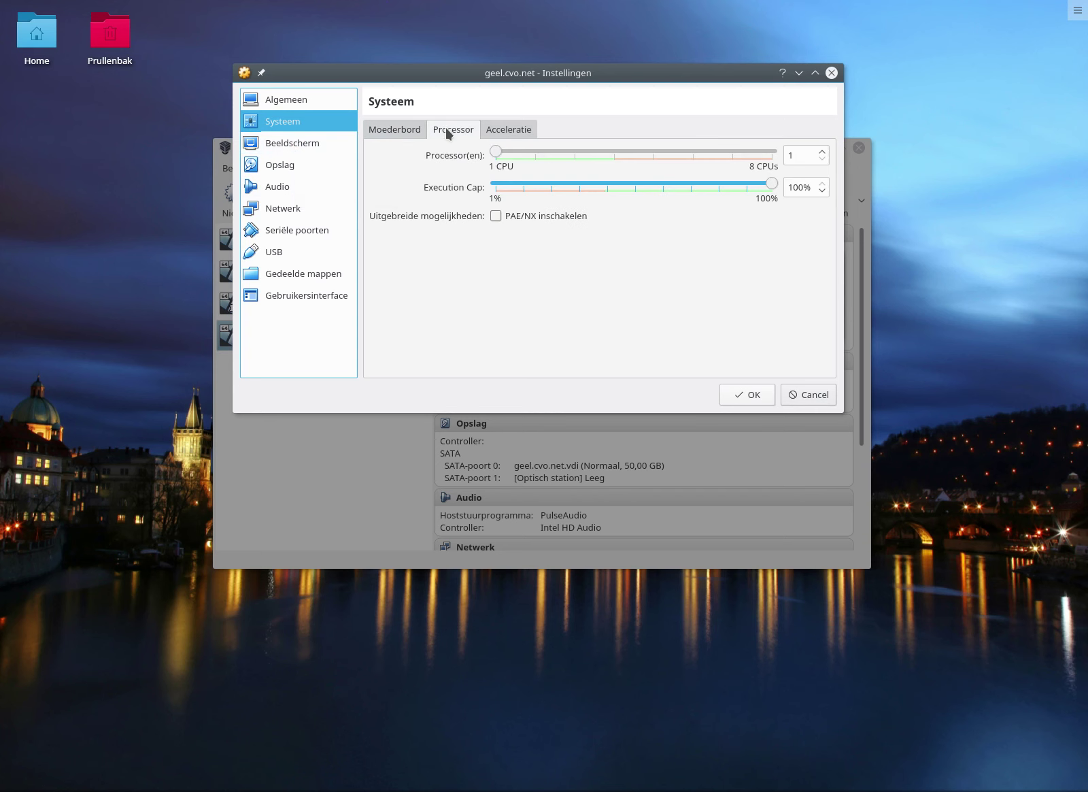
click(374, 130)
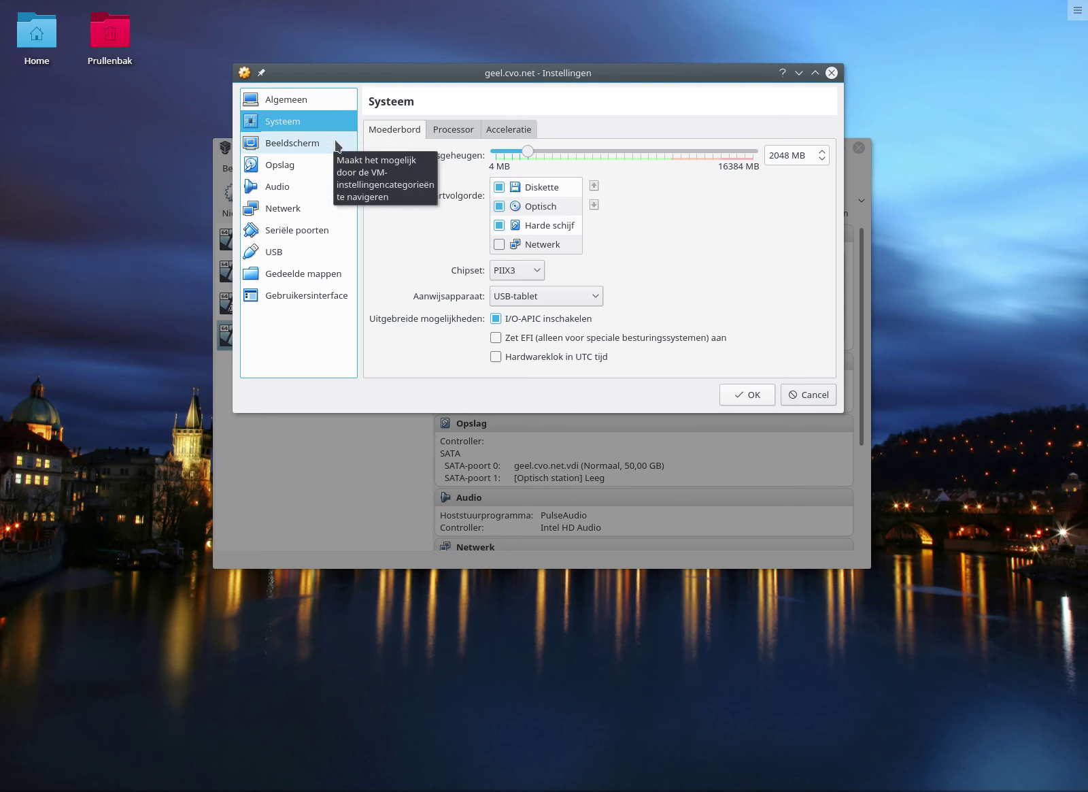
click(506, 126)
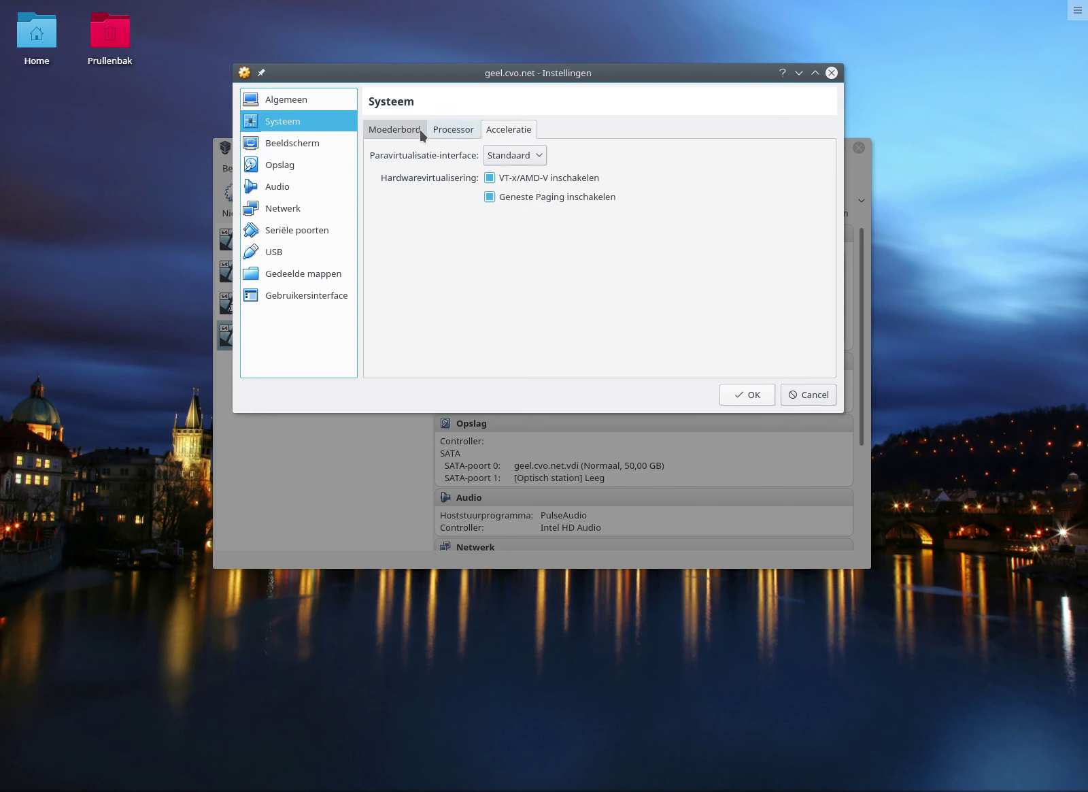
click(317, 147)
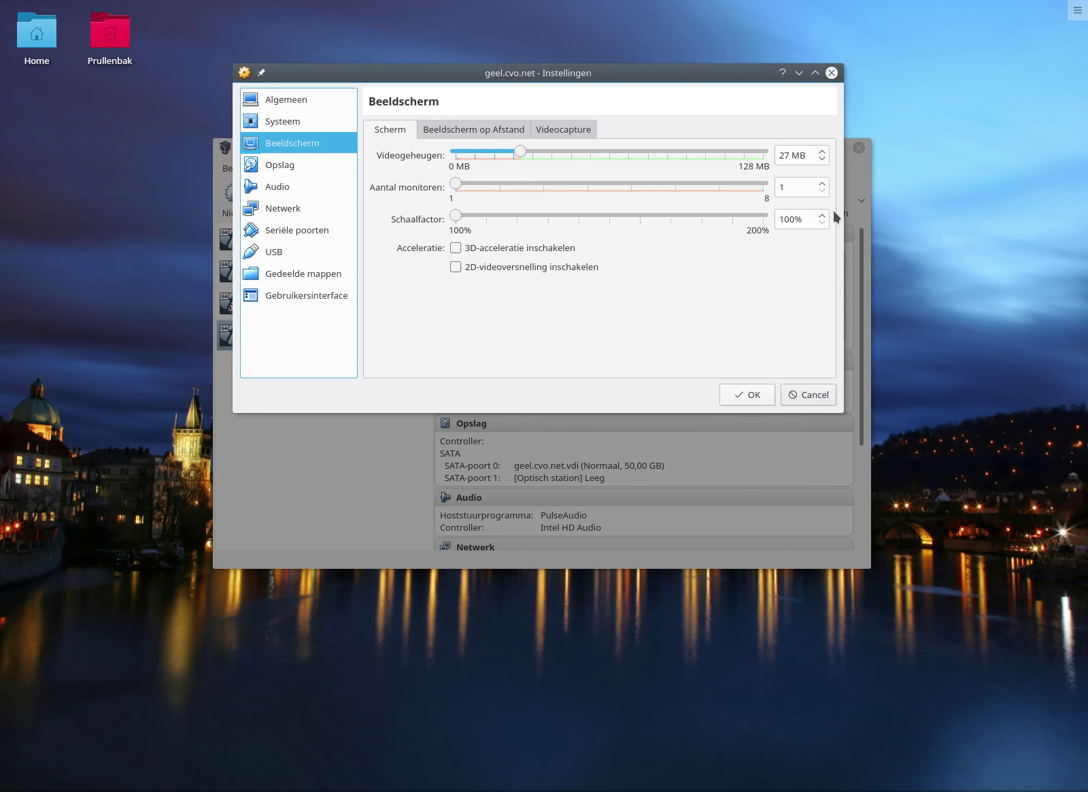
Check the Remote Display tab, then Video Capture, leaving capture disabled at 1024 x 768.
click(460, 131)
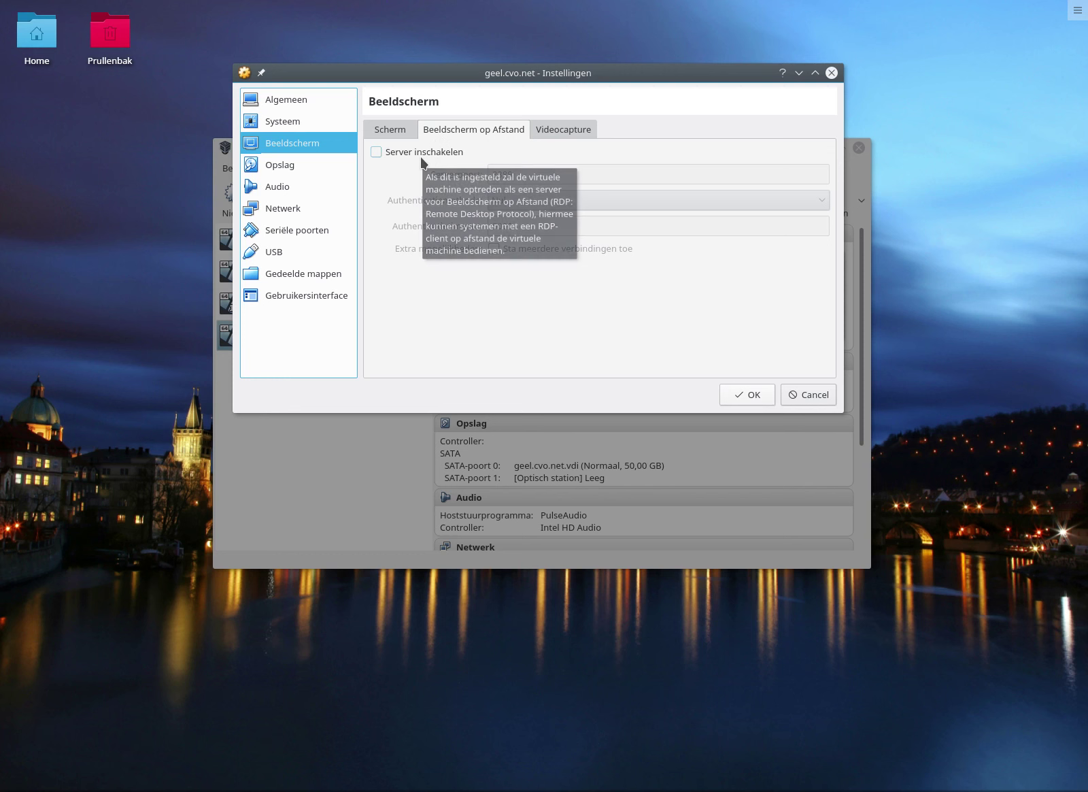
click(544, 131)
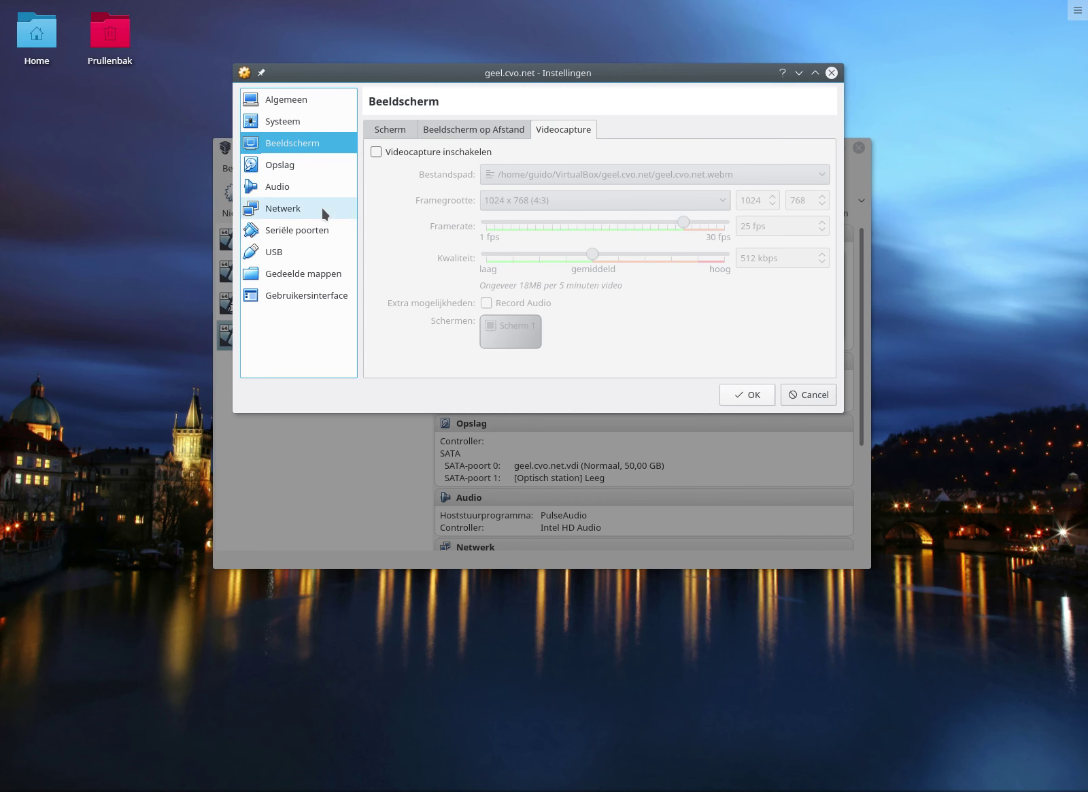
Inspect the geel.cvo.net.vdi disk and empty optical drive in Storage, then check Audio.
click(307, 166)
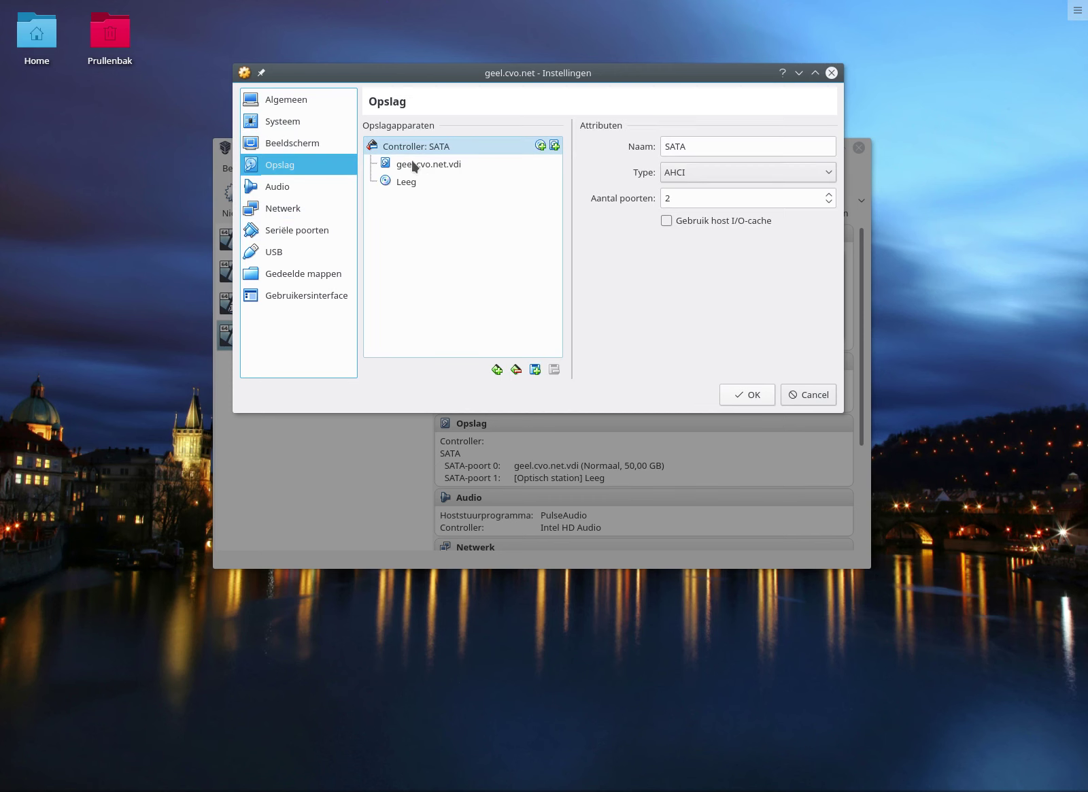
mouse_move(413, 169)
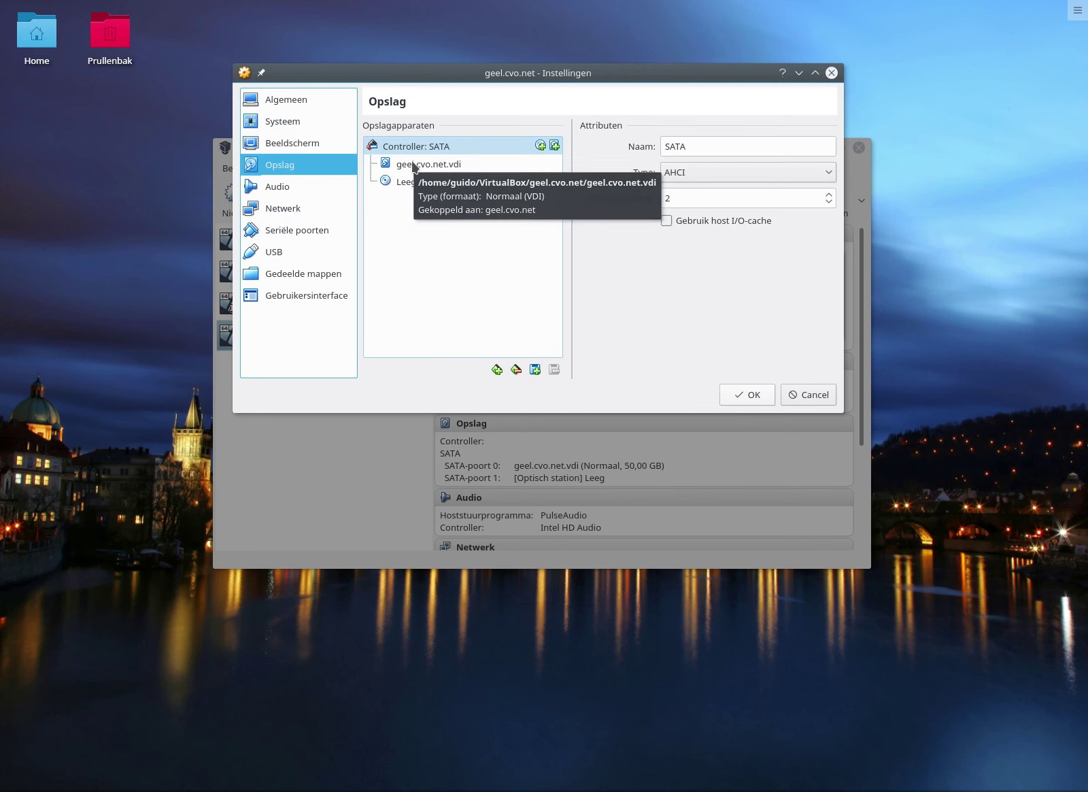
click(454, 168)
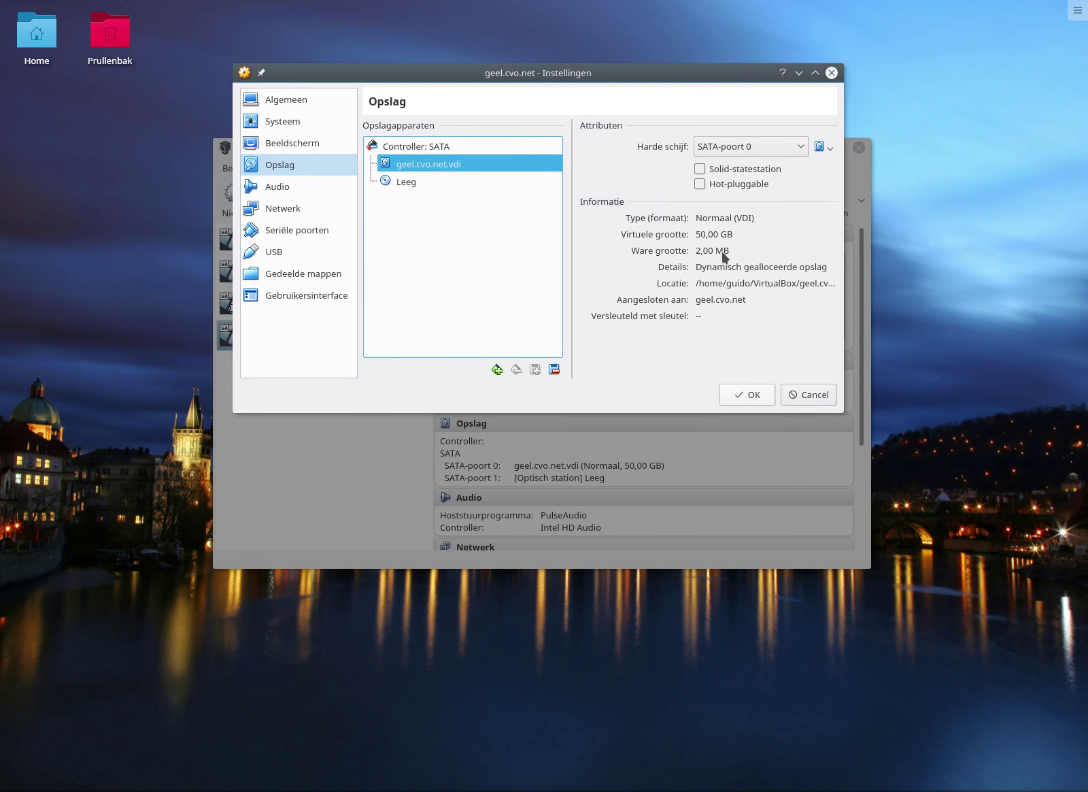
click(399, 188)
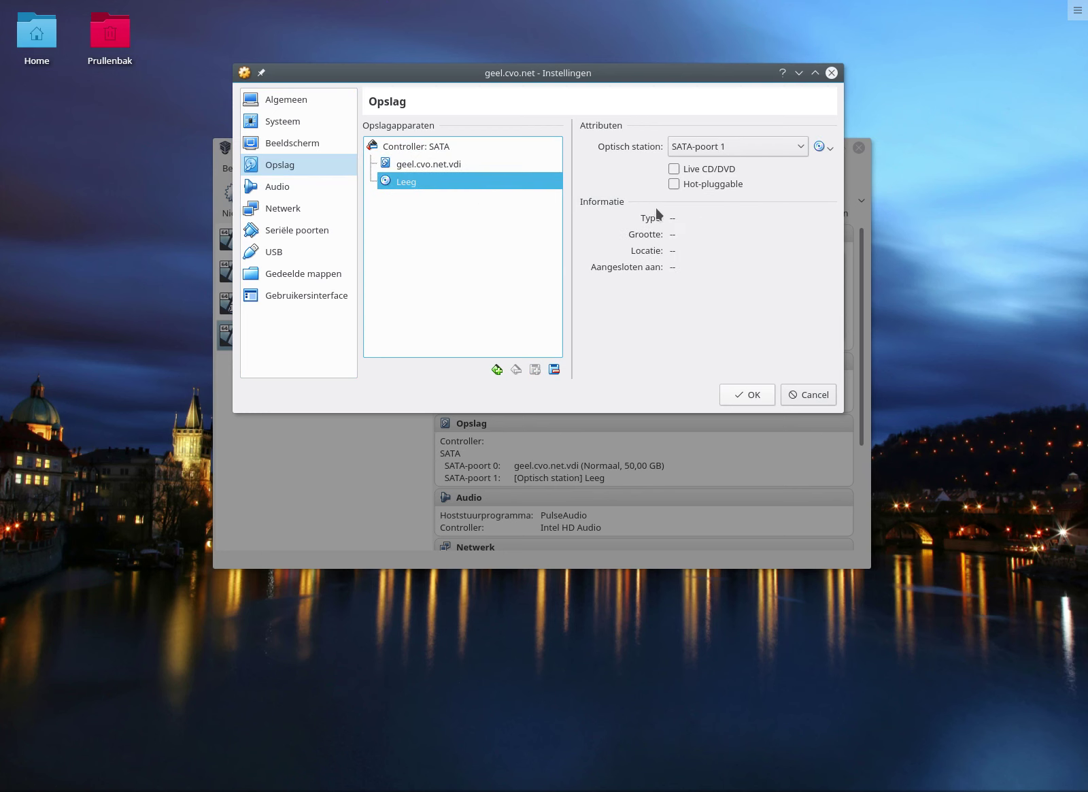
click(285, 183)
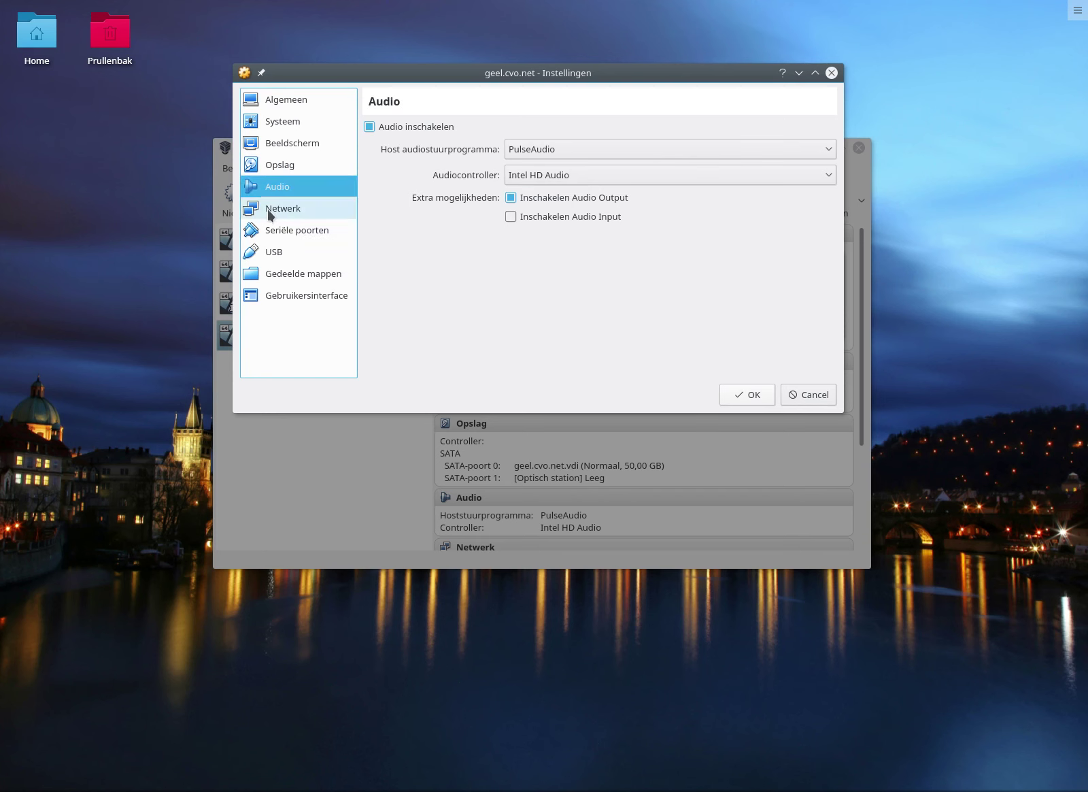
click(268, 209)
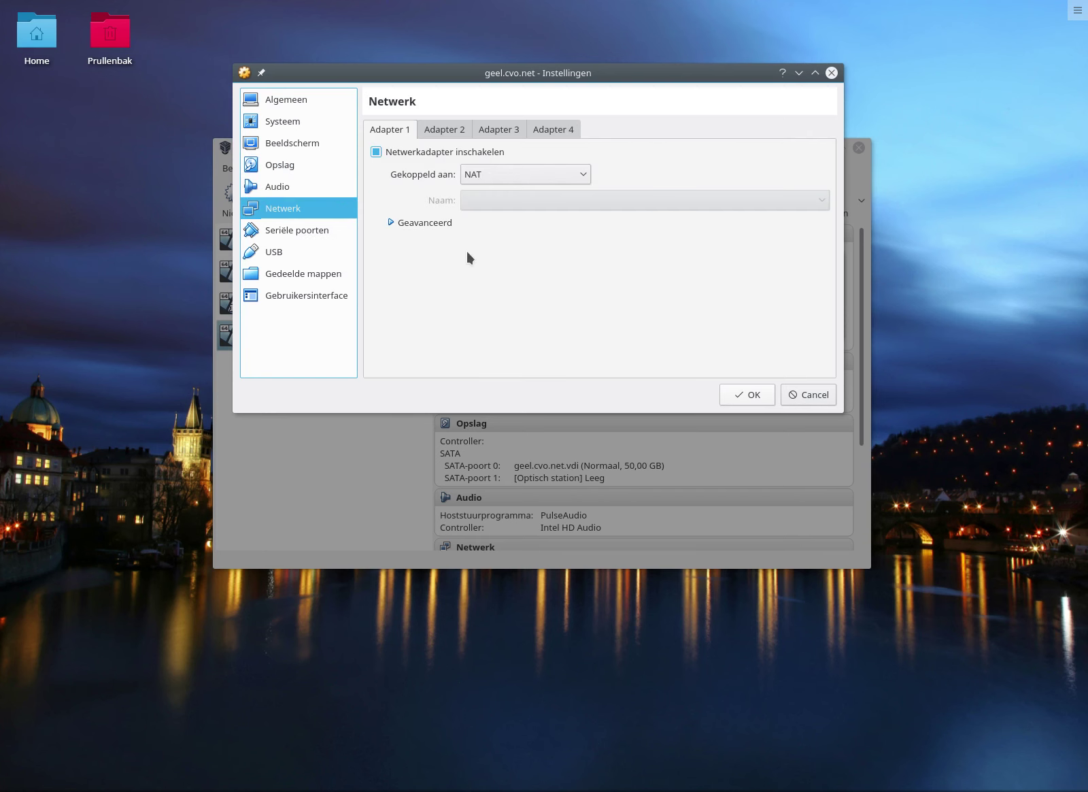
Review network Adapters 2, 3 and 4, then return to Adapter 1.
click(441, 130)
click(498, 130)
click(554, 130)
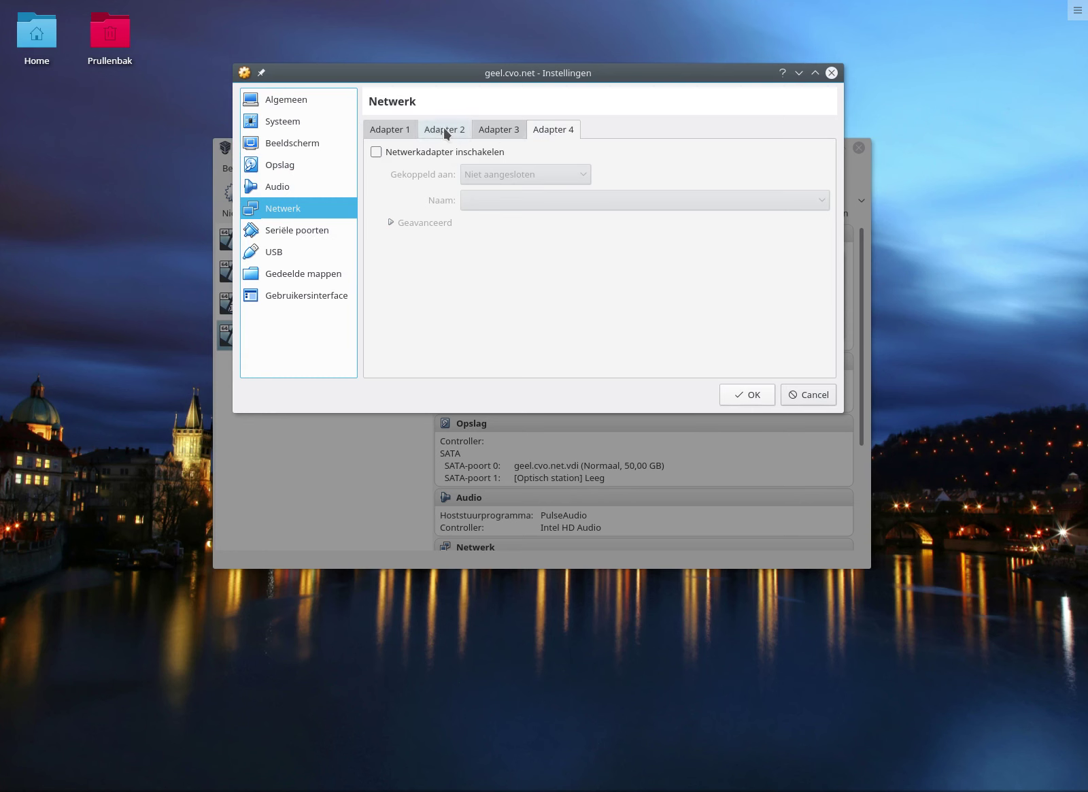
click(389, 133)
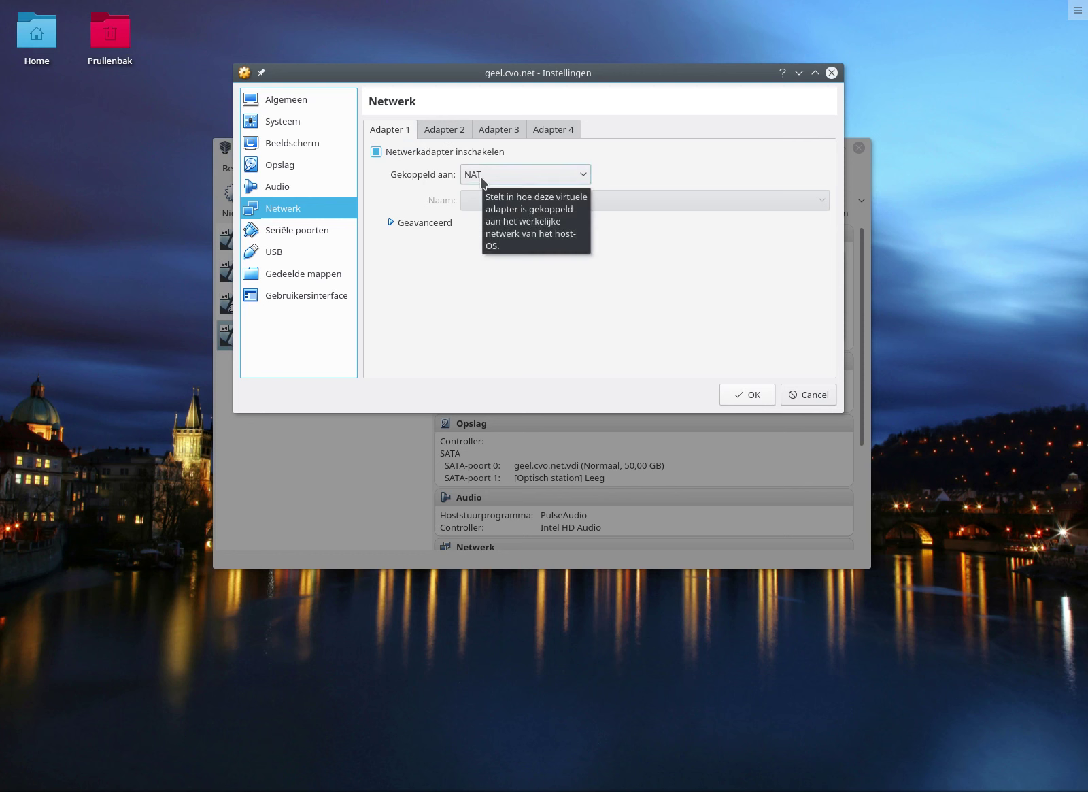
Keep Adapter 1 attached to NAT and view the Serial Ports settings.
click(571, 174)
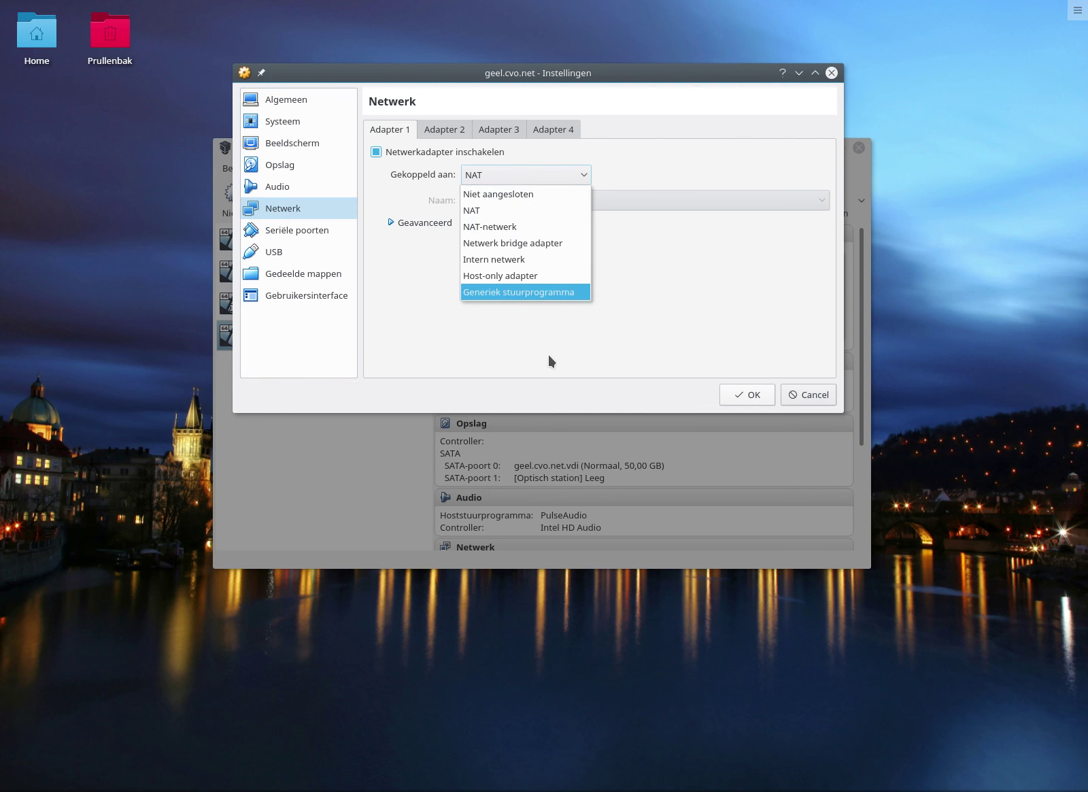
click(573, 210)
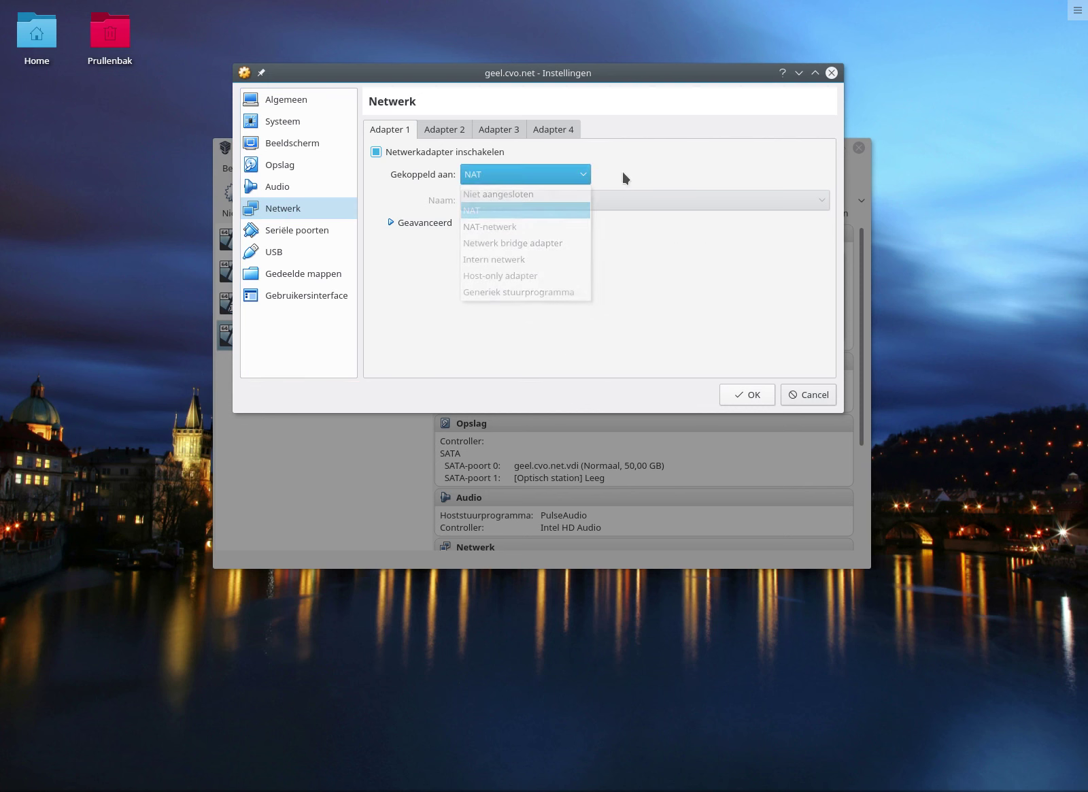
click(583, 174)
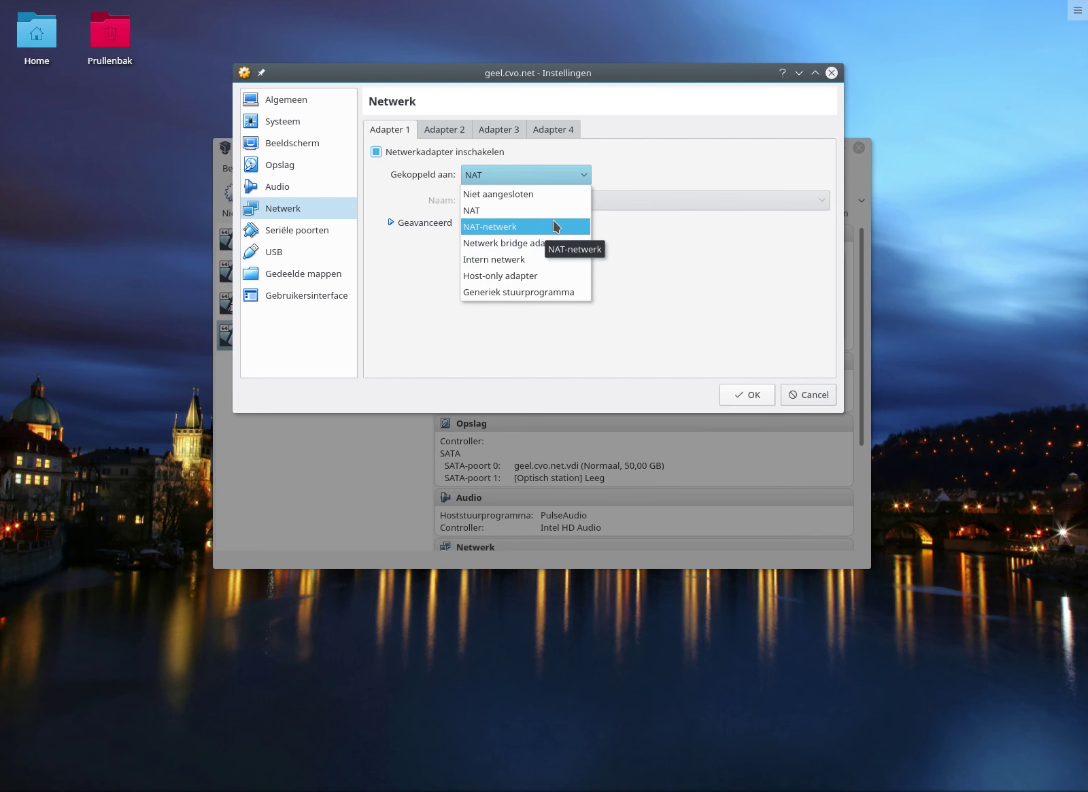
click(625, 177)
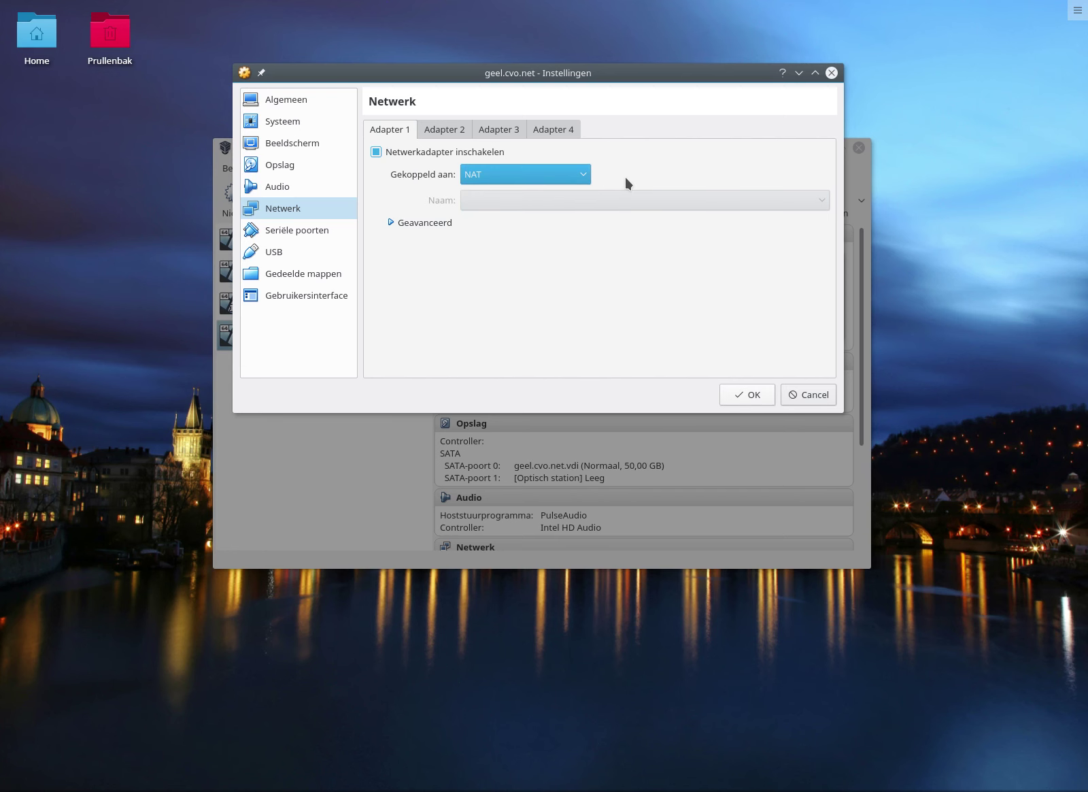
click(284, 236)
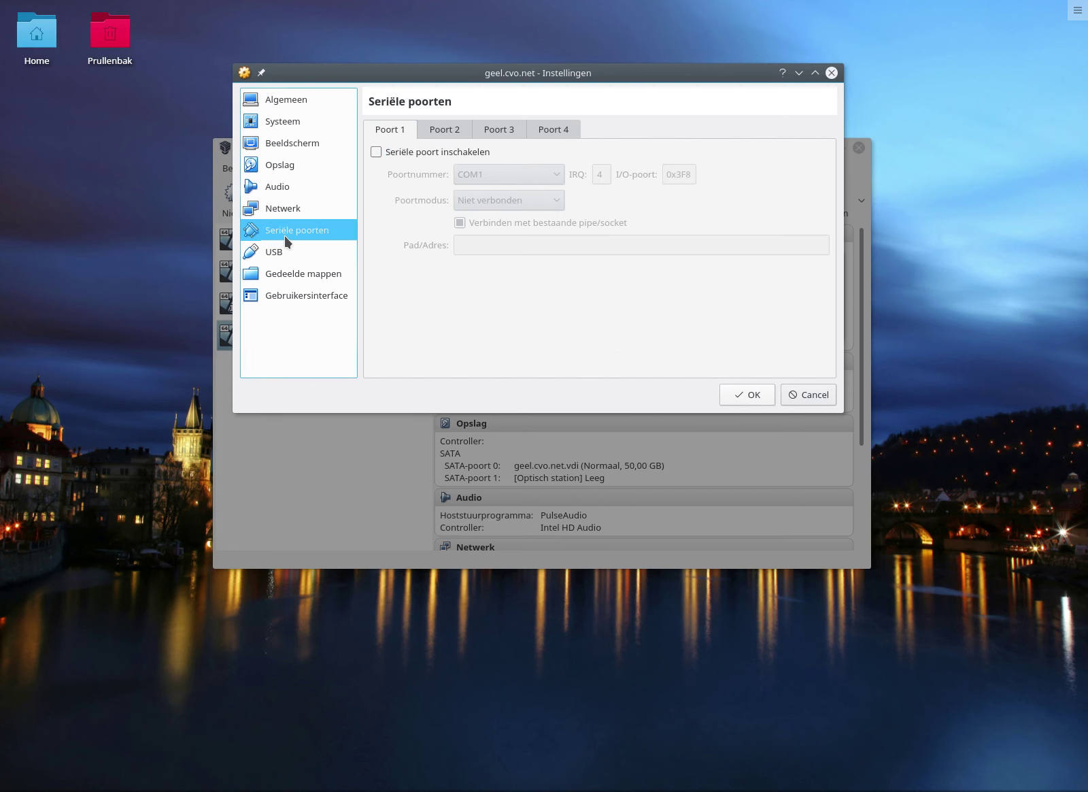
click(302, 253)
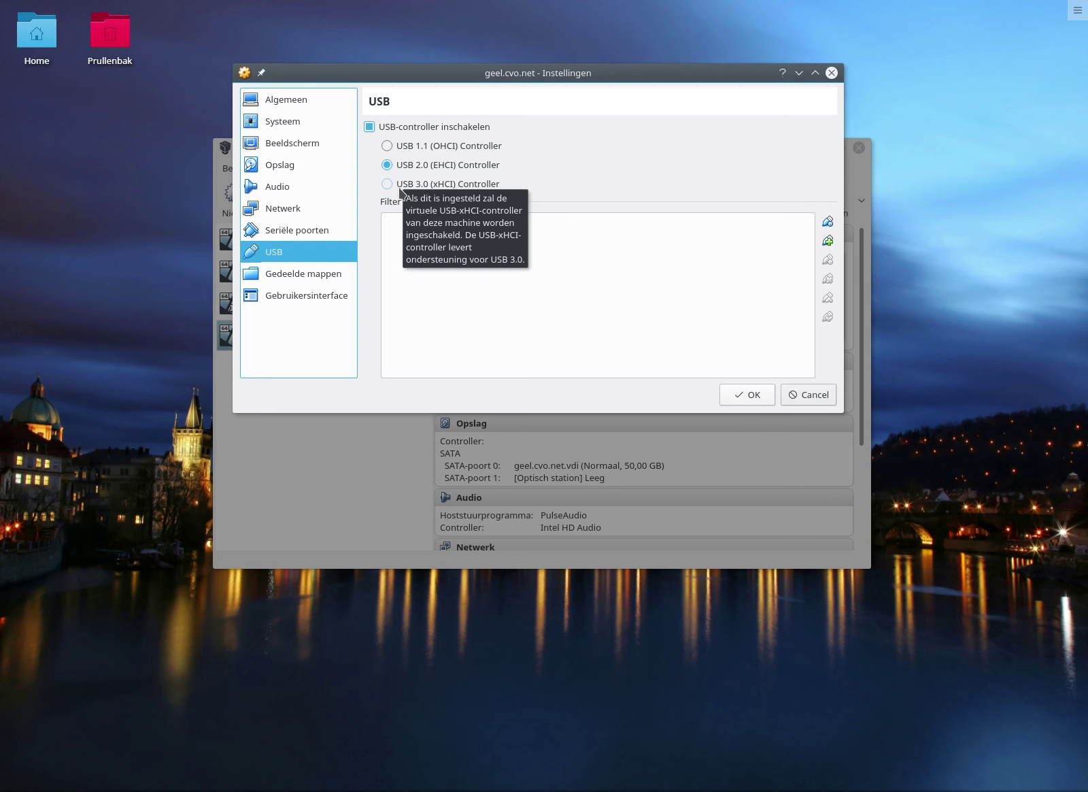
View the empty Shared Folders list, then the User Interface settings.
click(314, 277)
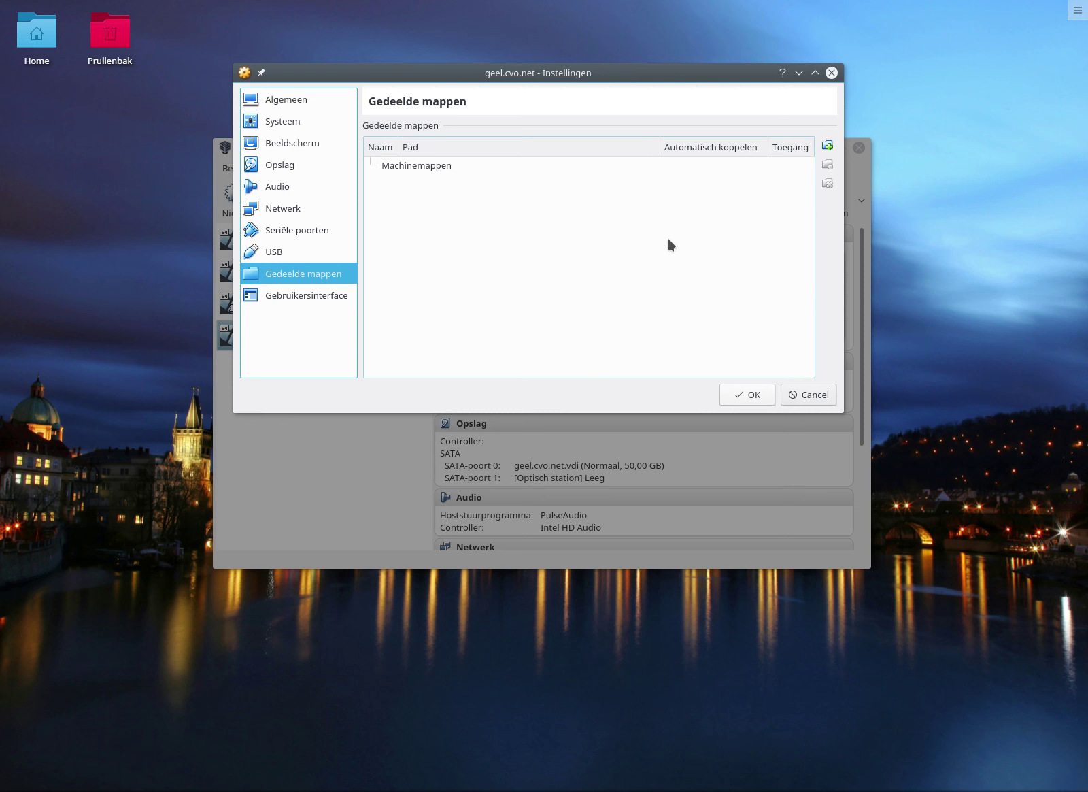
mouse_move(669, 239)
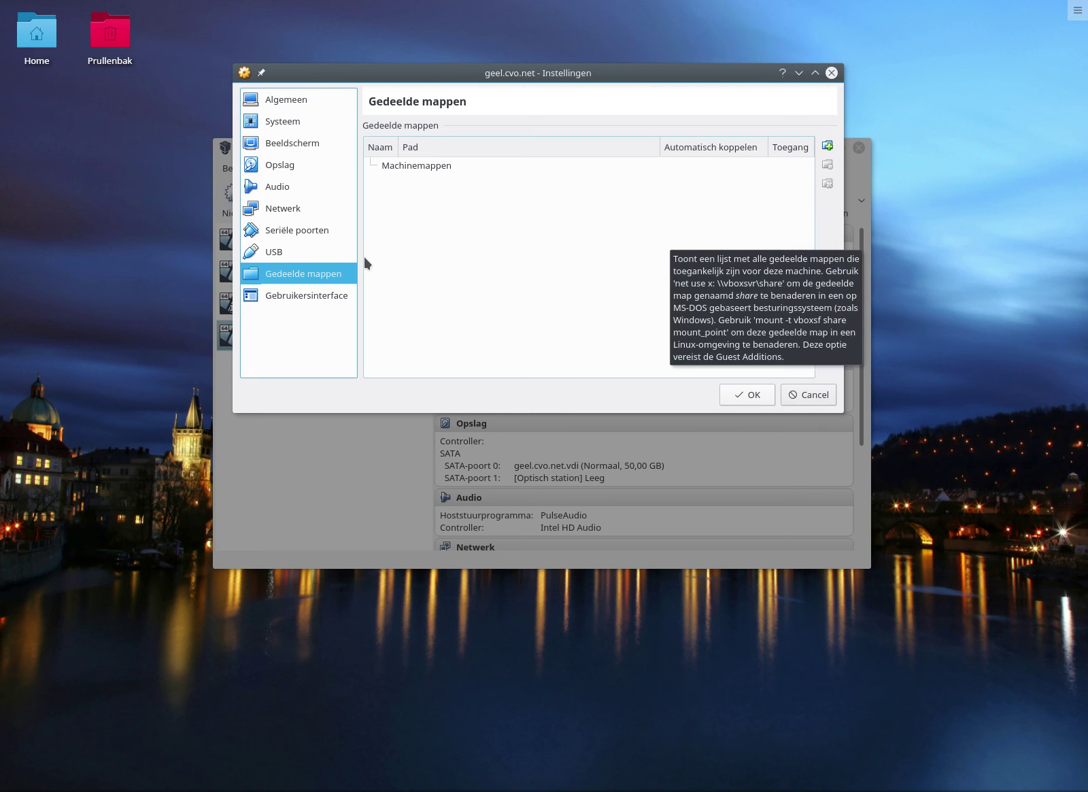
click(336, 297)
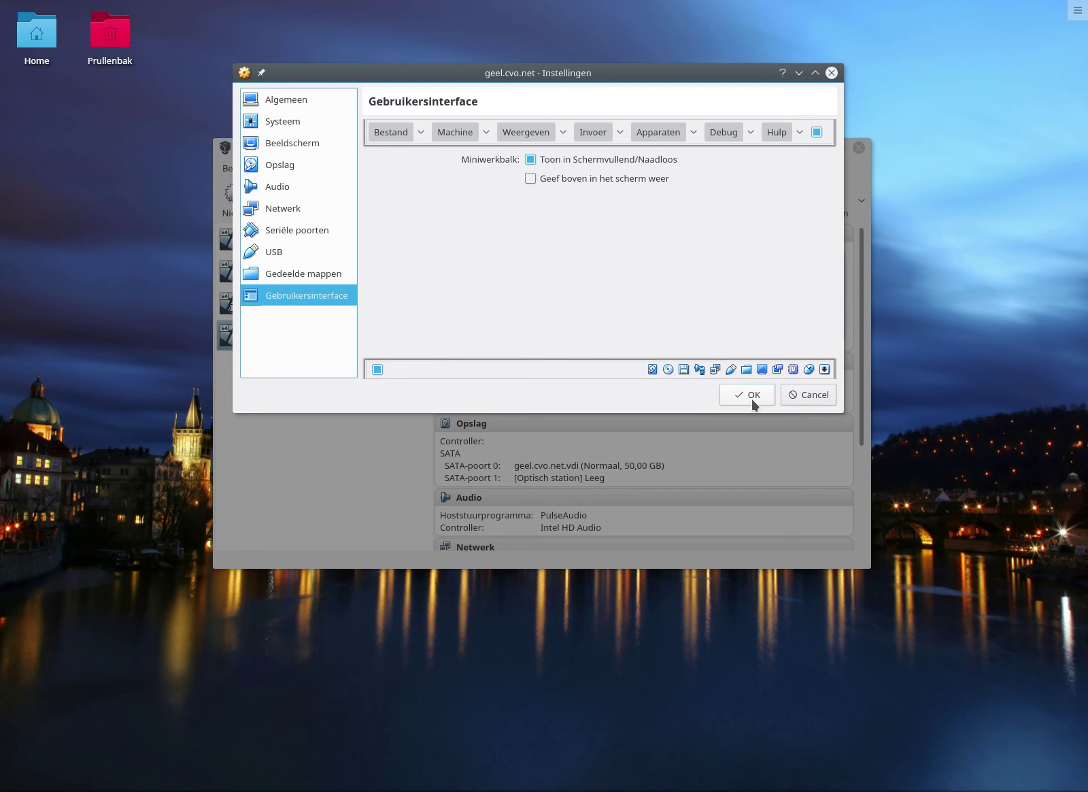
Return to Storage and show the disc options for the empty SATA port 1 optical drive.
click(289, 168)
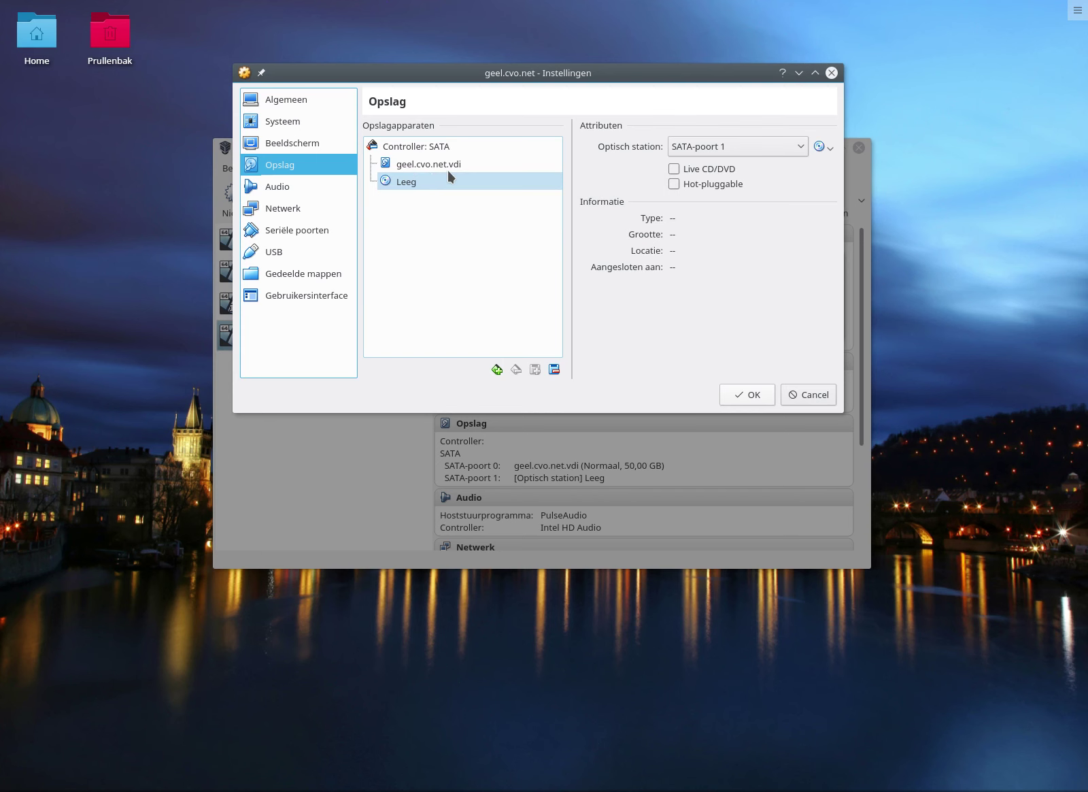
click(824, 147)
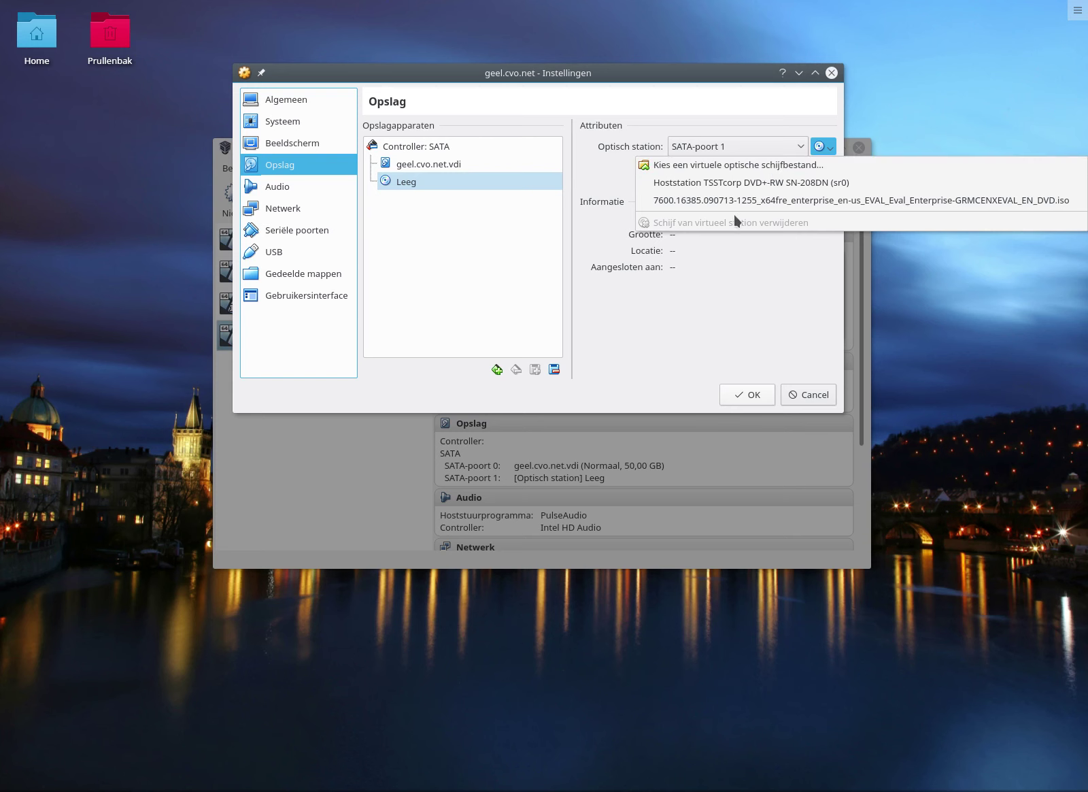
Load the 7600.16385 Windows 7 Enterprise ISO from the Windows ISO's folder into the optical drive.
click(694, 169)
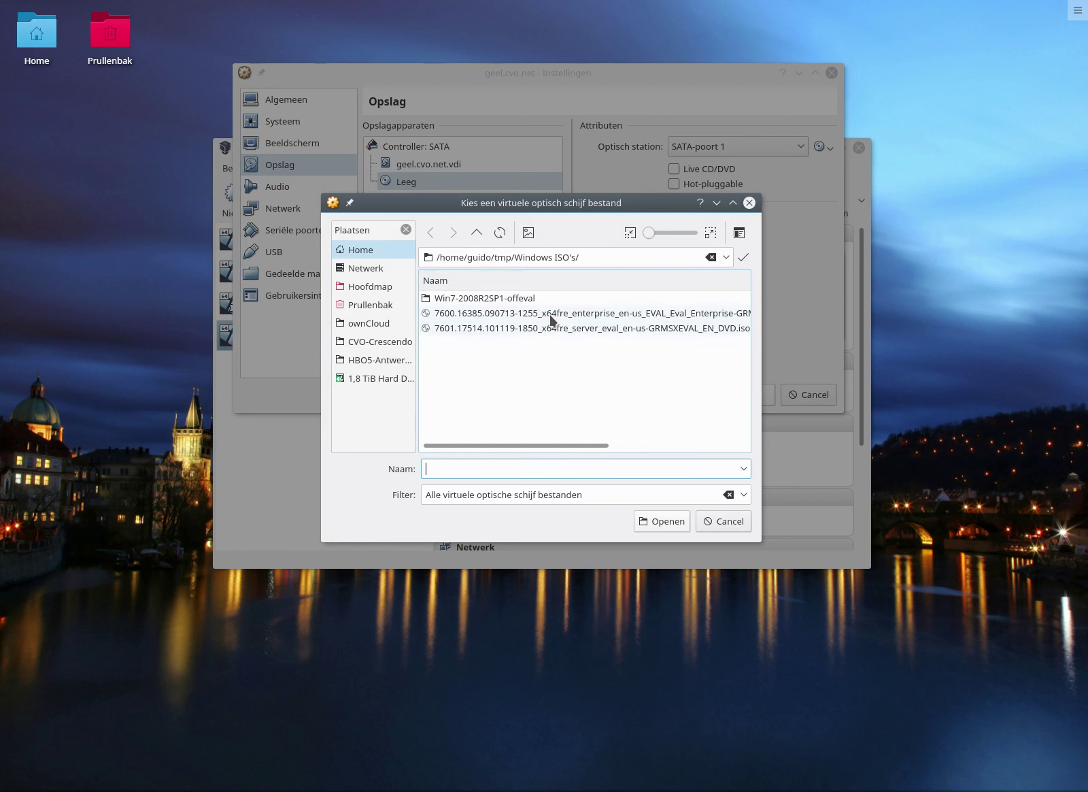
drag(549, 442, 572, 464)
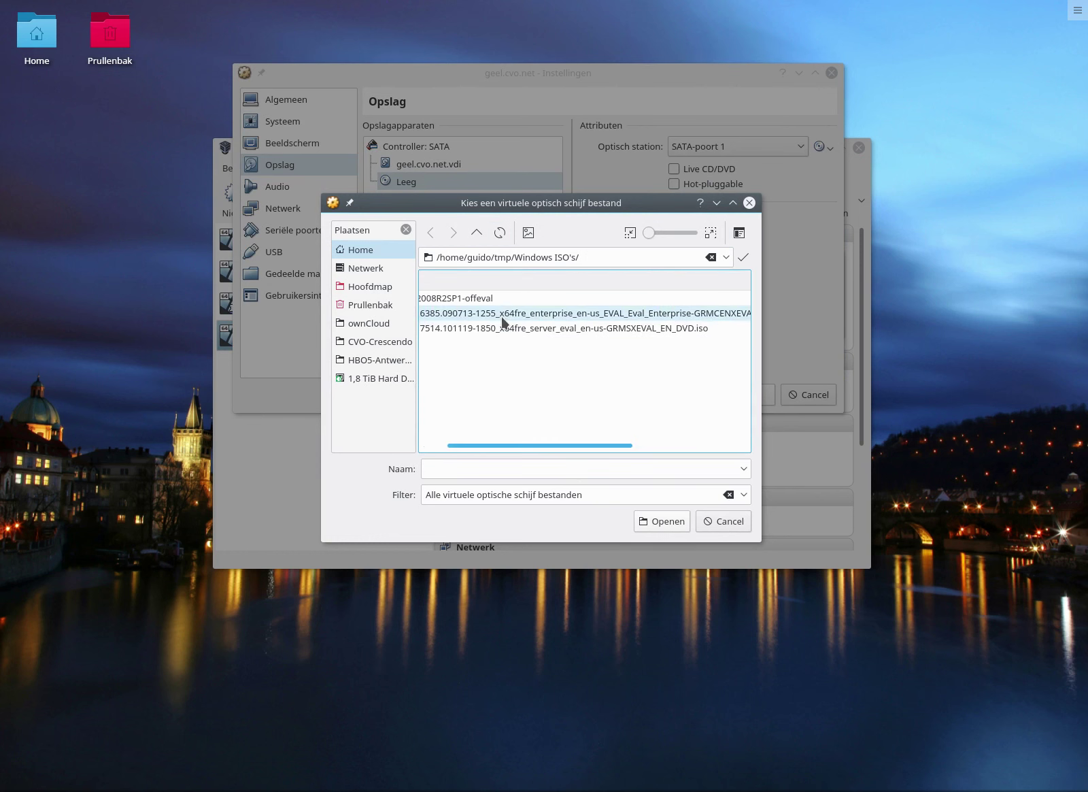
drag(496, 444, 458, 414)
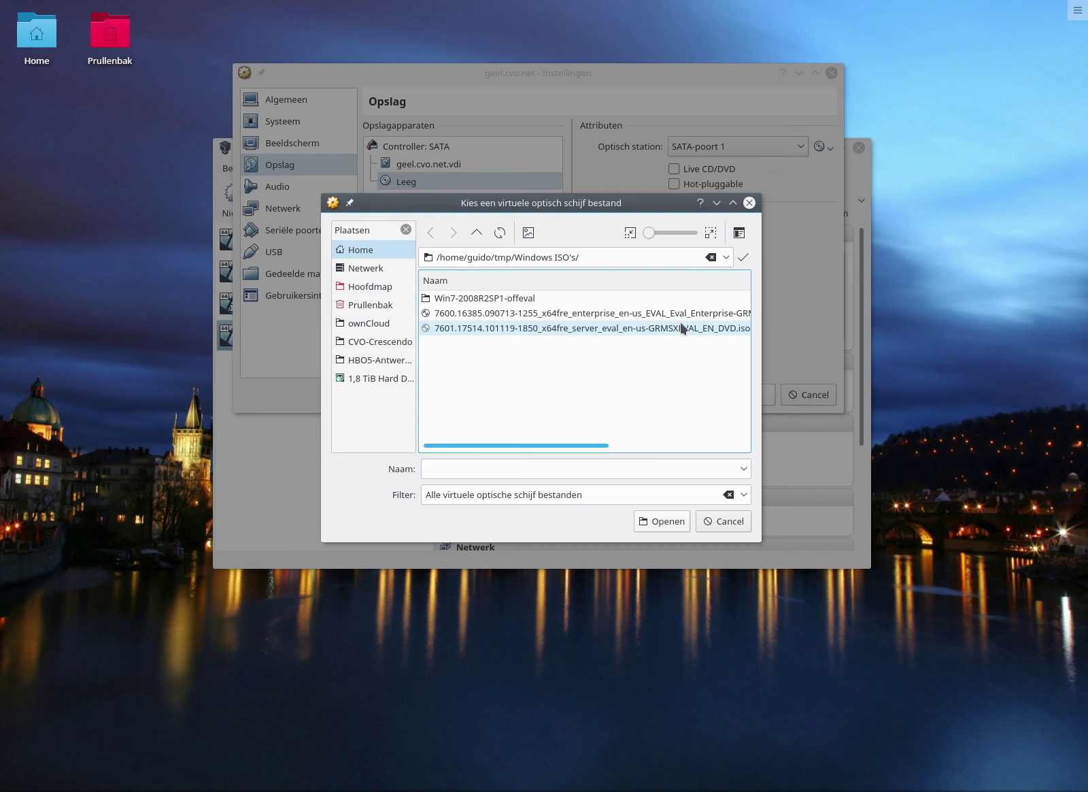
double_click(472, 313)
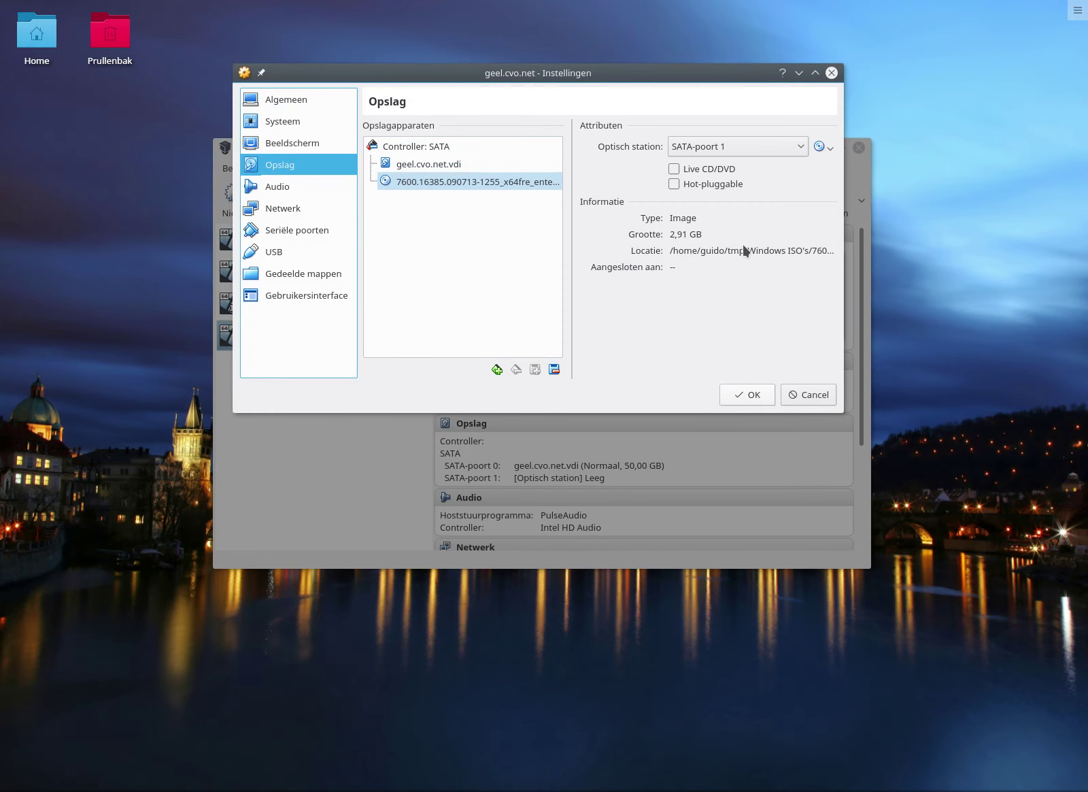
click(830, 149)
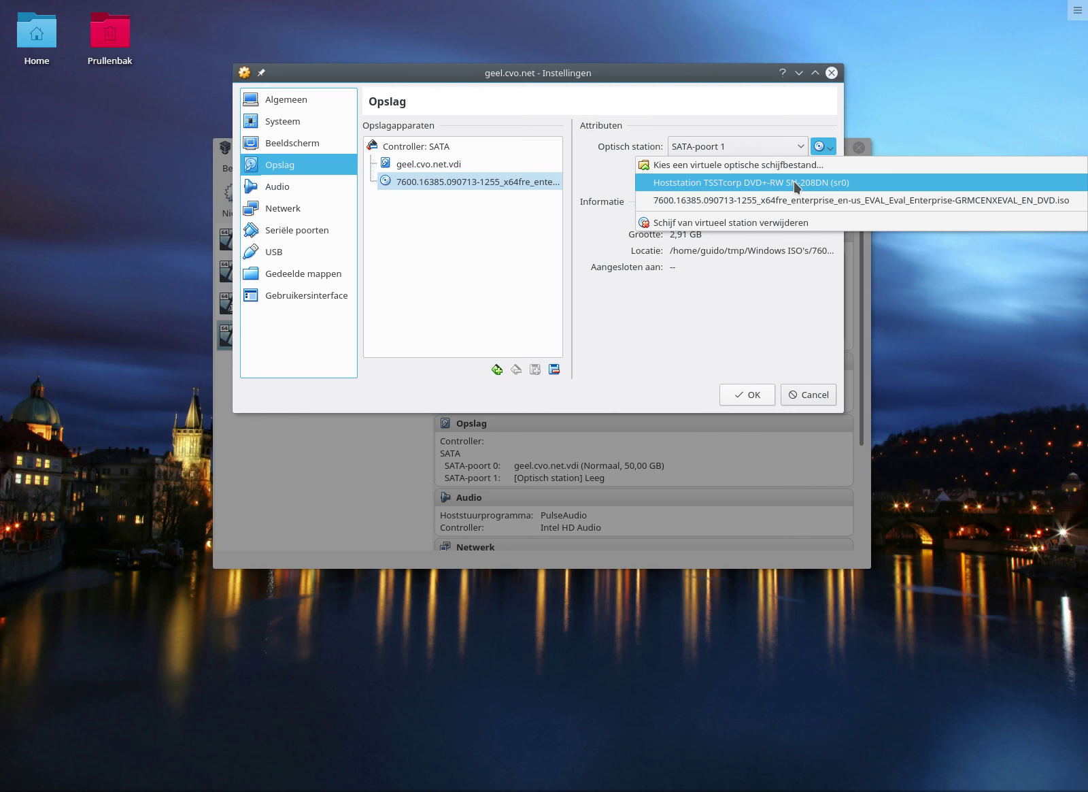
Leave the disc choice unchanged and save geel.cvo.net's settings with the Windows 7 ISO attached.
click(740, 365)
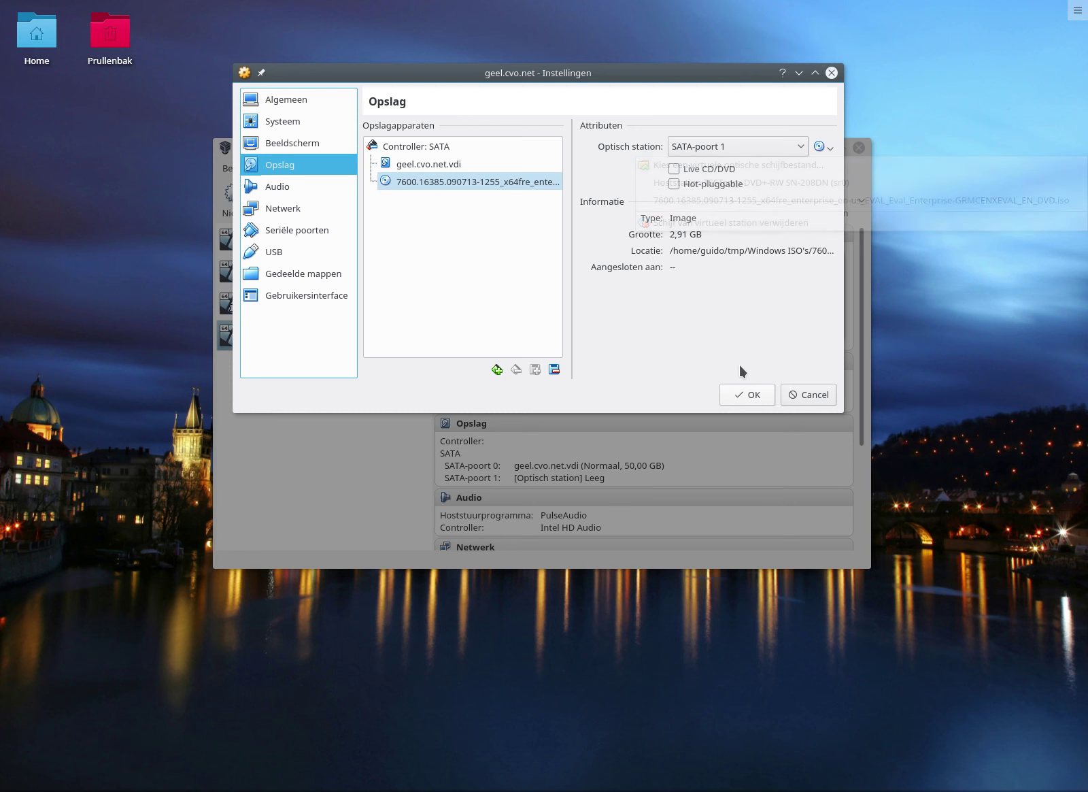
click(736, 396)
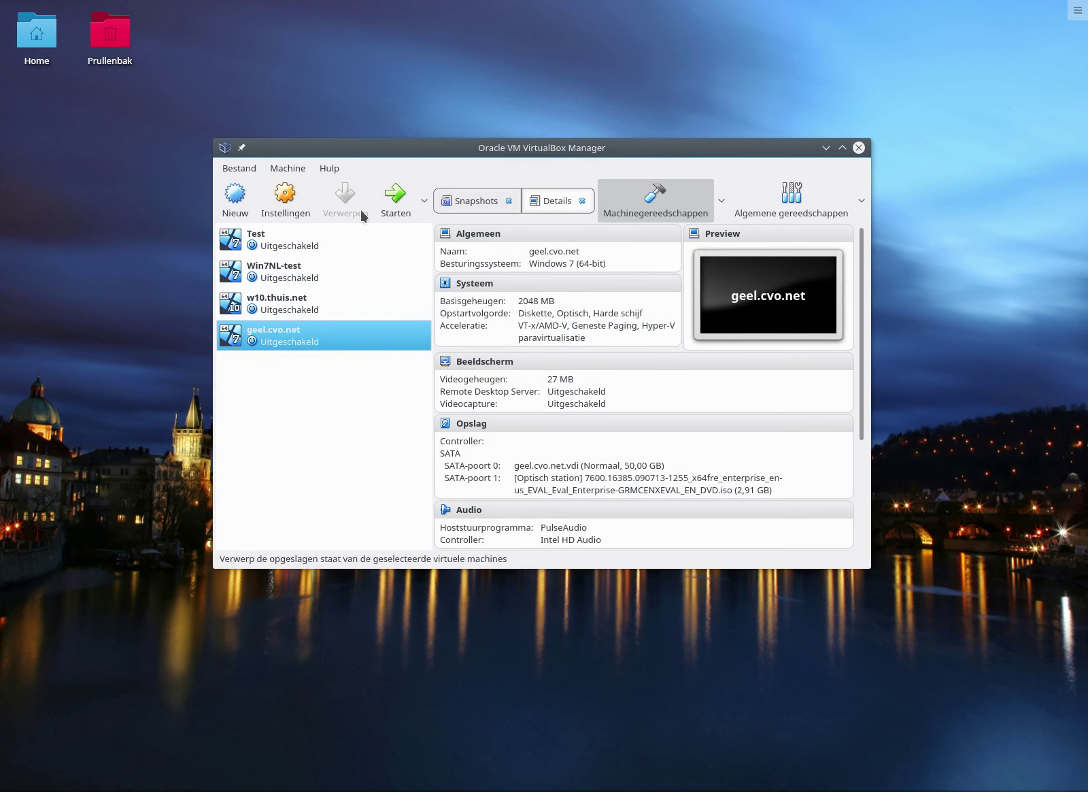
Start the geel.cvo.net VM, reposition its window and dismiss the keyboard and mouse notices.
click(393, 197)
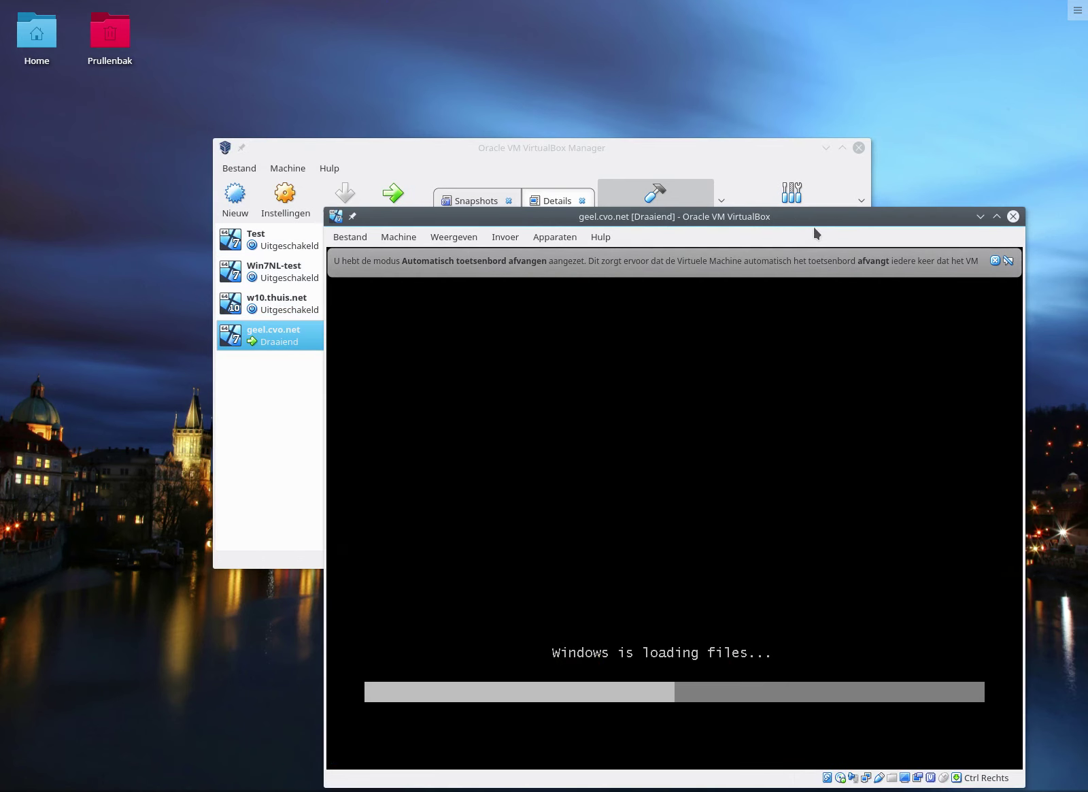
drag(814, 223, 634, 118)
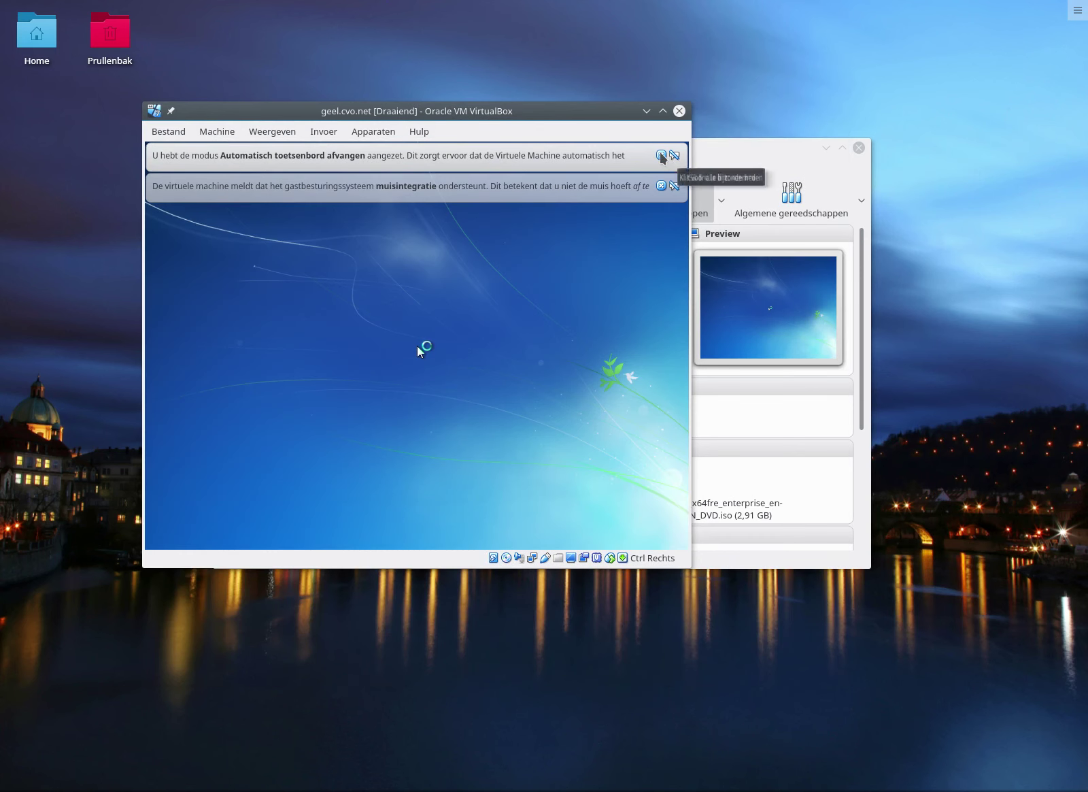
click(661, 155)
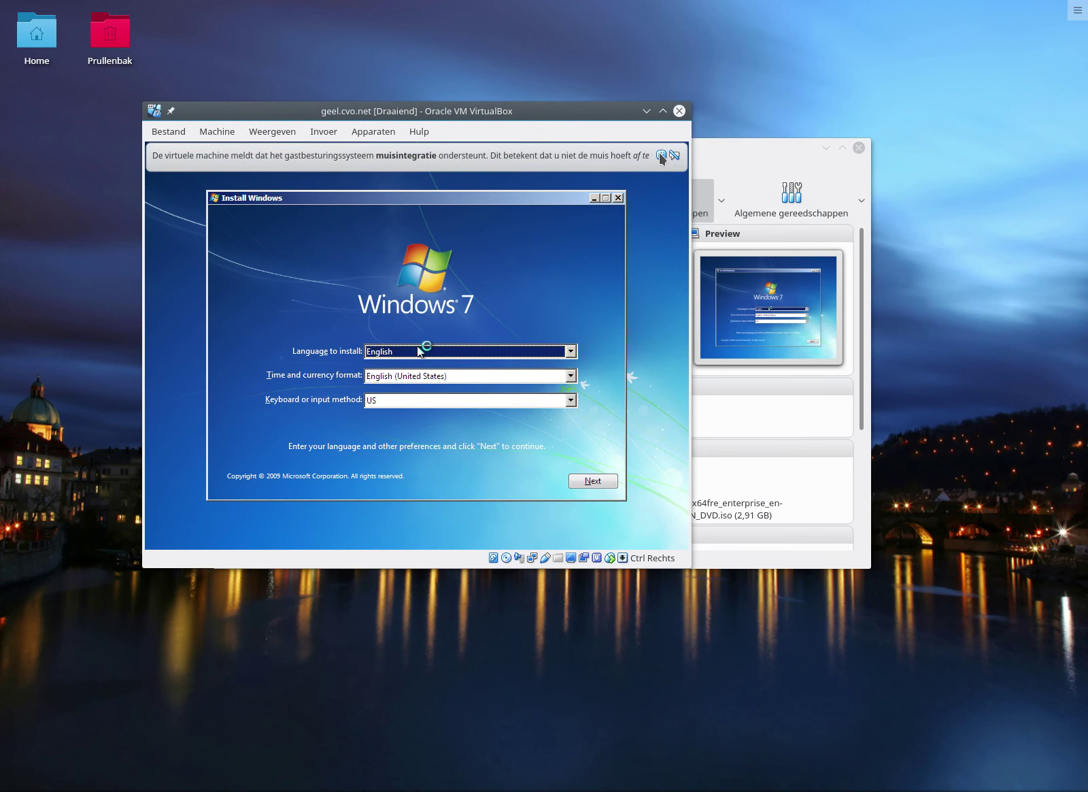
click(661, 155)
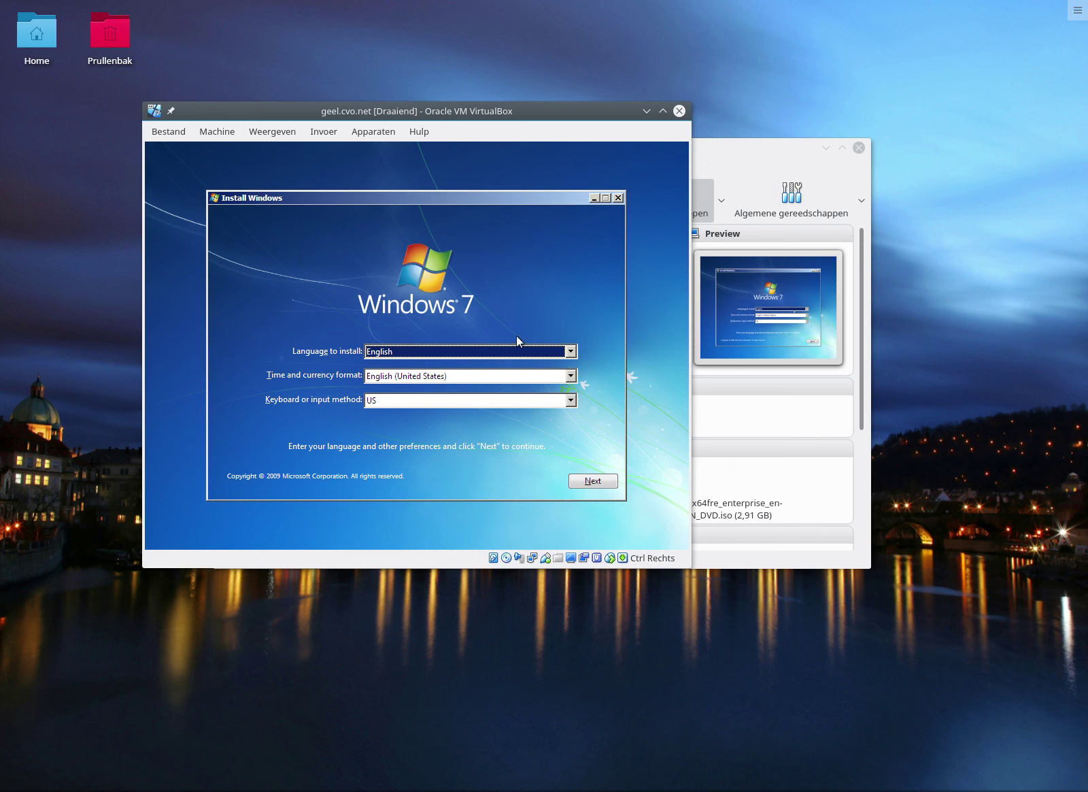
Choose English language, Dutch (Belgium) time format and Belgian (Period) keyboard, then continue.
click(571, 352)
click(572, 356)
click(572, 376)
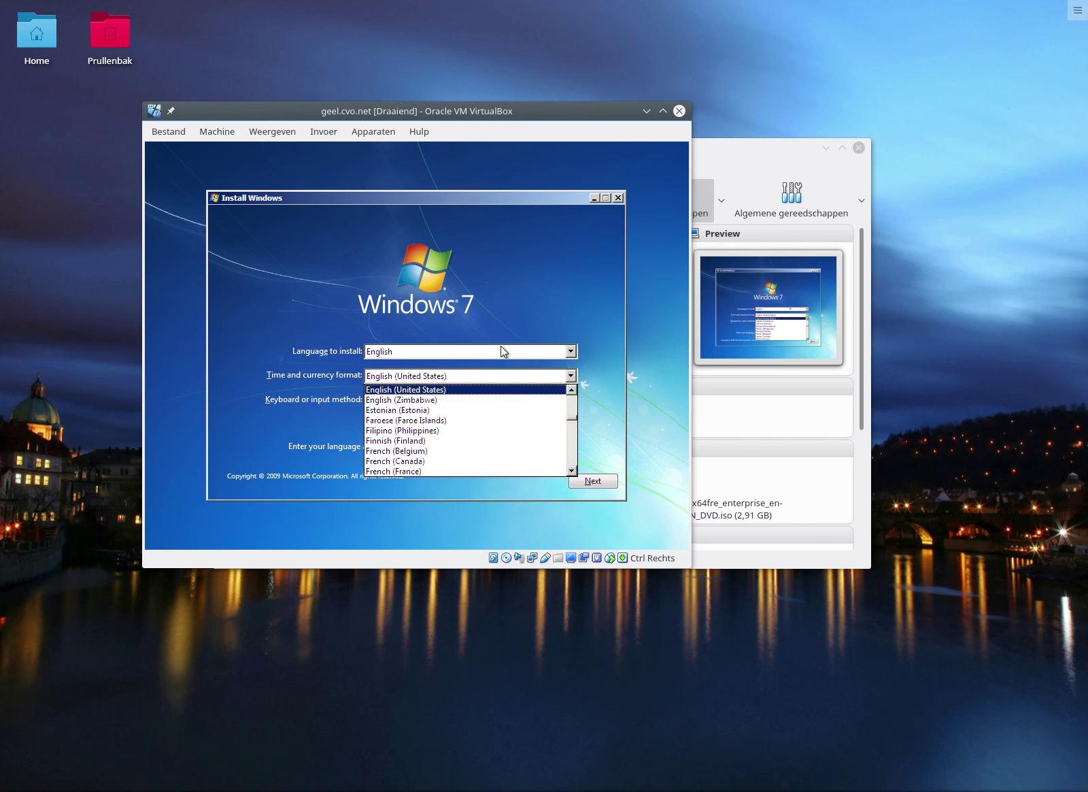
scroll(575, 400, up, 5)
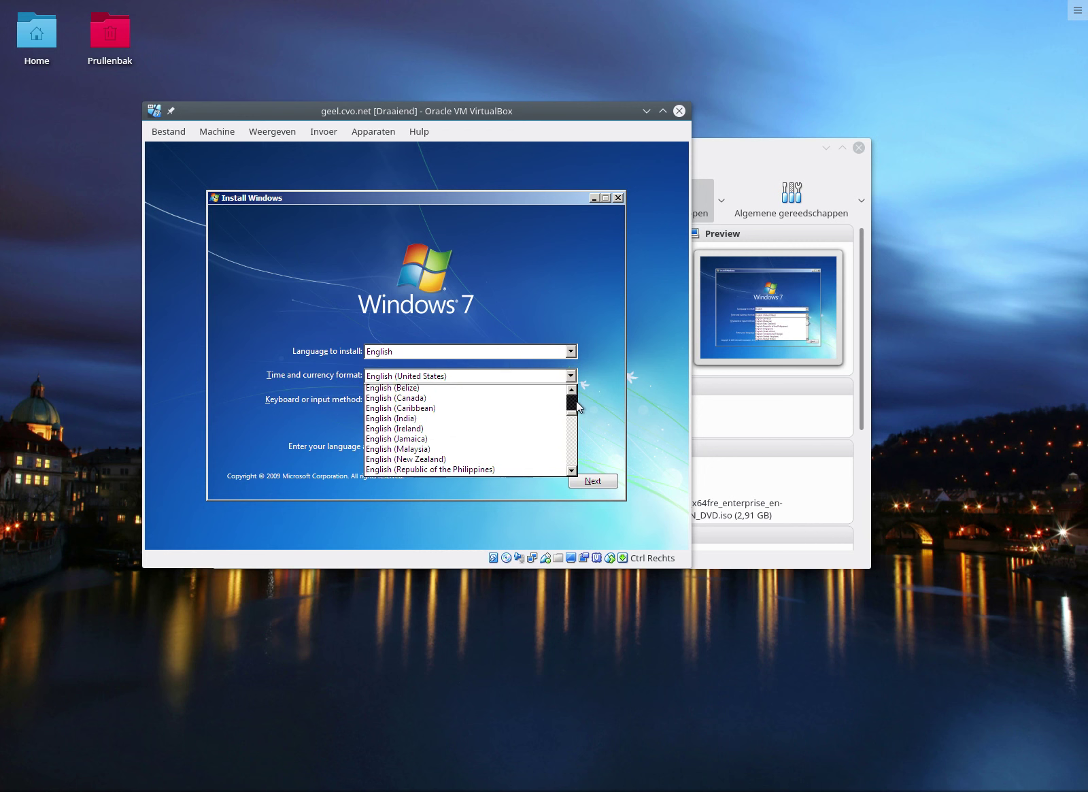
click(481, 389)
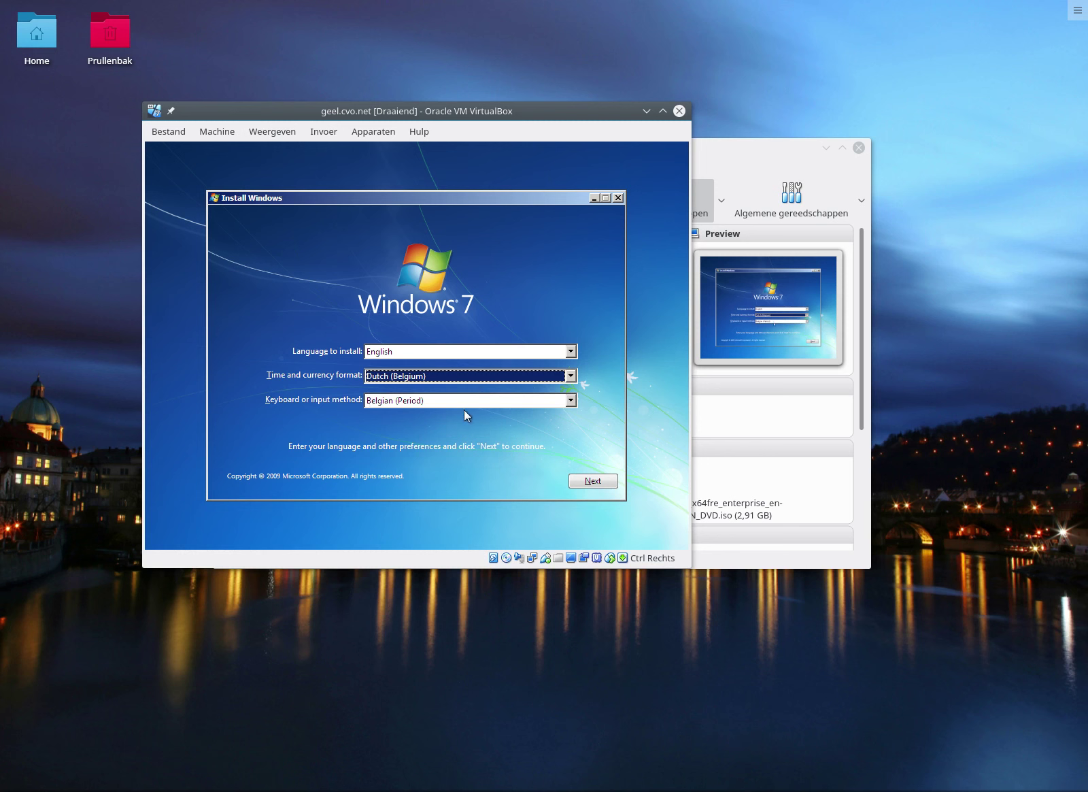
click(493, 406)
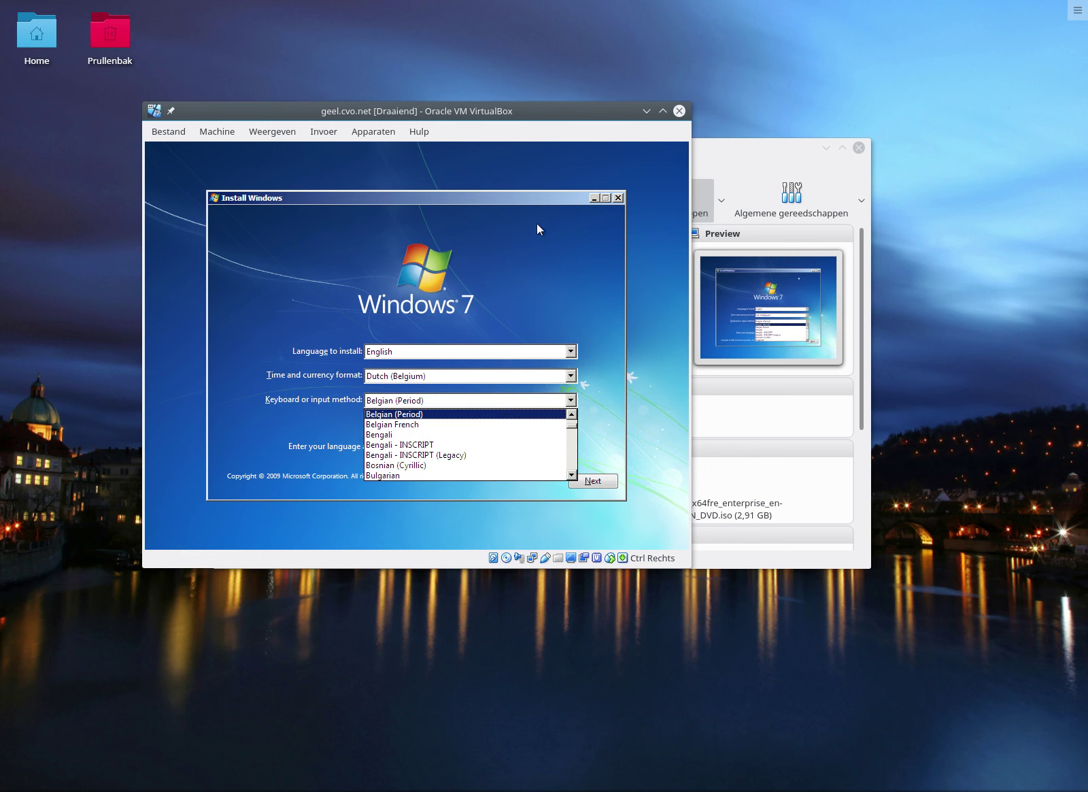
click(534, 256)
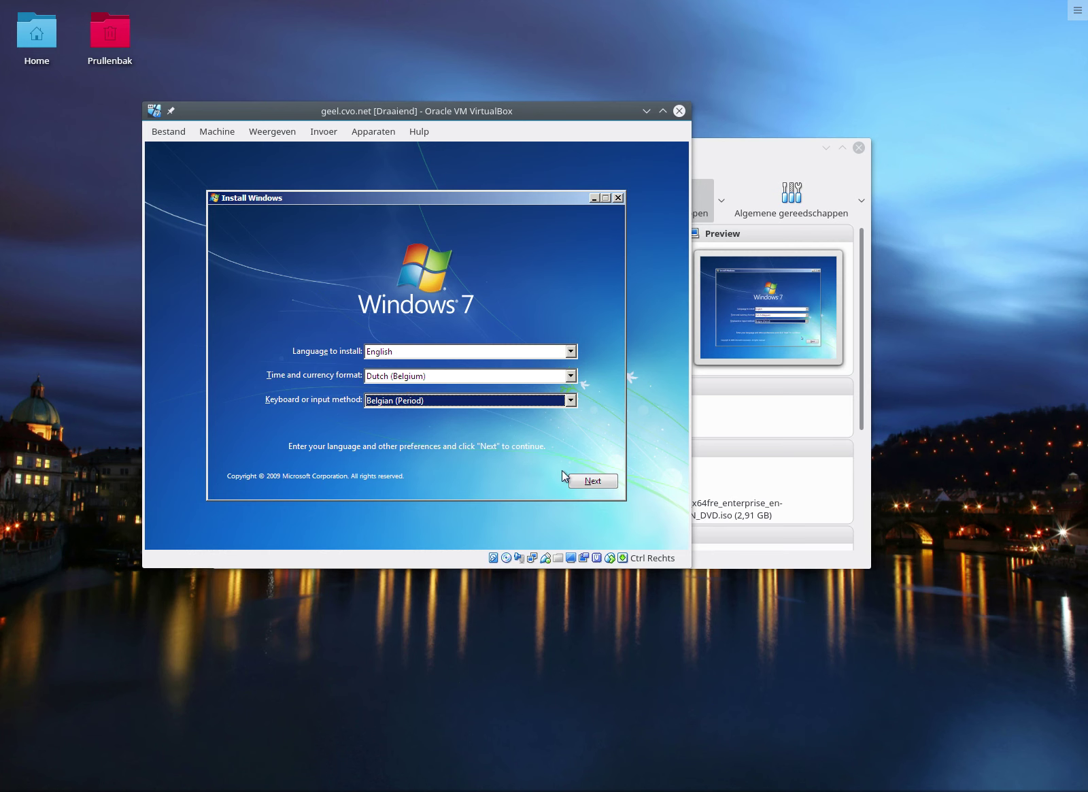
click(588, 481)
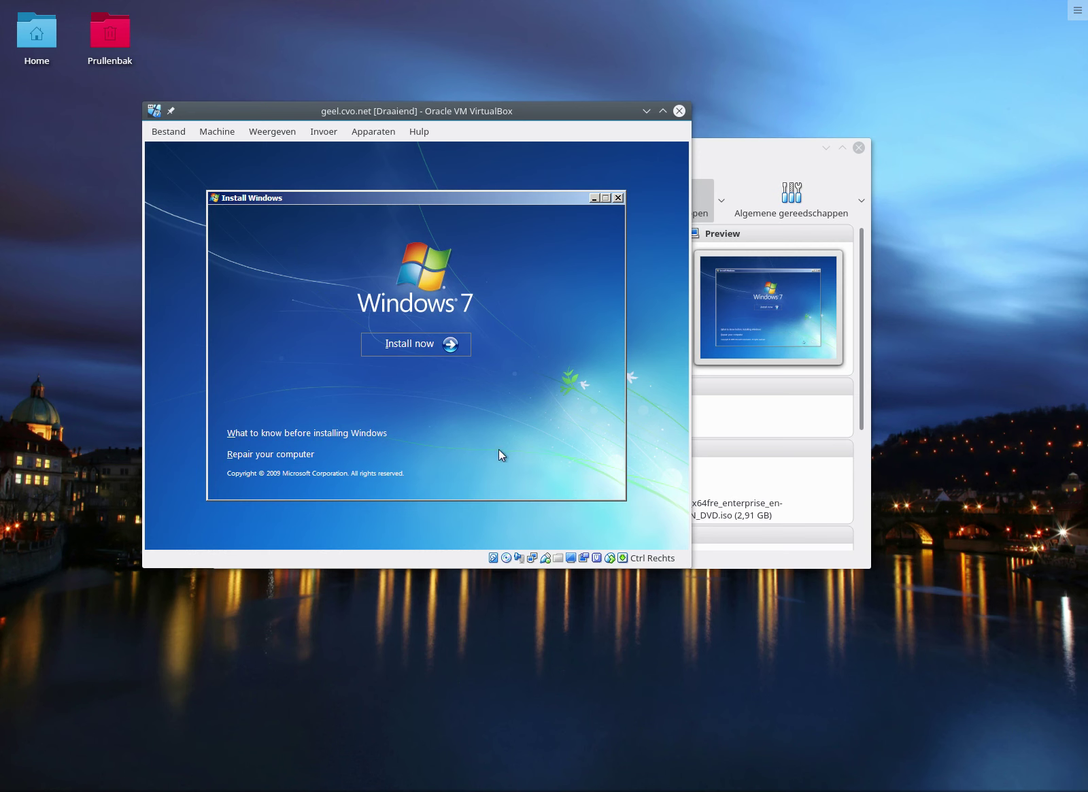
Start the Windows 7 installation and check the VM's USB device list.
click(426, 347)
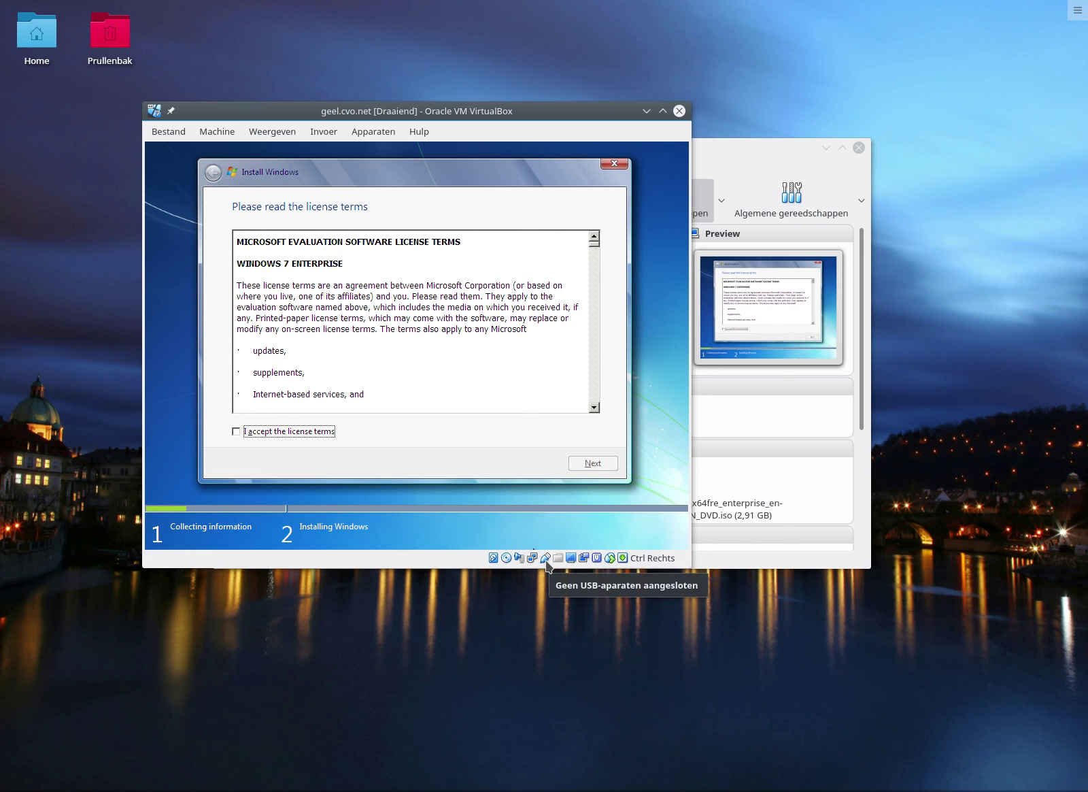
right_click(546, 564)
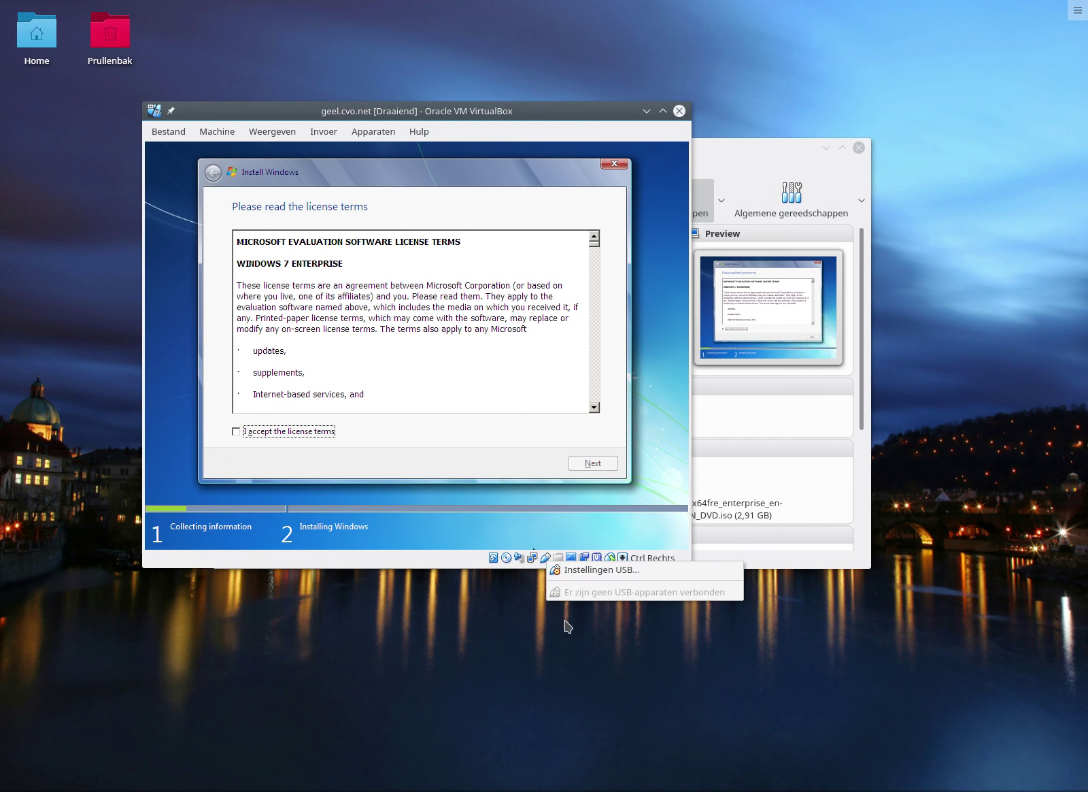
click(541, 639)
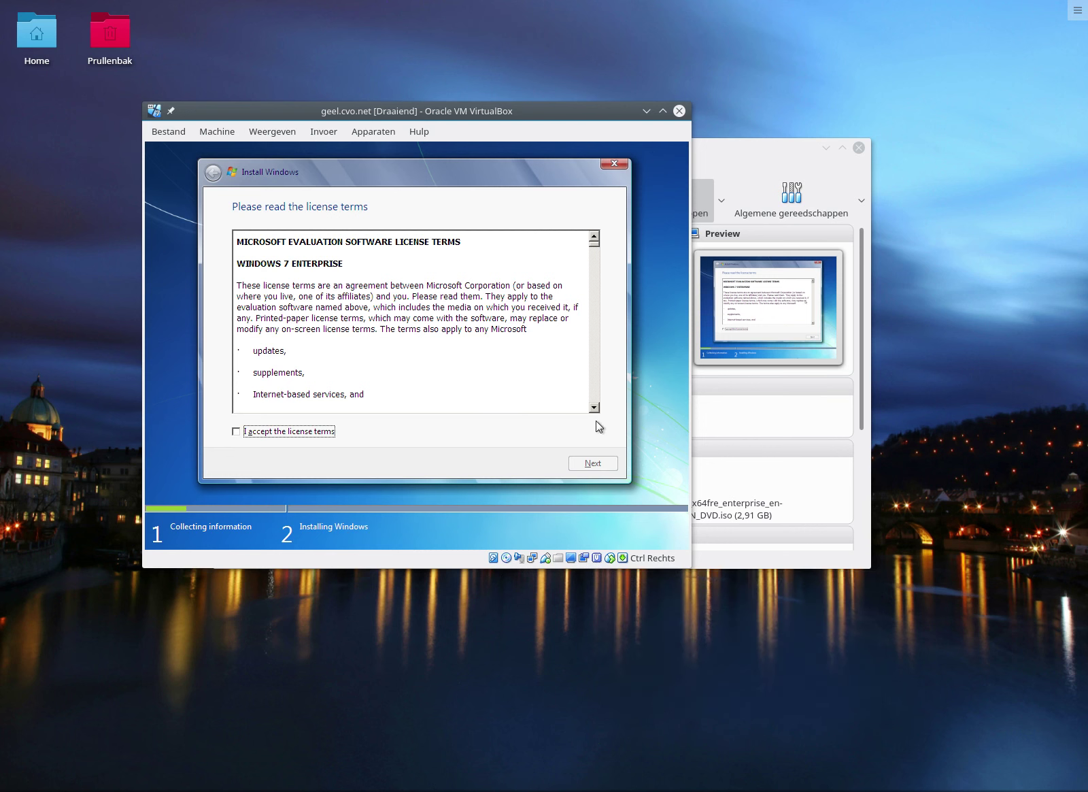
mouse_move(614, 565)
Accept the Windows license terms and choose the Custom (advanced) installation.
click(236, 432)
click(601, 466)
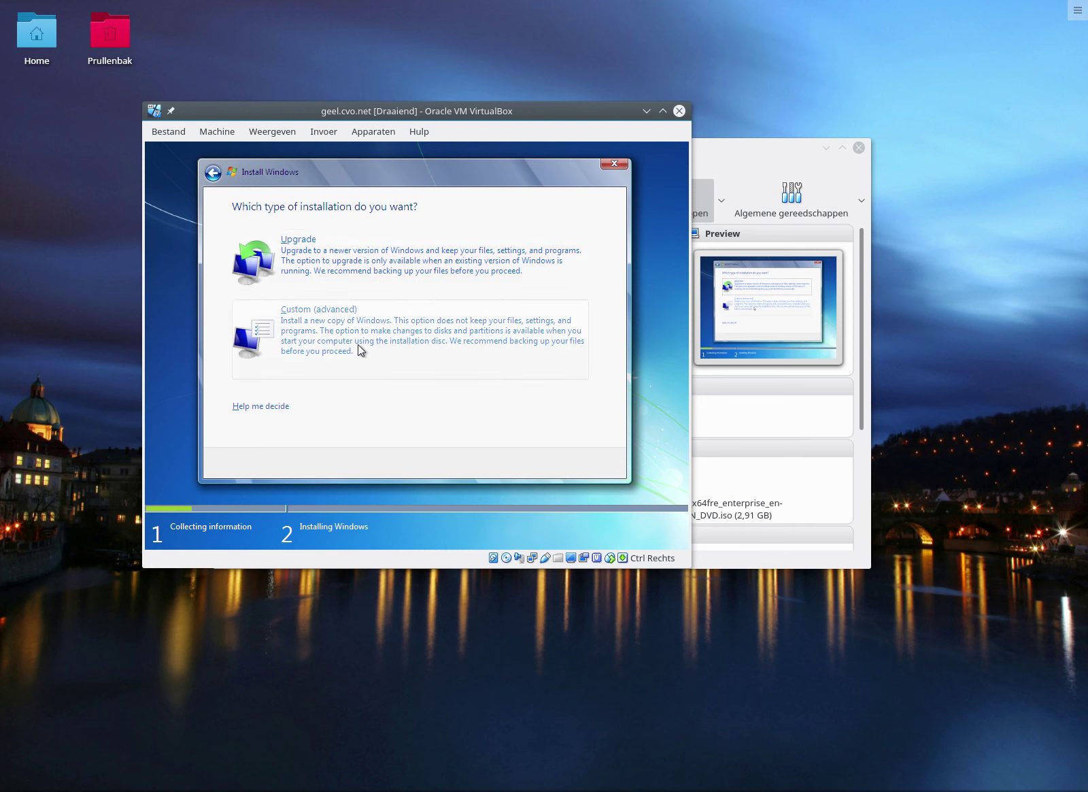
click(359, 347)
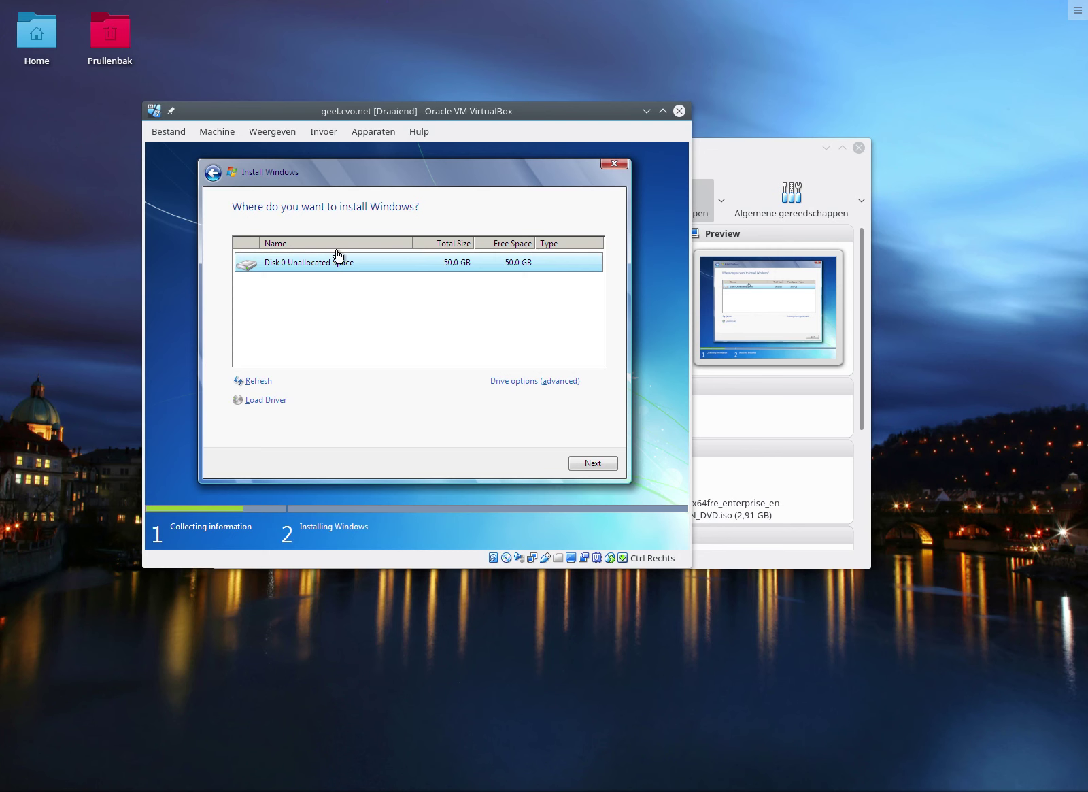
Install Windows onto Disk 0's 50 GB unallocated space via the advanced drive options.
click(526, 386)
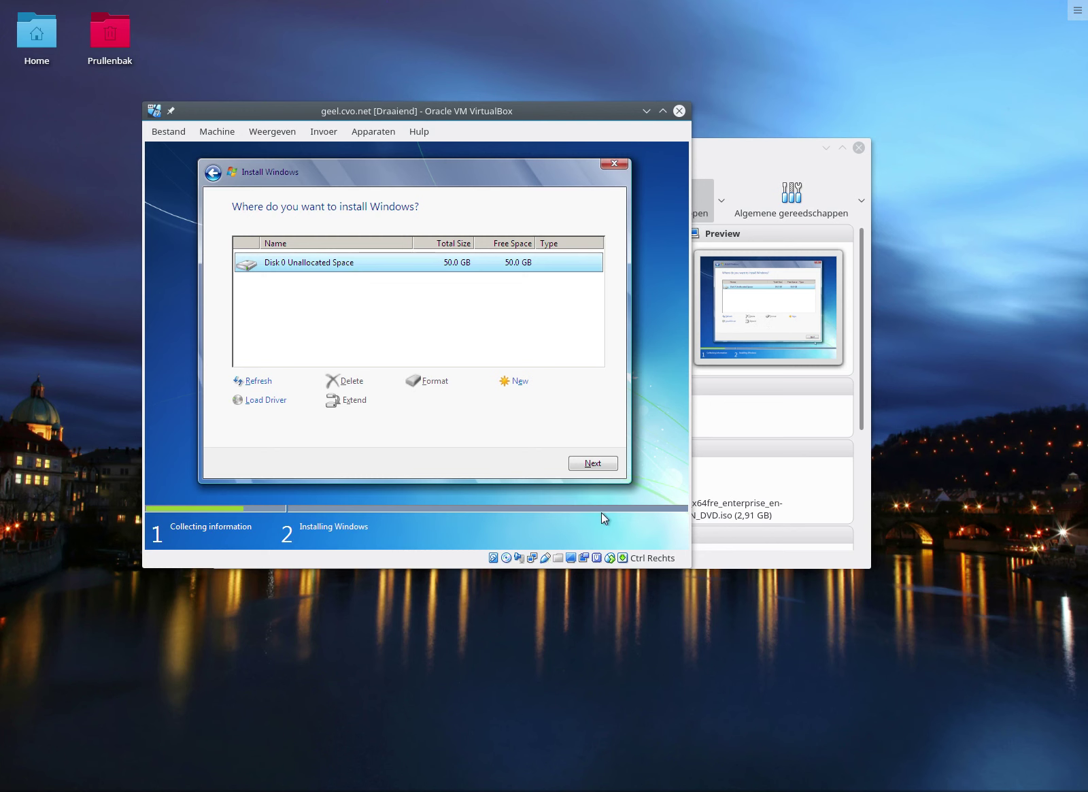
click(595, 464)
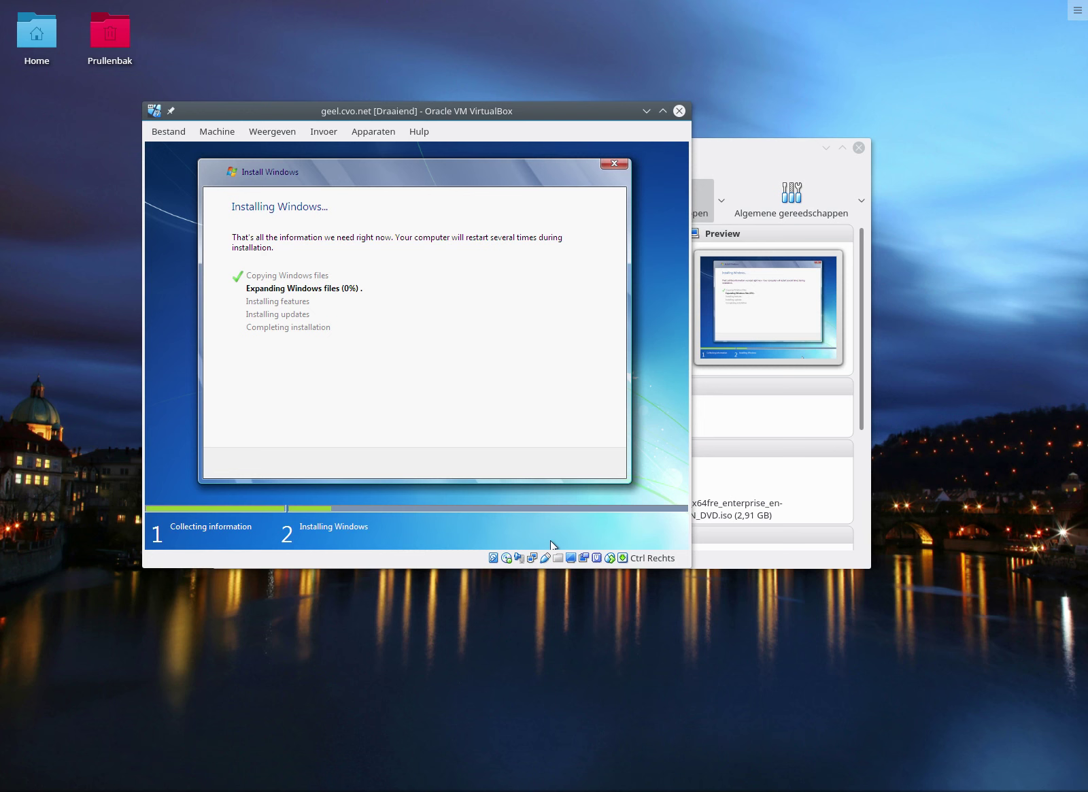
Let Windows finish installing and restart, dismissing the mouse integration notice along the way.
right_click(851, 782)
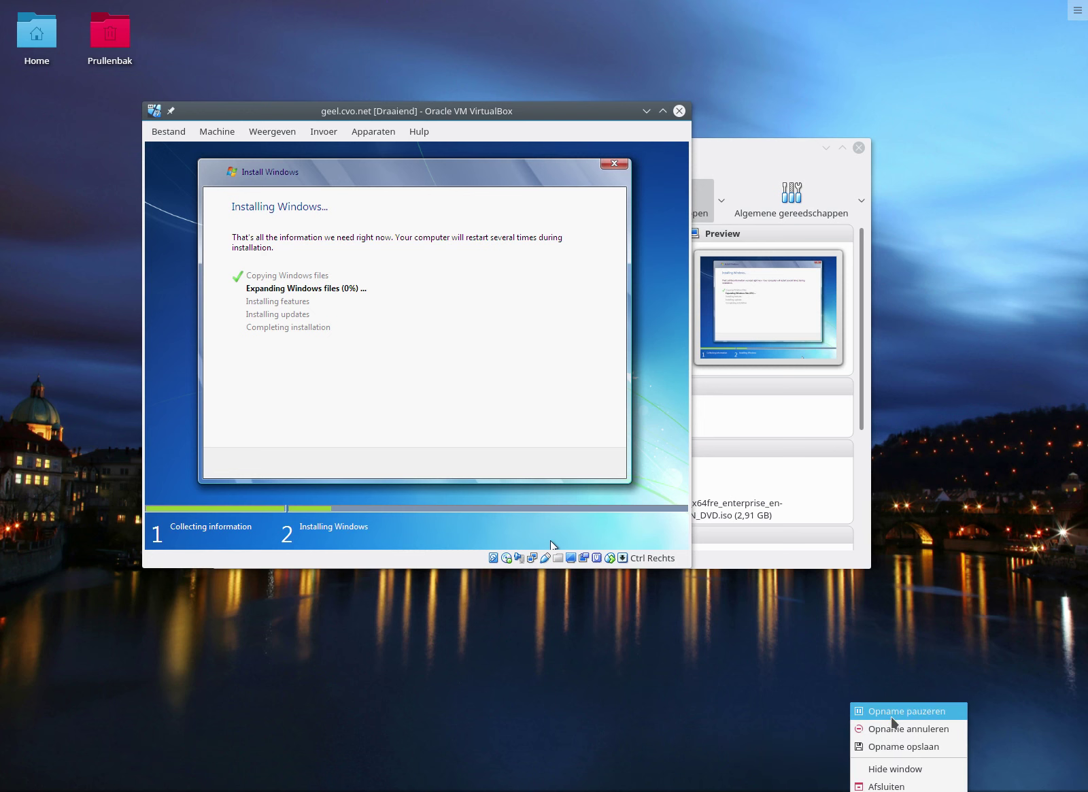
click(892, 717)
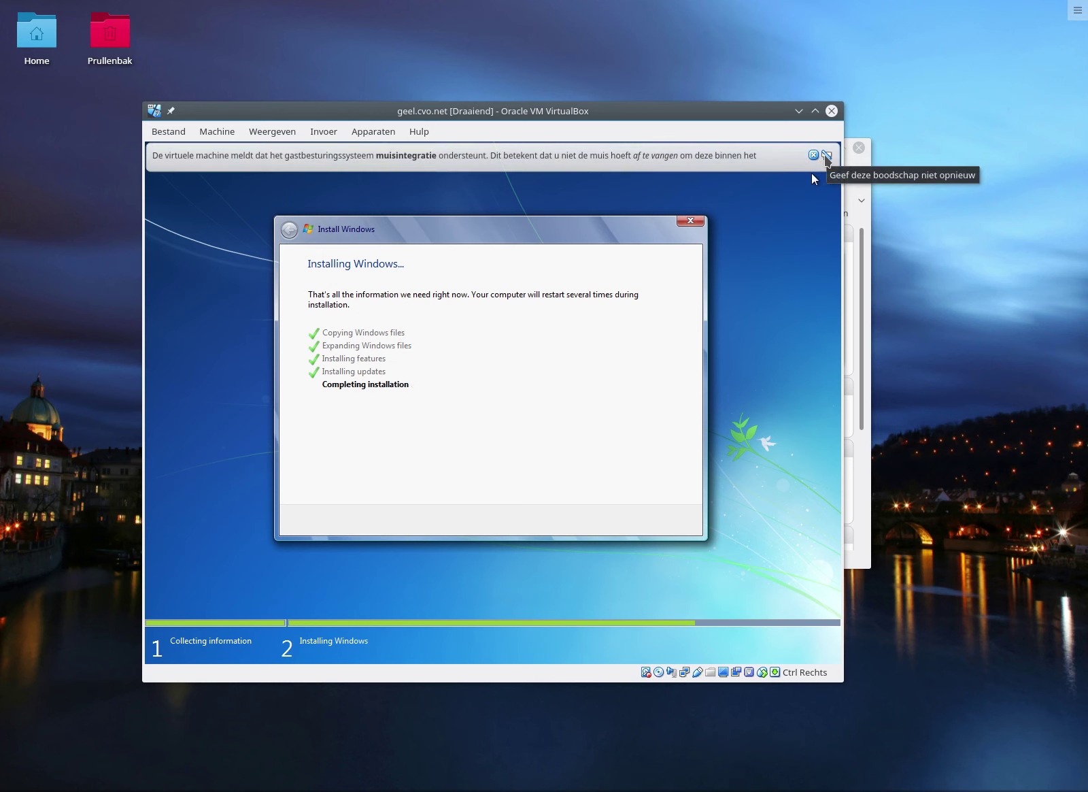
click(814, 155)
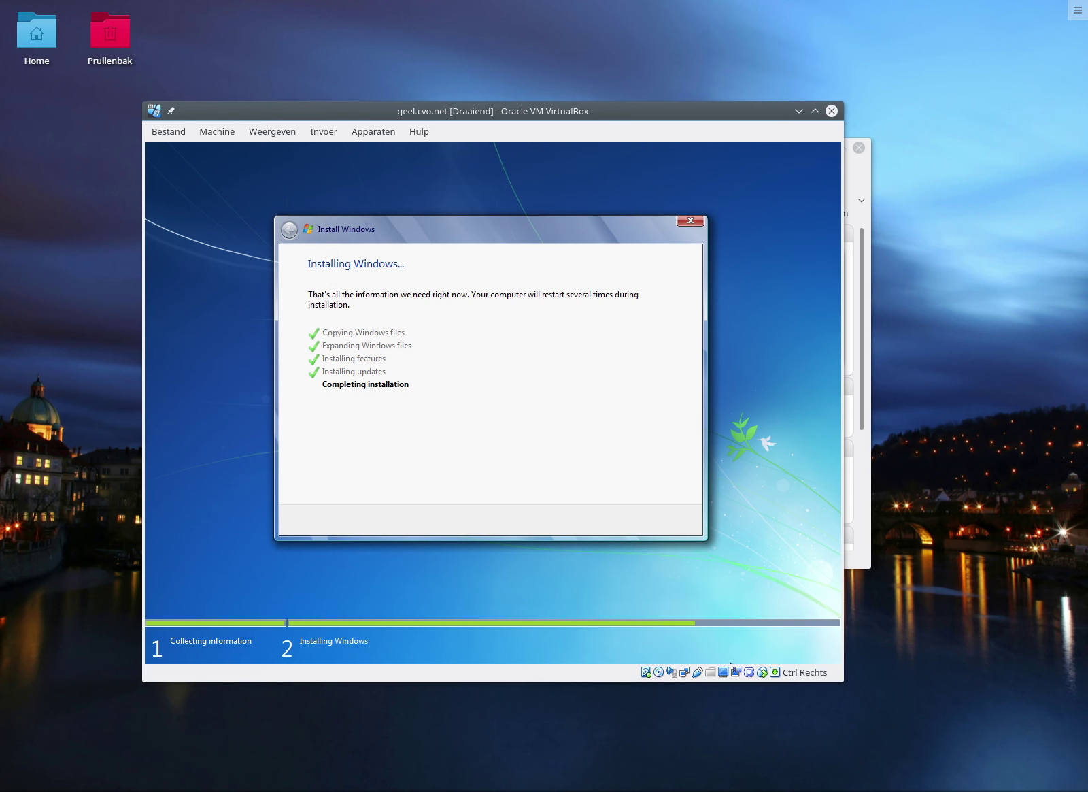
right_click(852, 779)
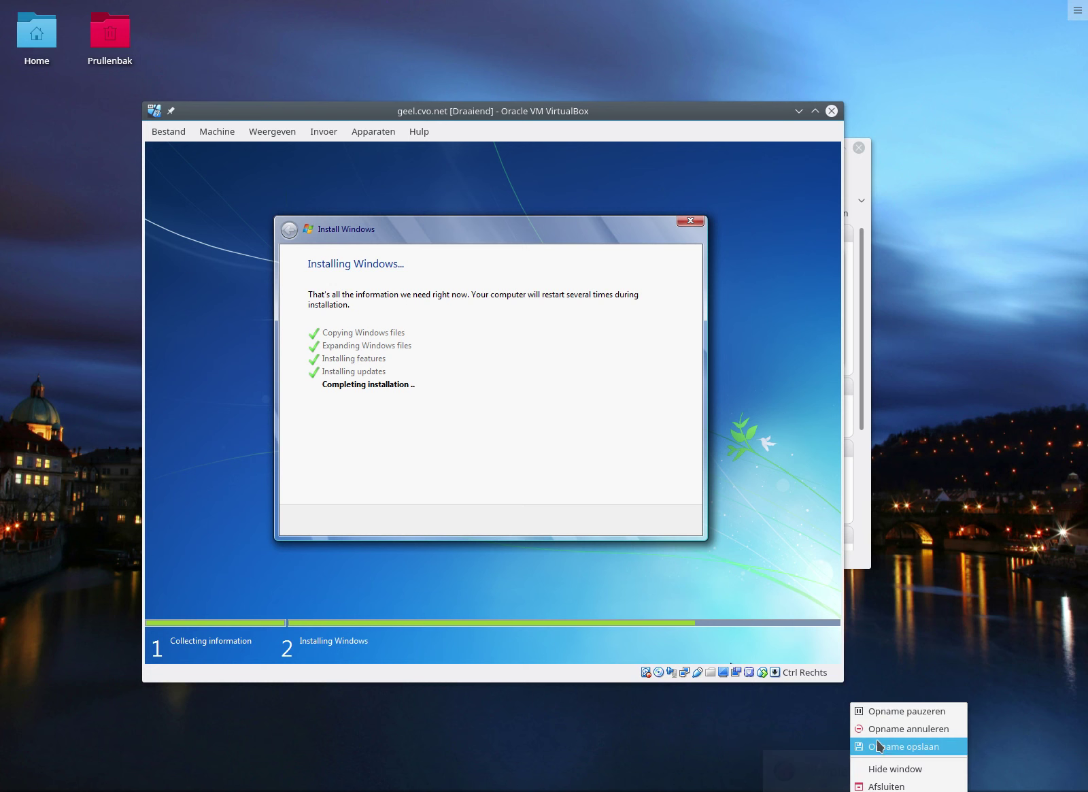
click(886, 711)
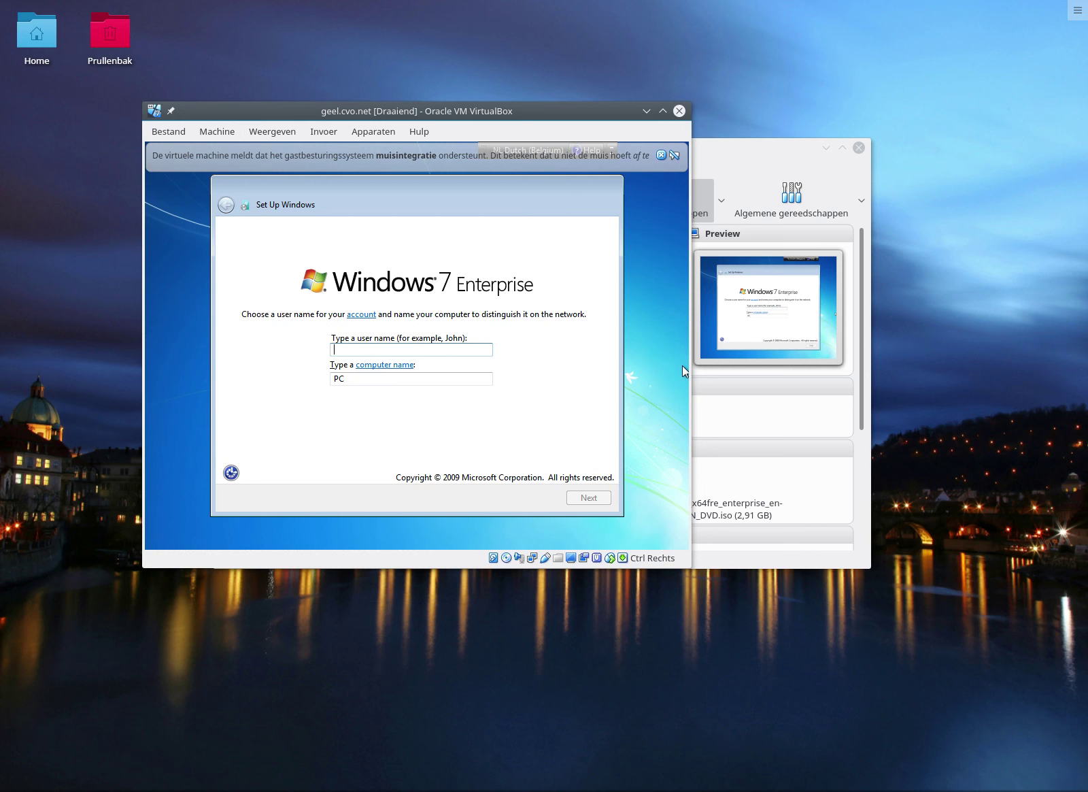
Enter user name CVO and computer name geel, then continue.
text(CVO)
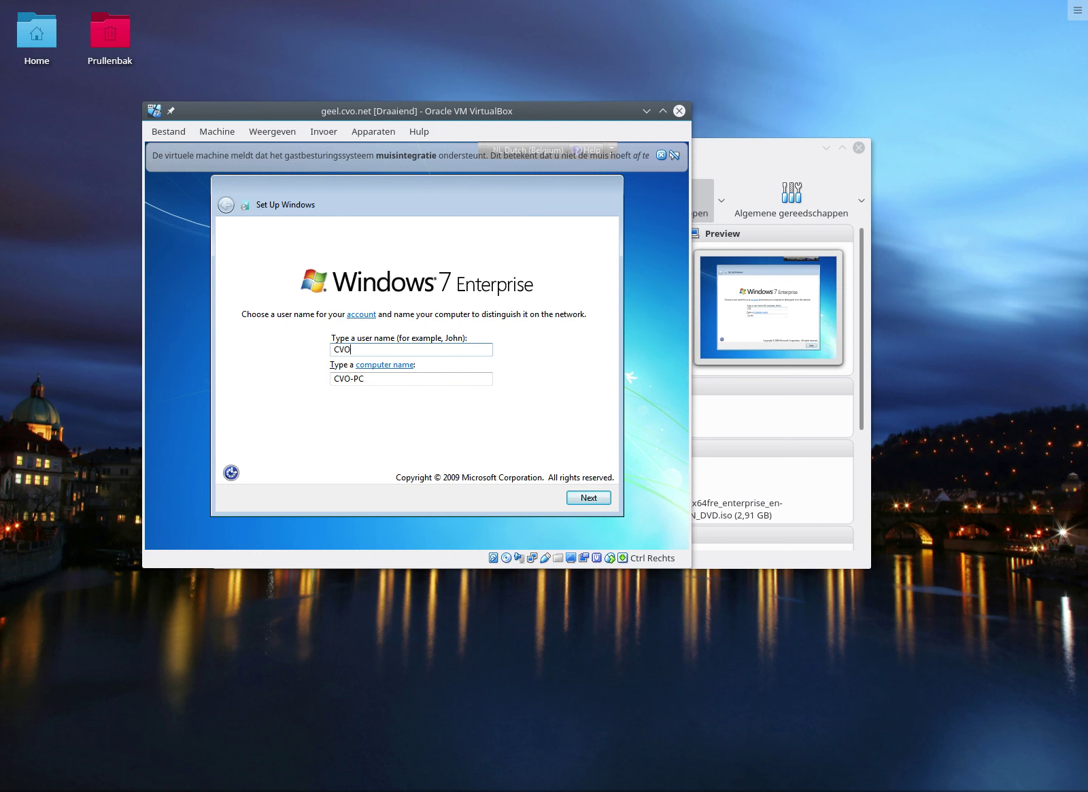
key(Tab)
key(Tab)
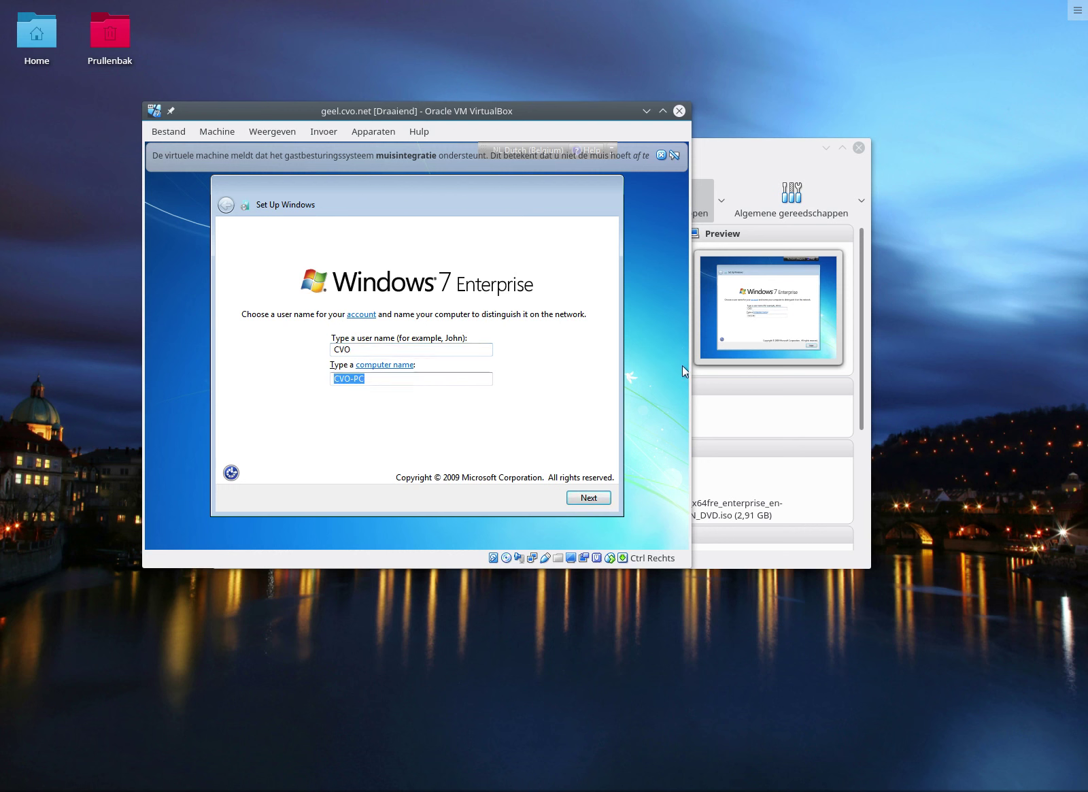
text(geel)
key(period)
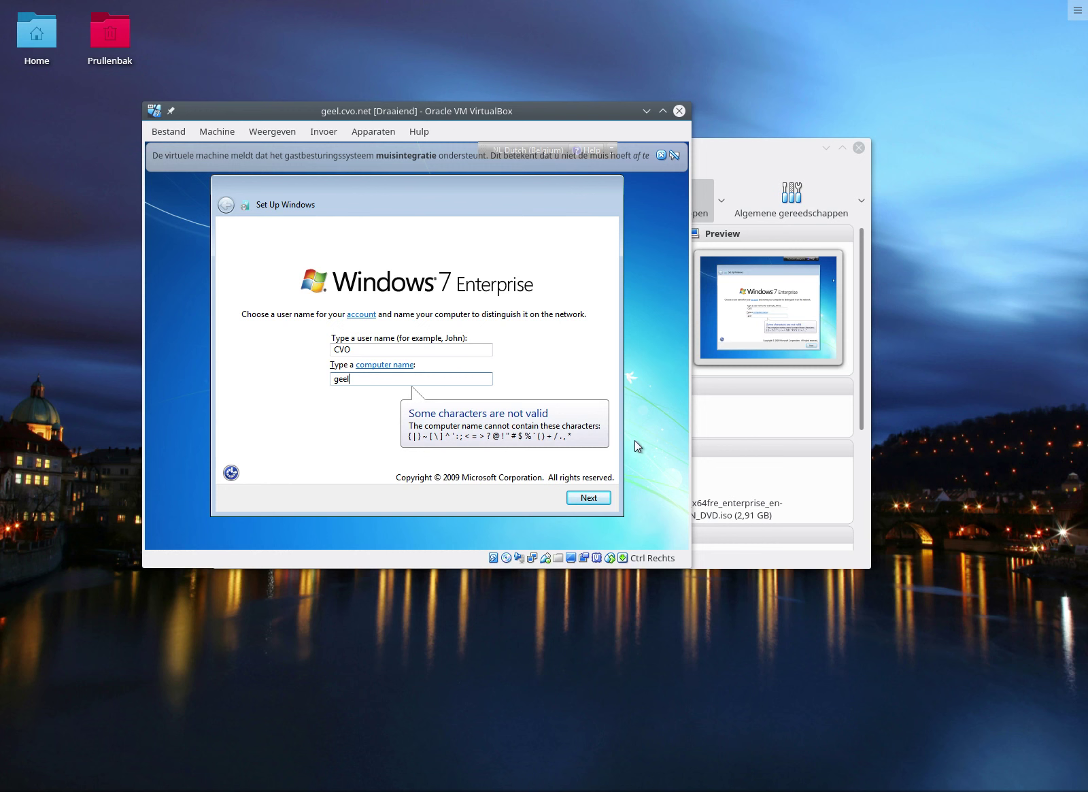
click(601, 499)
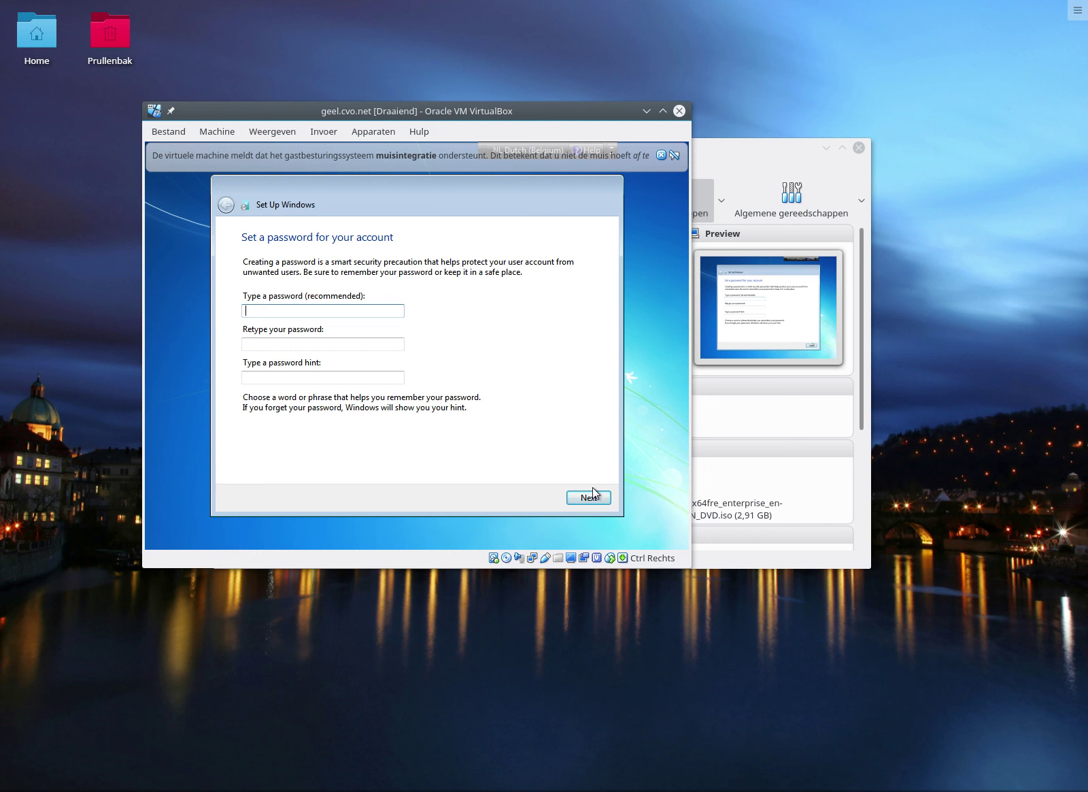
Enter the account password twice and type a password hint.
key(Tab)
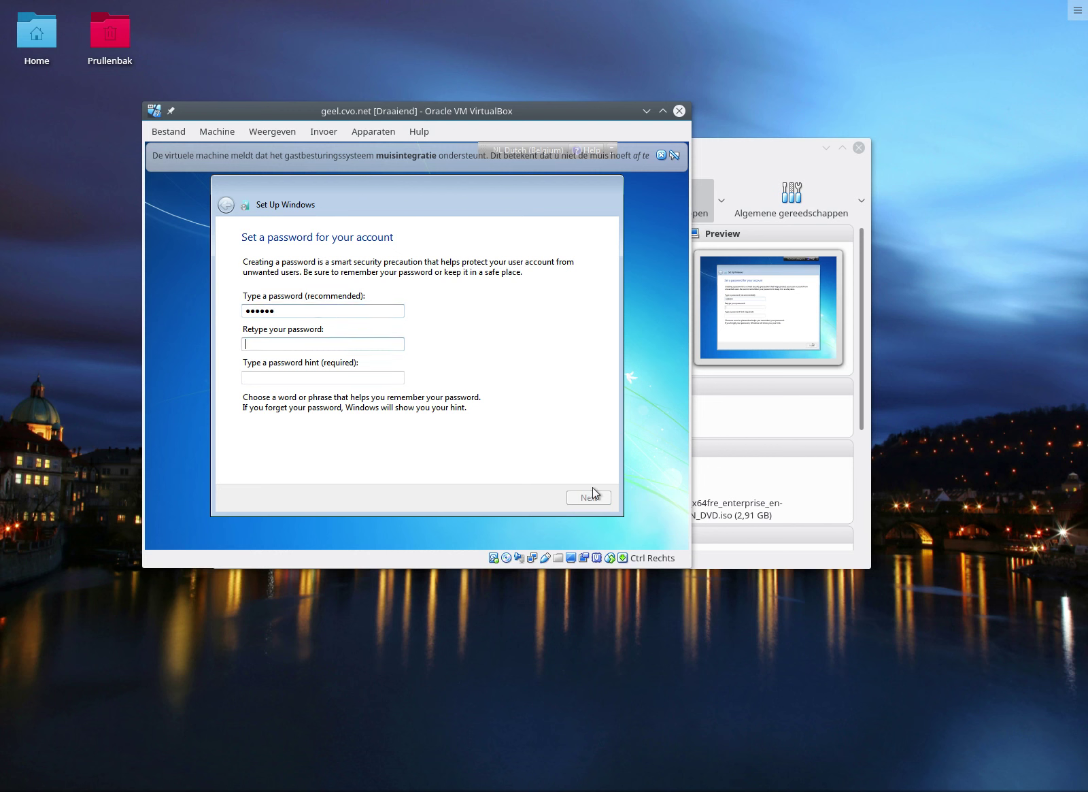
key(Tab)
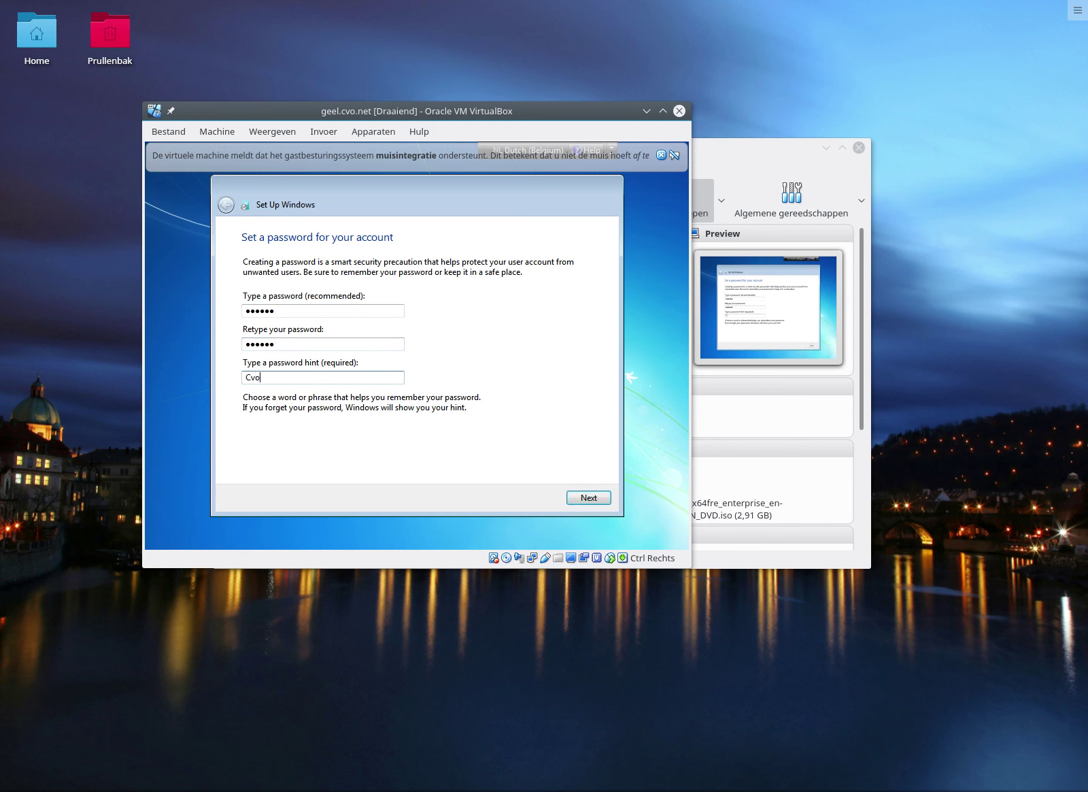
Confirm the password page and choose 'Ask me later' for Windows updates.
click(599, 501)
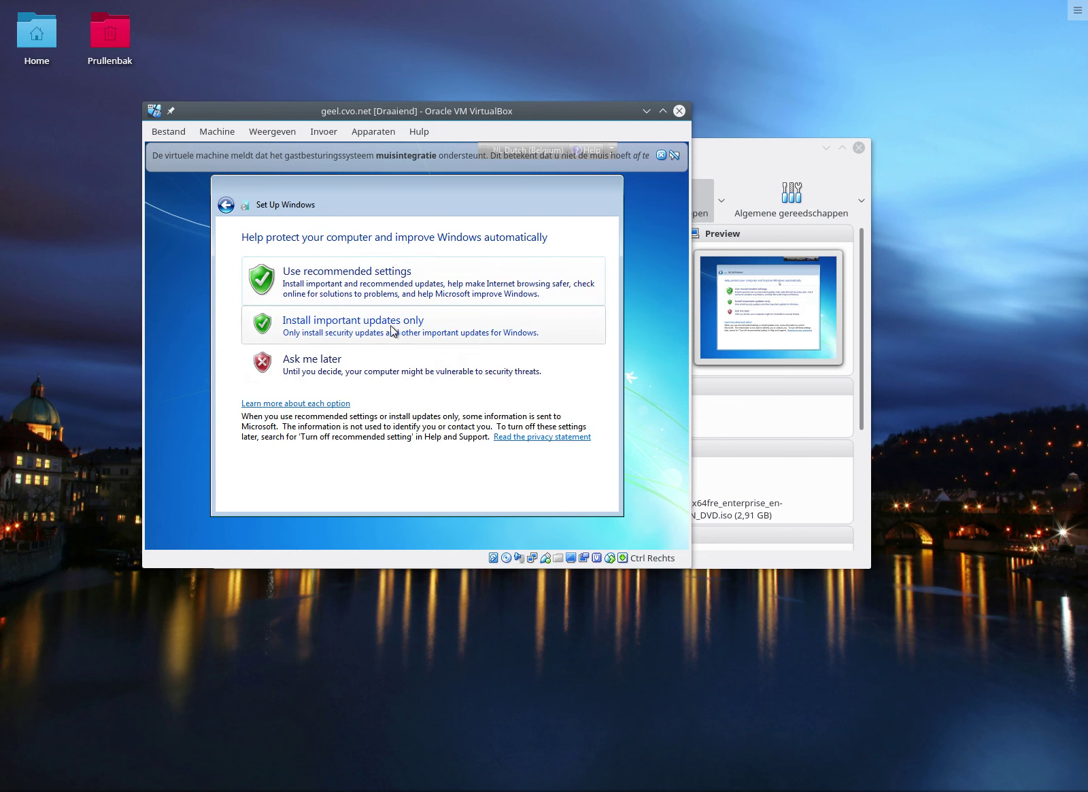
click(372, 372)
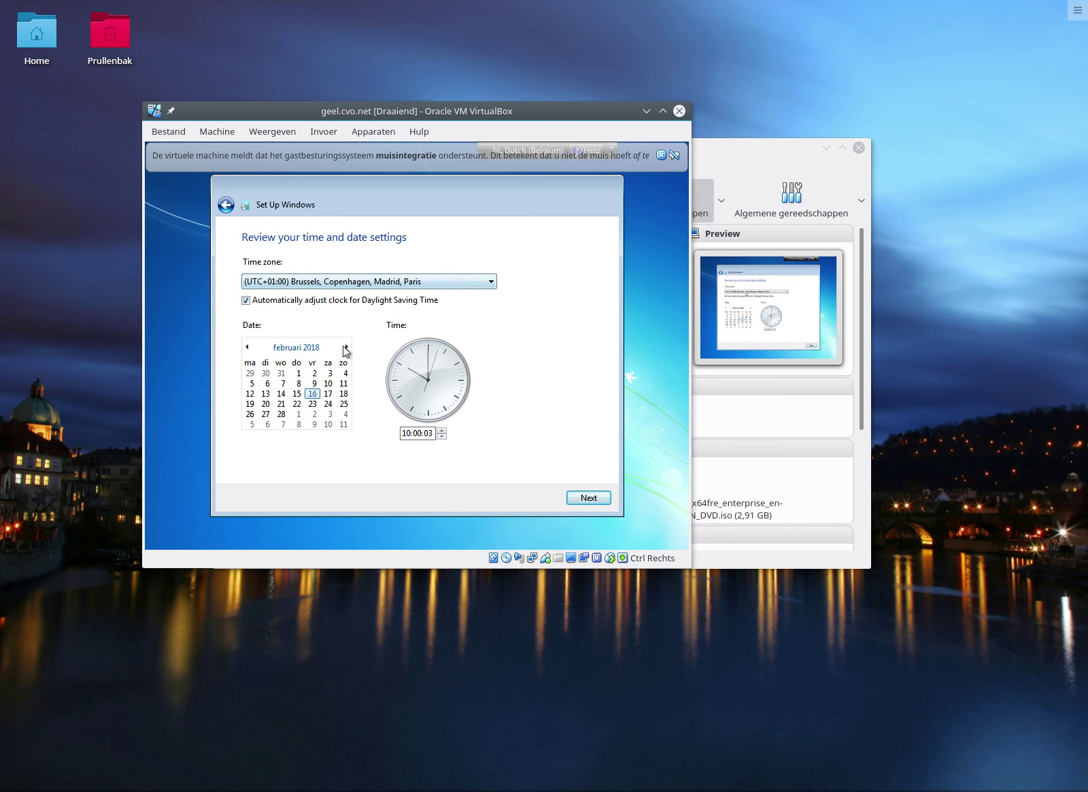
Accept the Brussels time zone and date, and select Work network.
click(589, 498)
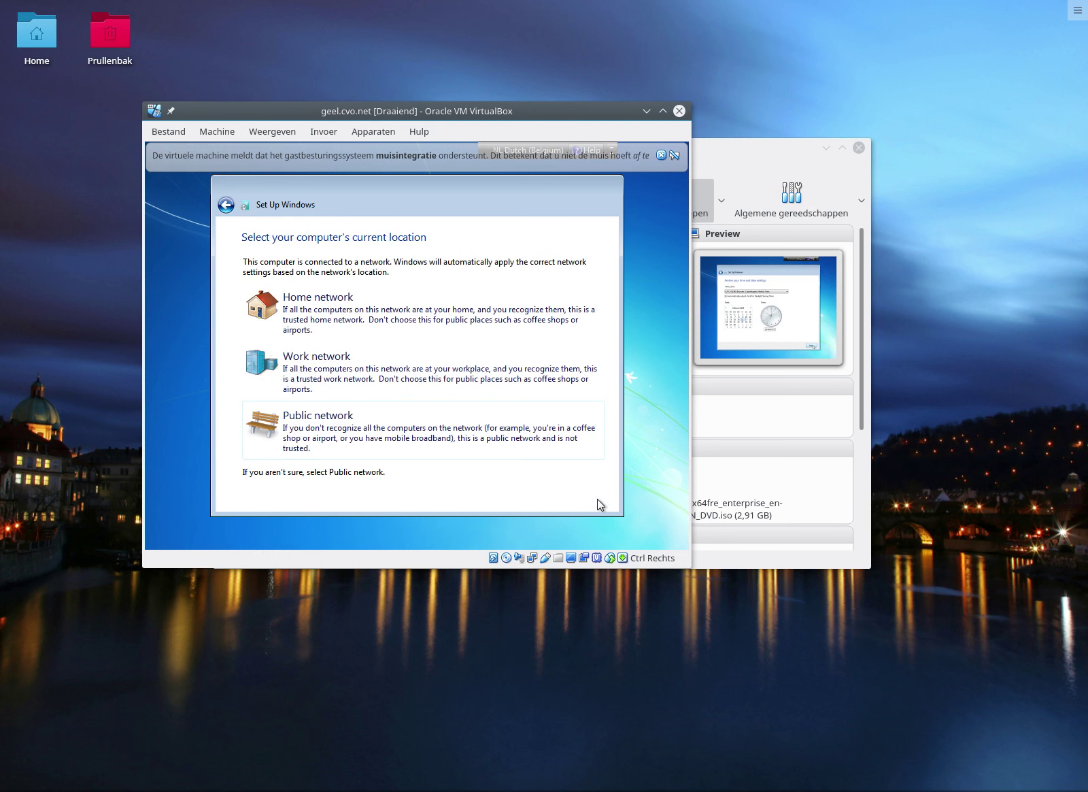
click(389, 372)
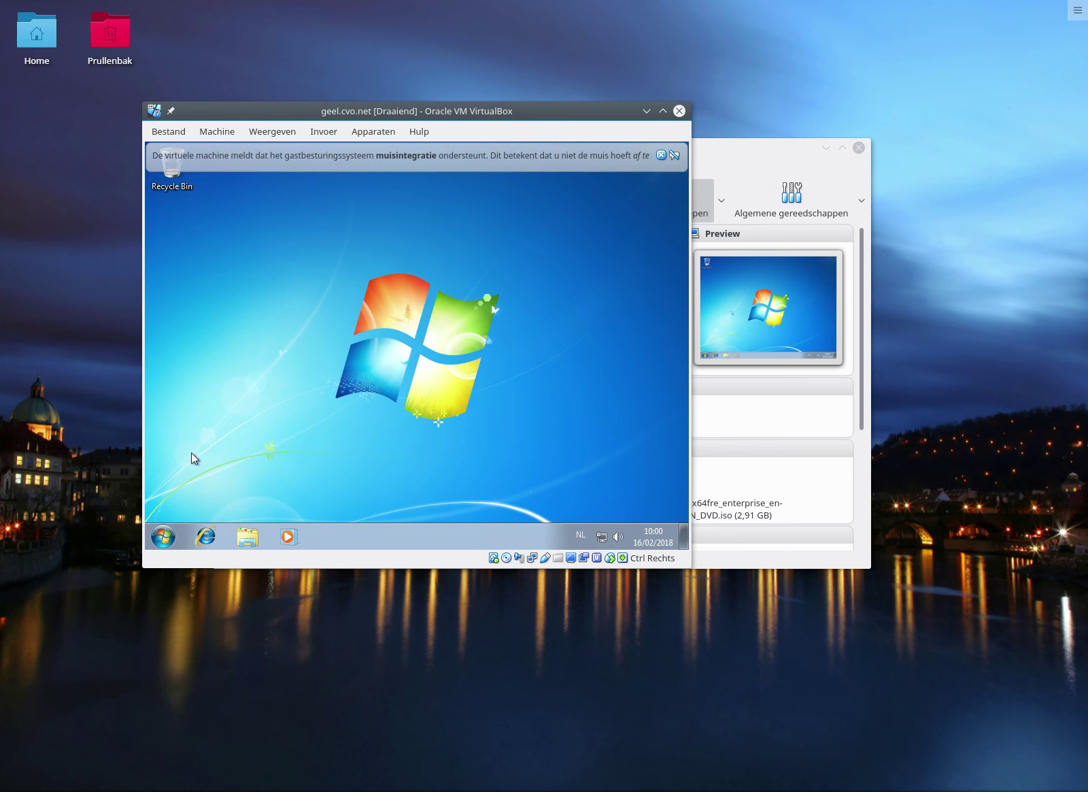
Launch Internet Explorer, skip its first-run setup and open mozilla.org.
click(206, 536)
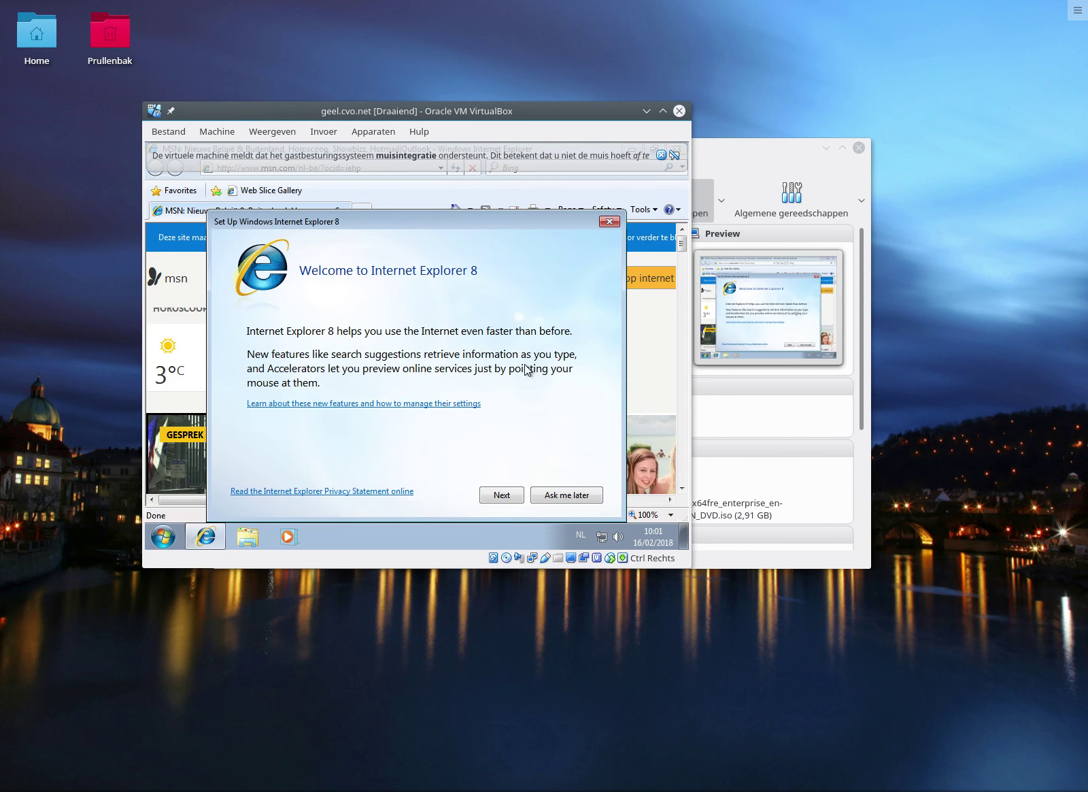
click(574, 496)
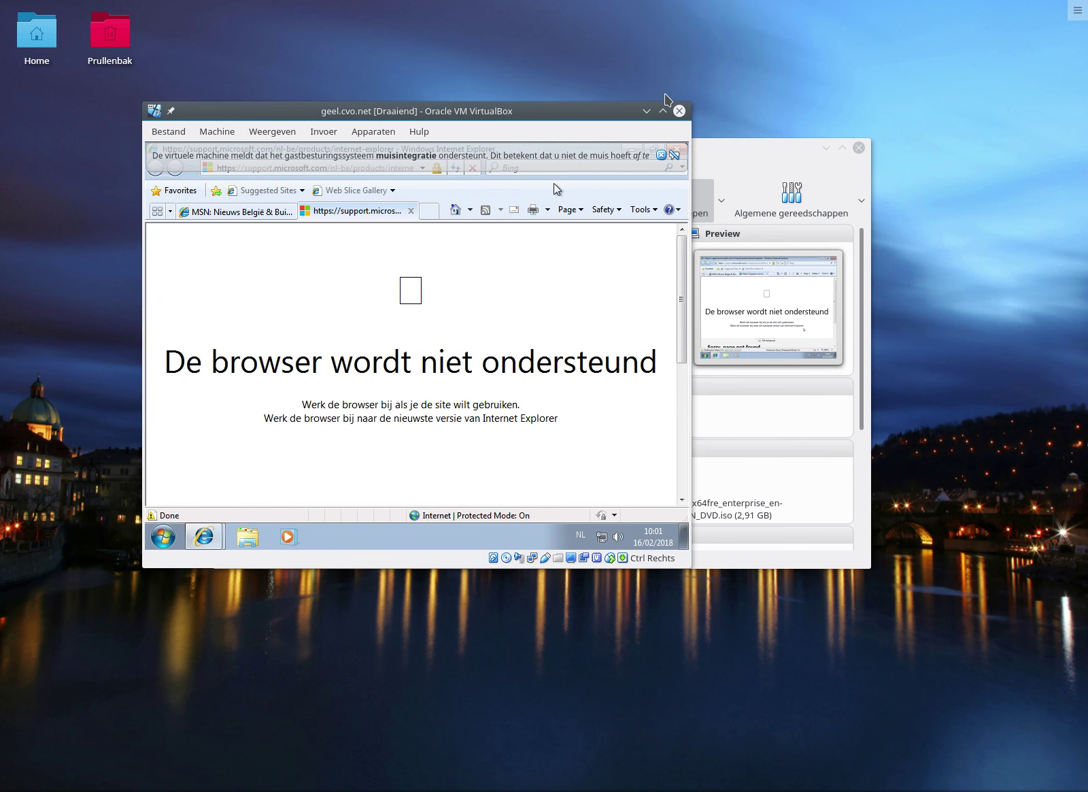
click(662, 156)
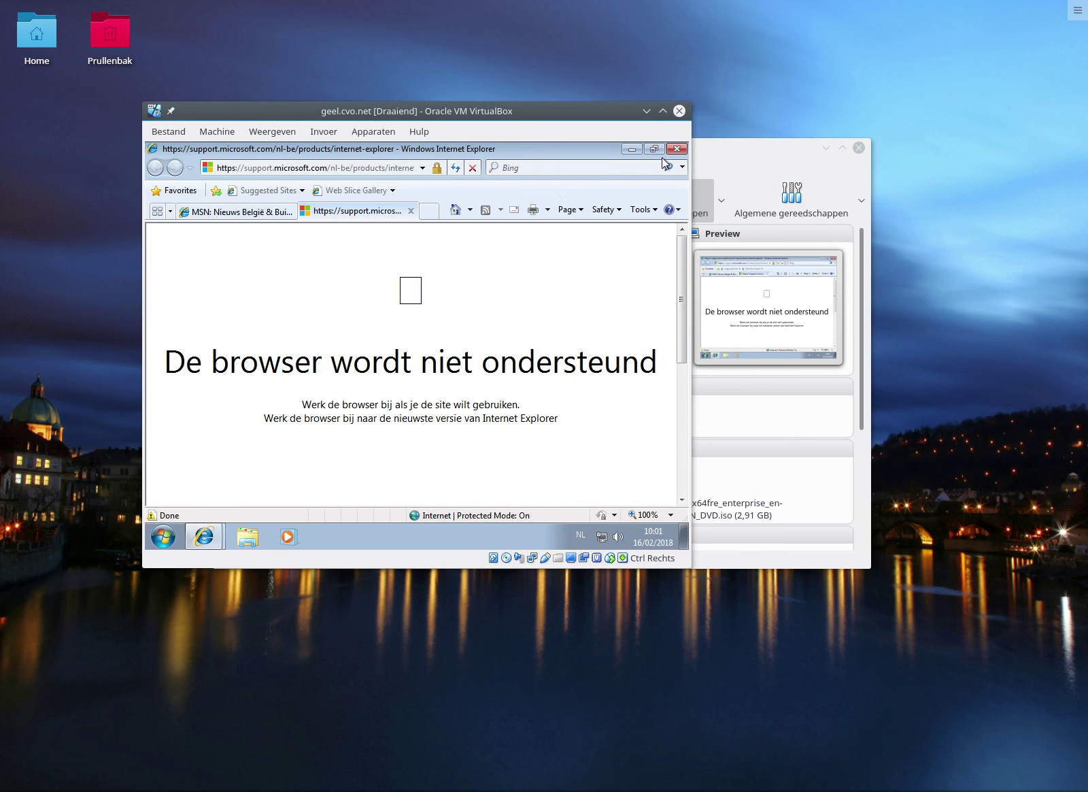
key(ctrl+o)
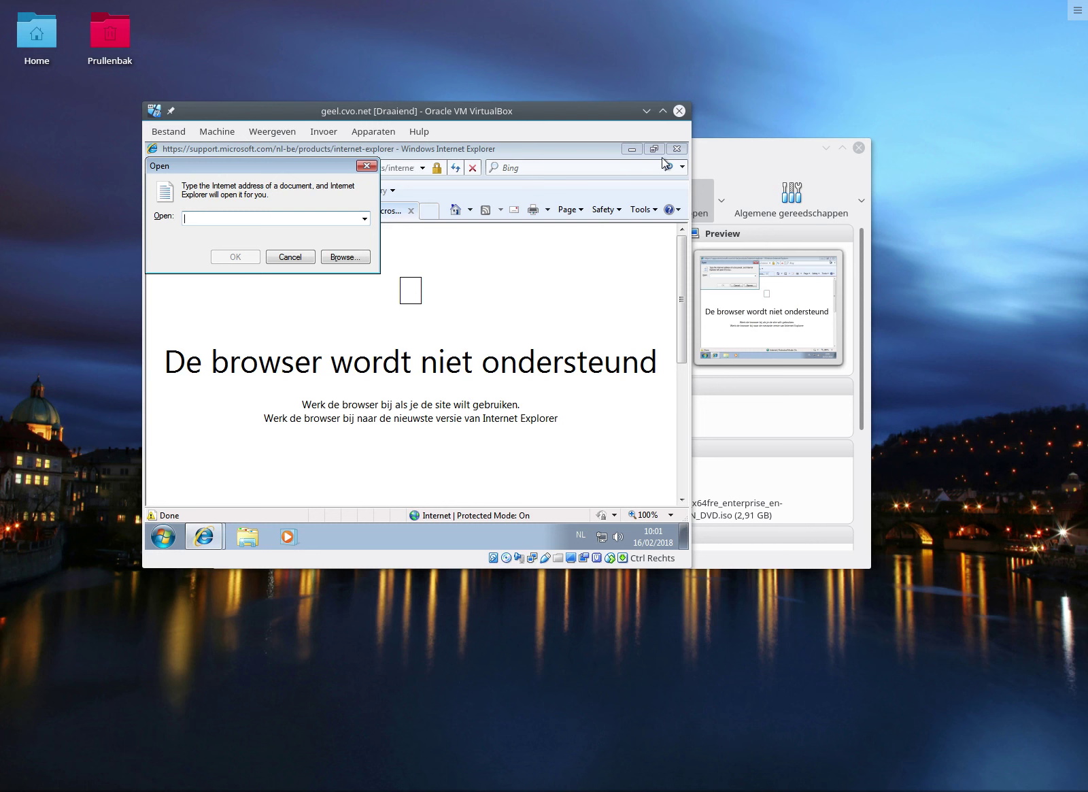
text(m)
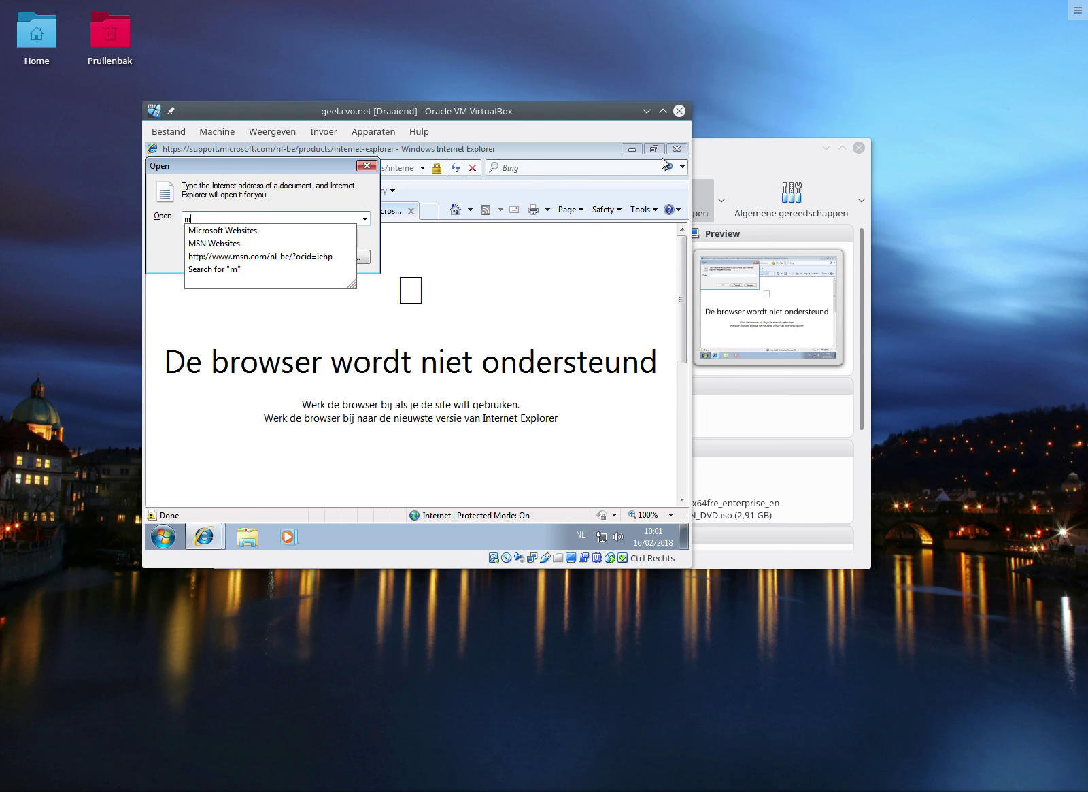
text(ozill)
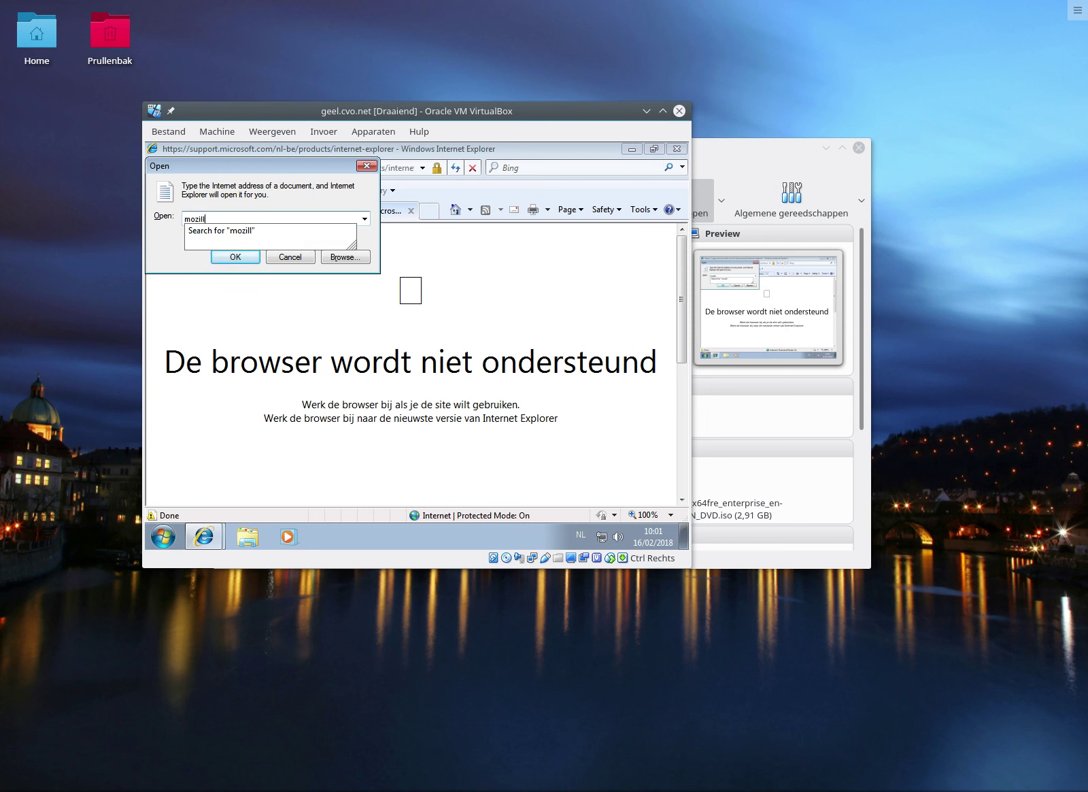
text(a.org)
key(Return)
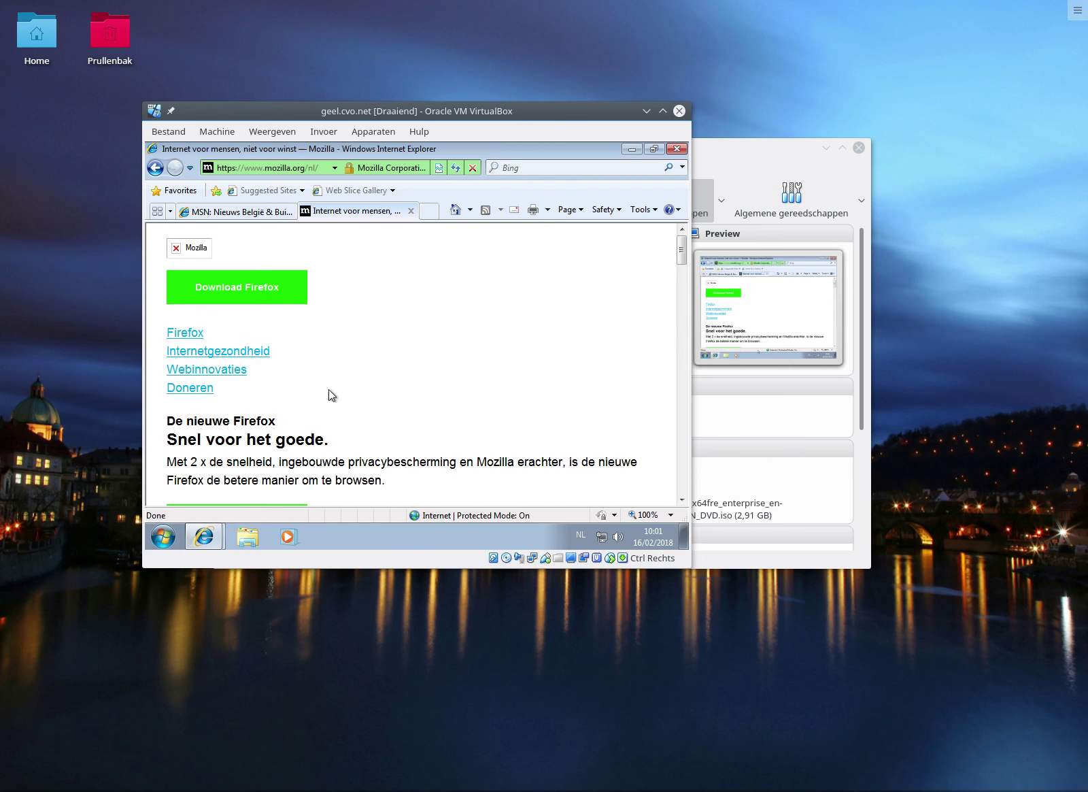
Download and run the Firefox installer, approving the UAC prompt so Firefox installs.
click(240, 287)
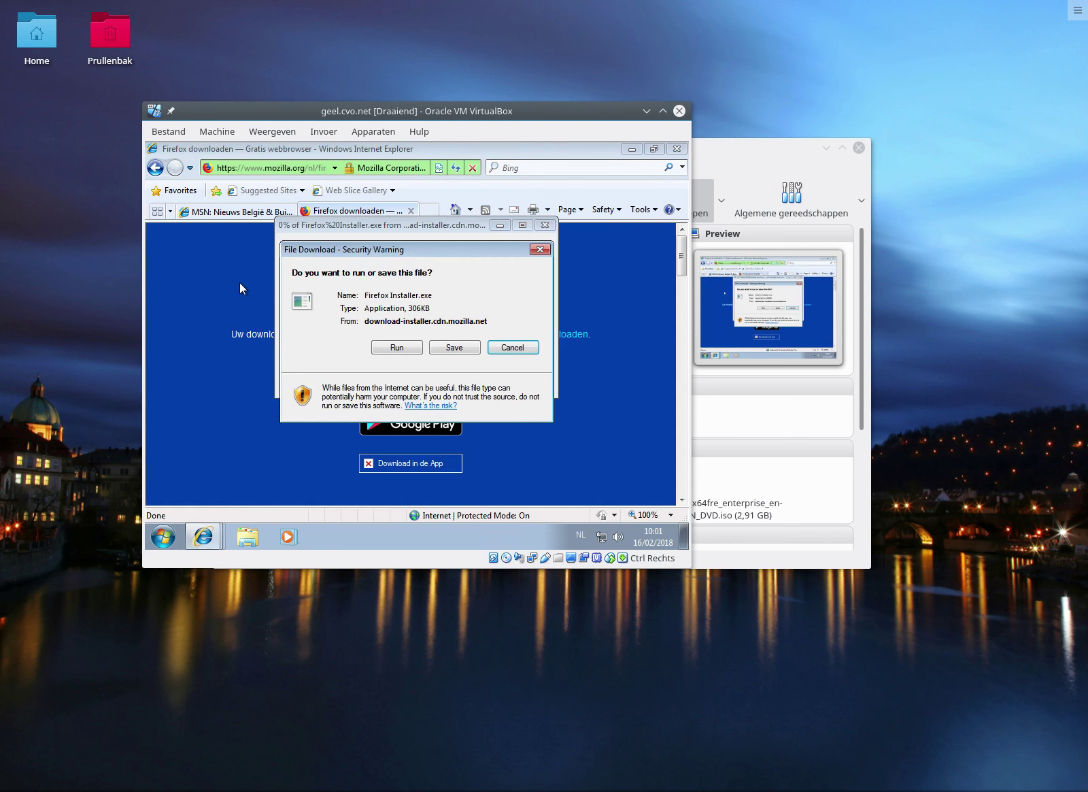
click(407, 349)
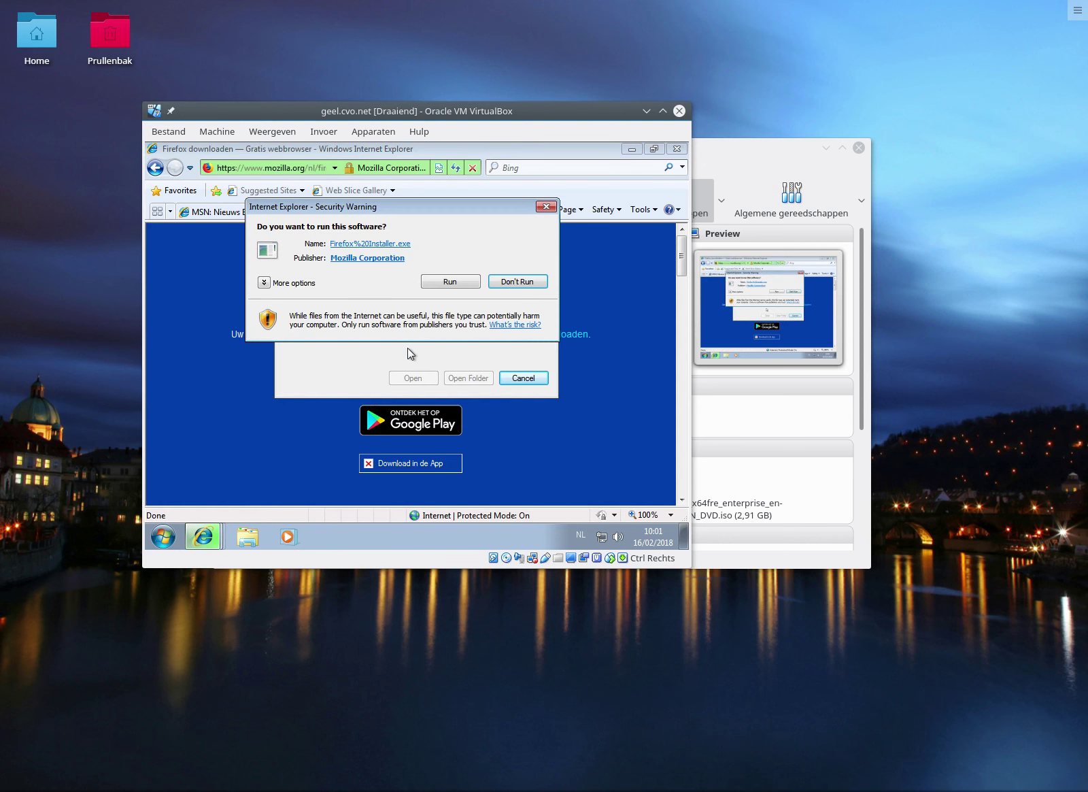
click(449, 282)
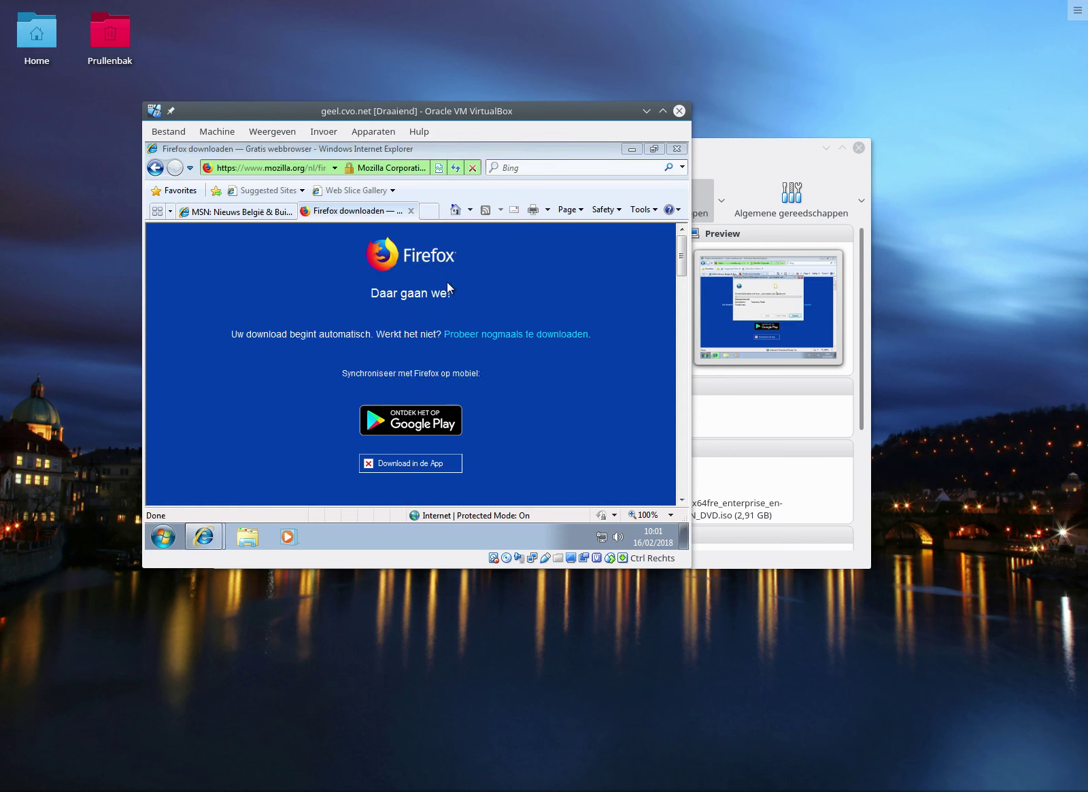
click(477, 364)
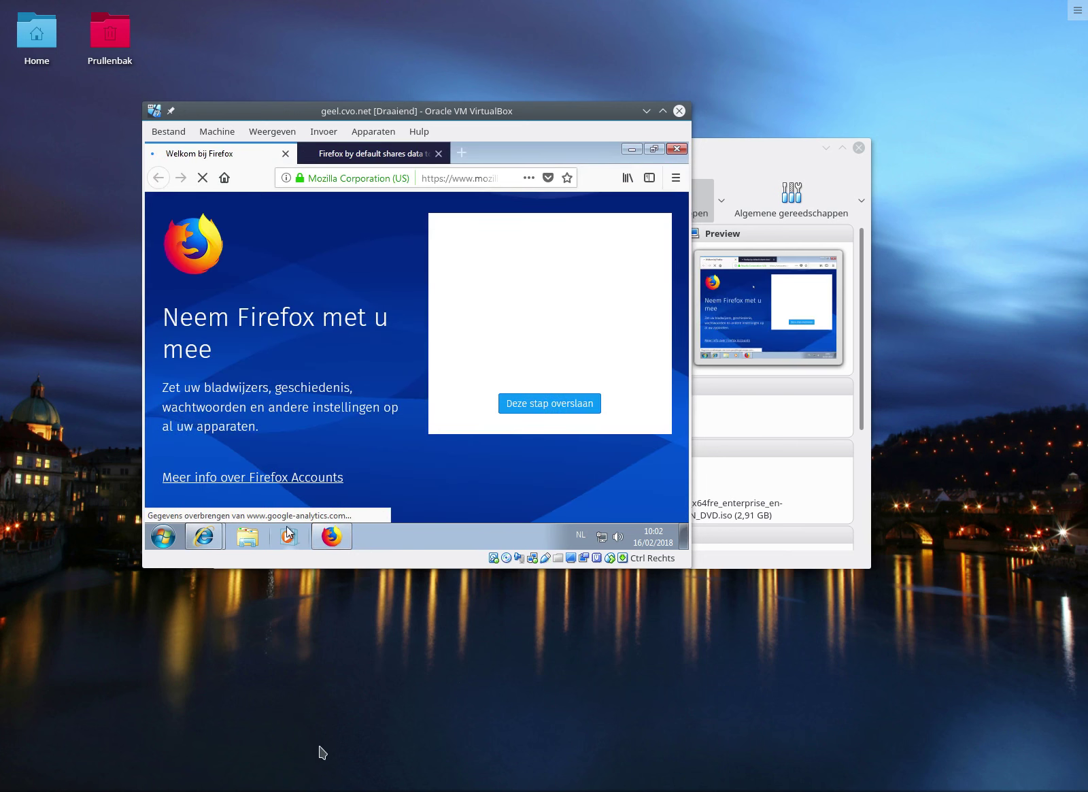
Close the MSN Internet Explorer window and the remaining Internet Explorer window from the taskbar.
mouse_move(217, 537)
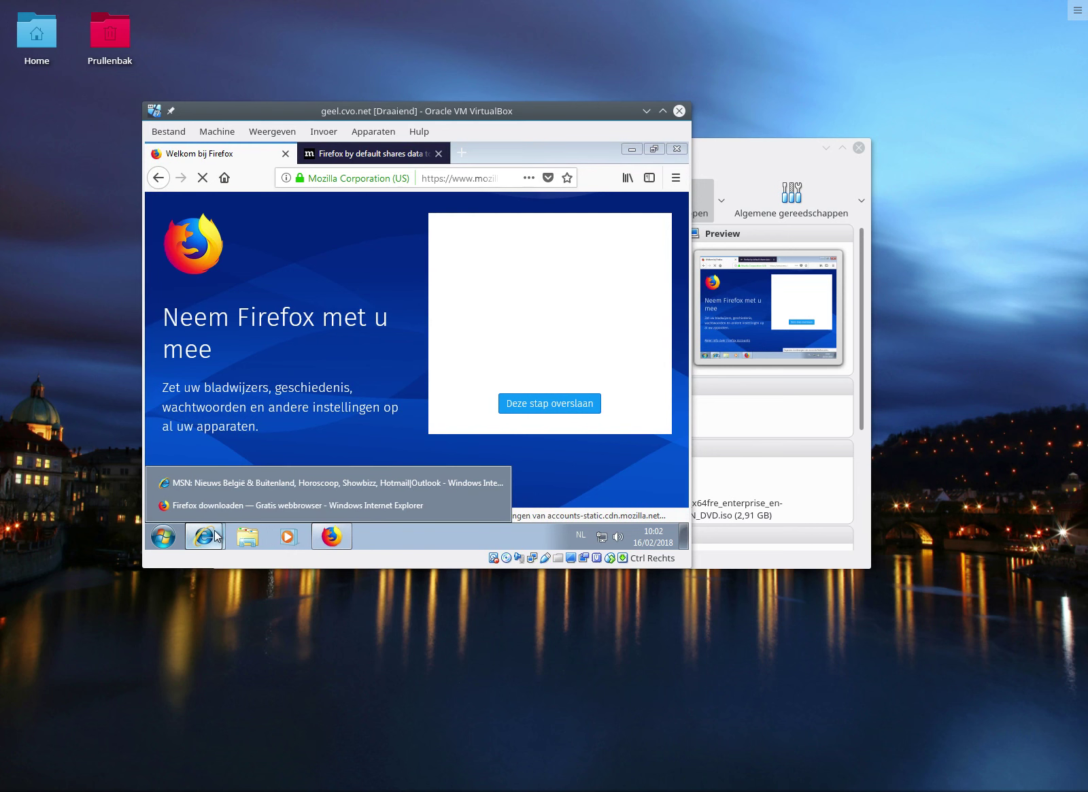
right_click(226, 482)
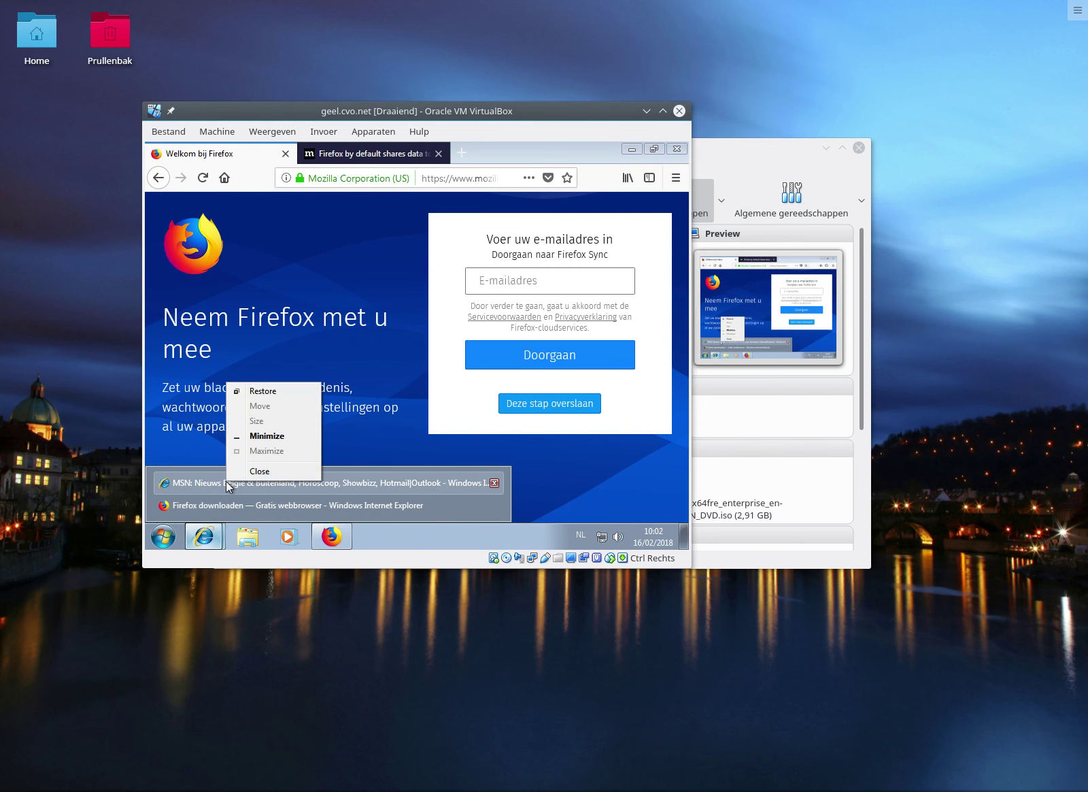
click(261, 469)
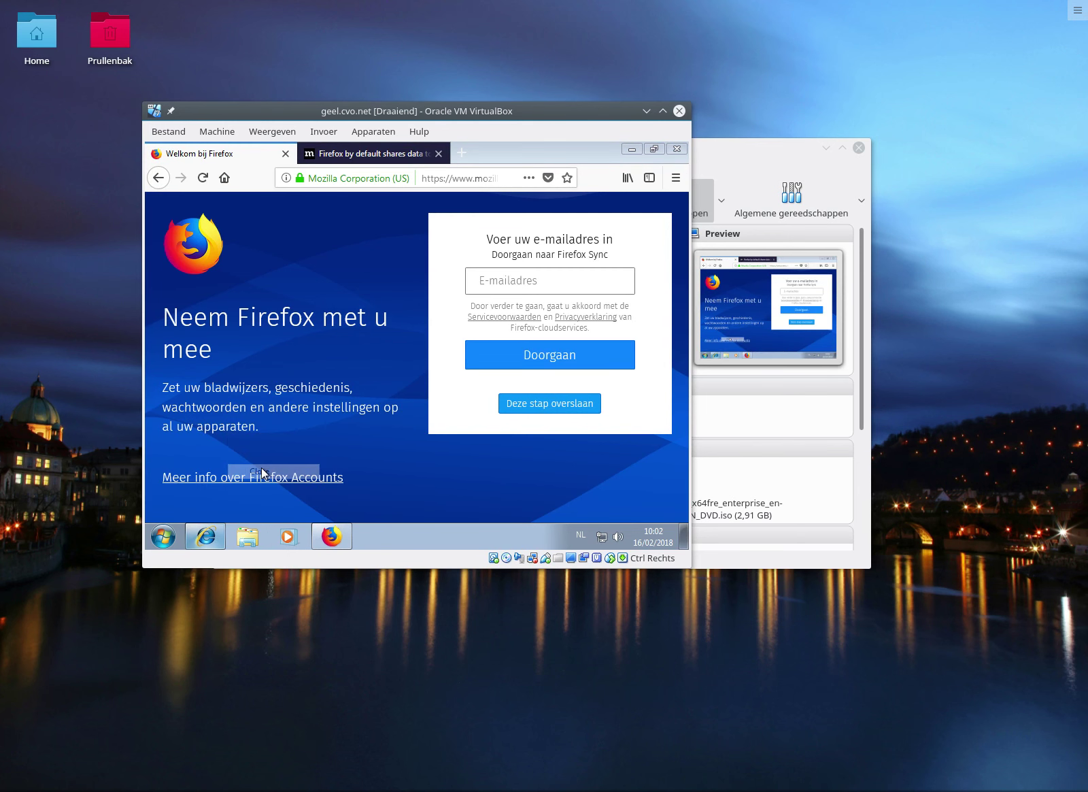
right_click(214, 536)
click(212, 511)
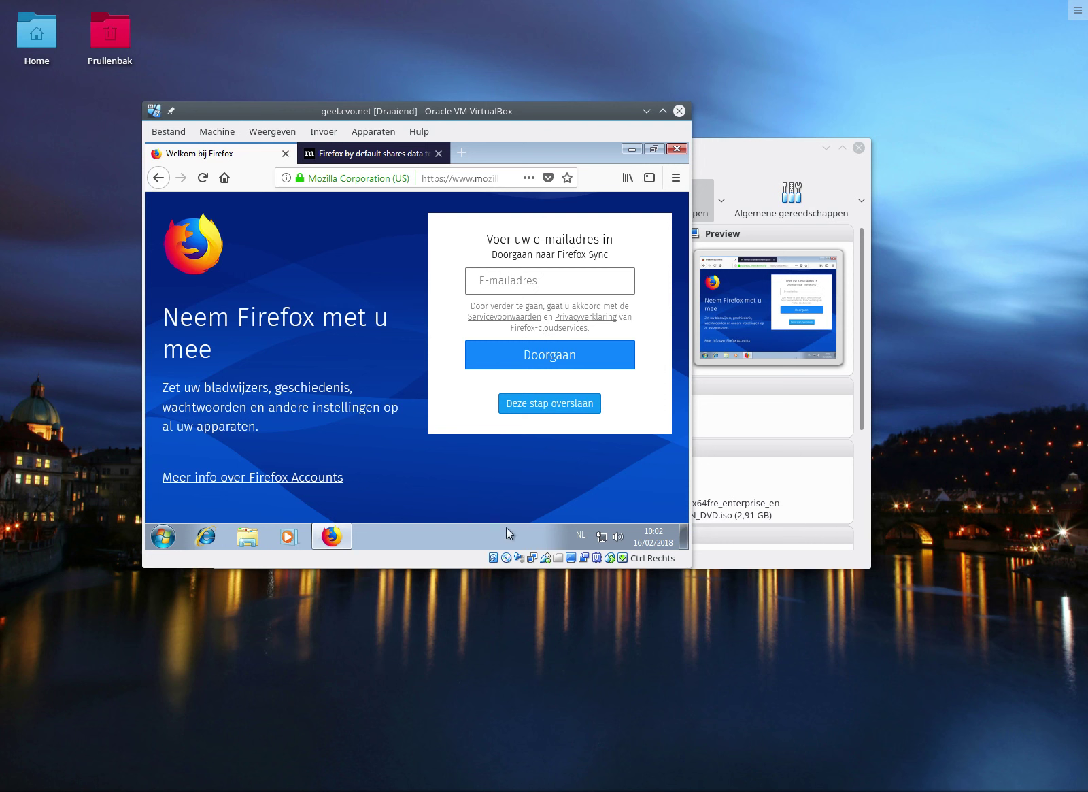
Skip the Firefox Sync step, then close Firefox along with both its tabs.
click(533, 412)
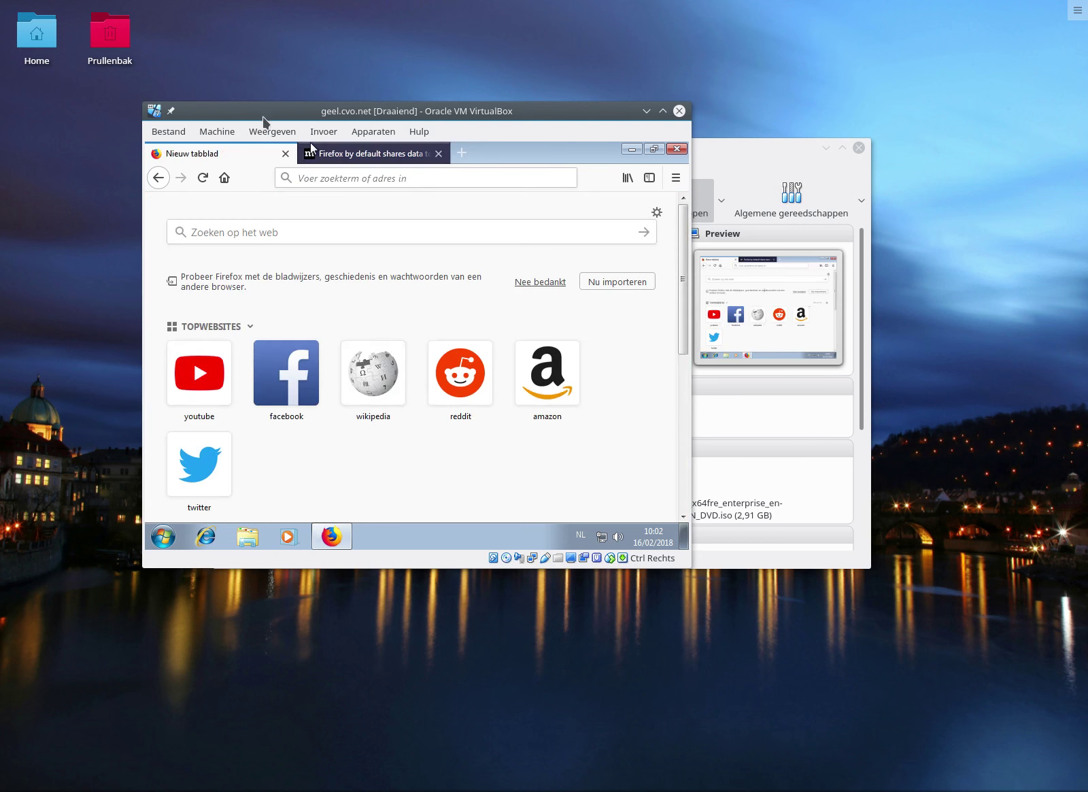
click(659, 153)
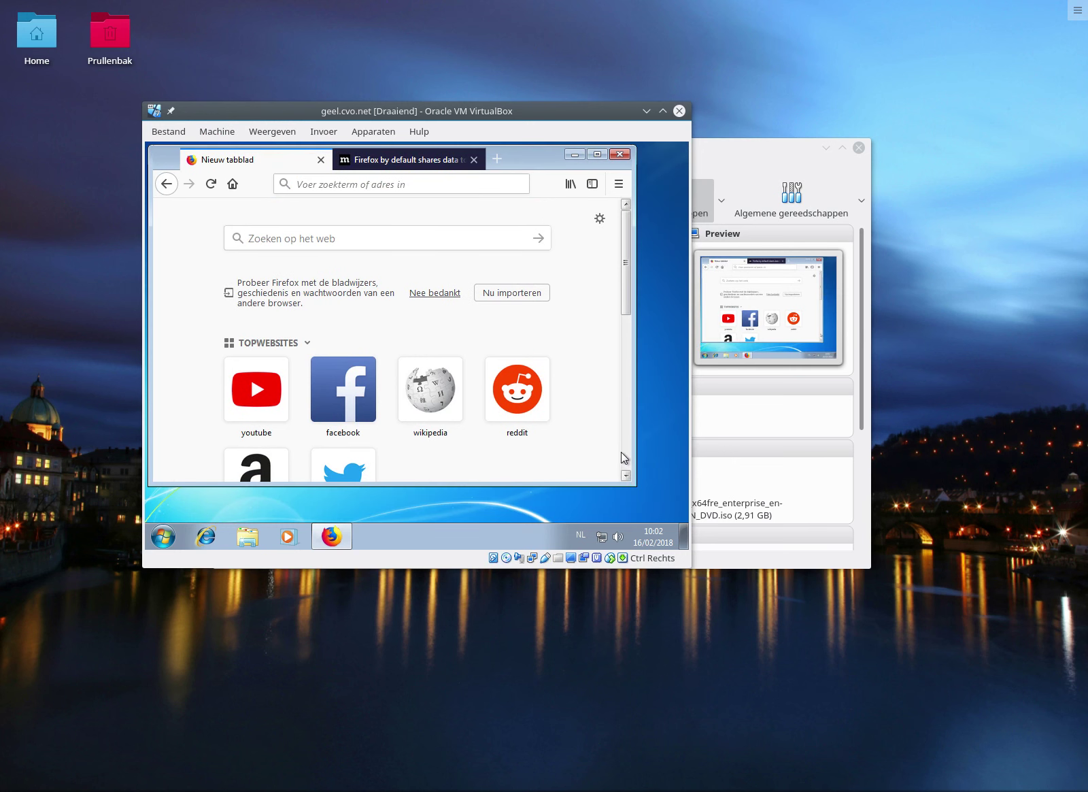
mouse_move(480, 477)
click(619, 154)
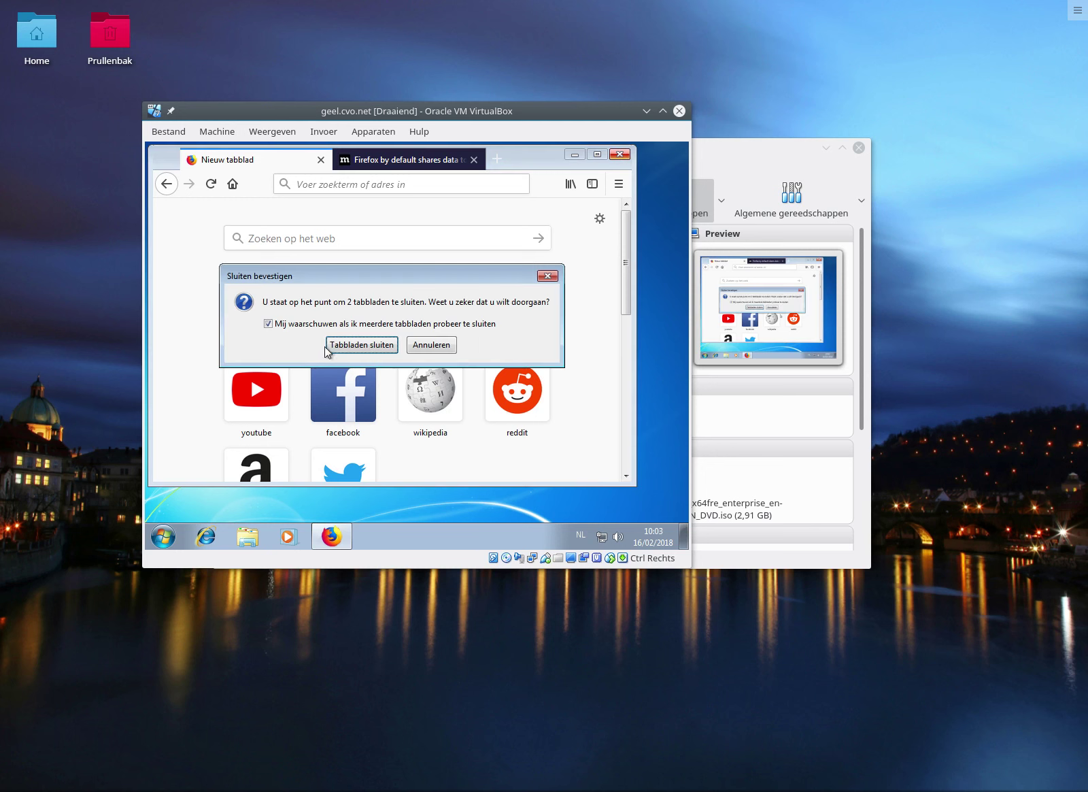
click(347, 344)
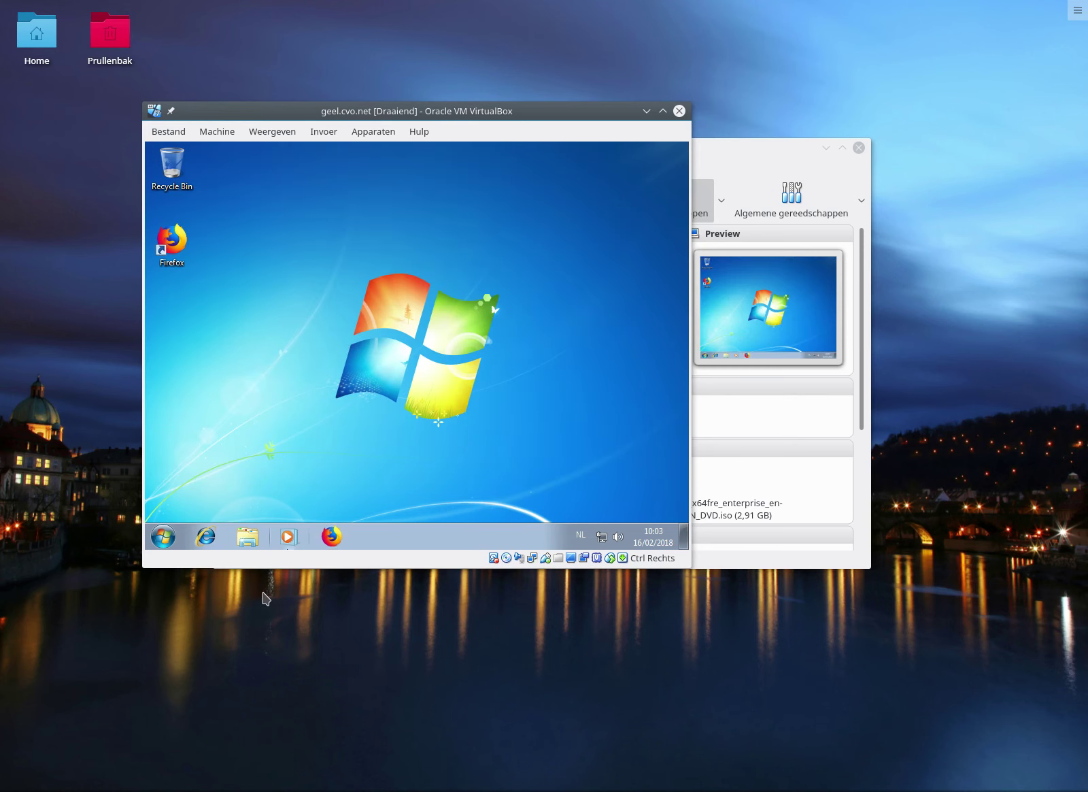
Unpin Internet Explorer and Windows Media Player from the taskbar, then bring up Computer's options in Start.
right_click(217, 540)
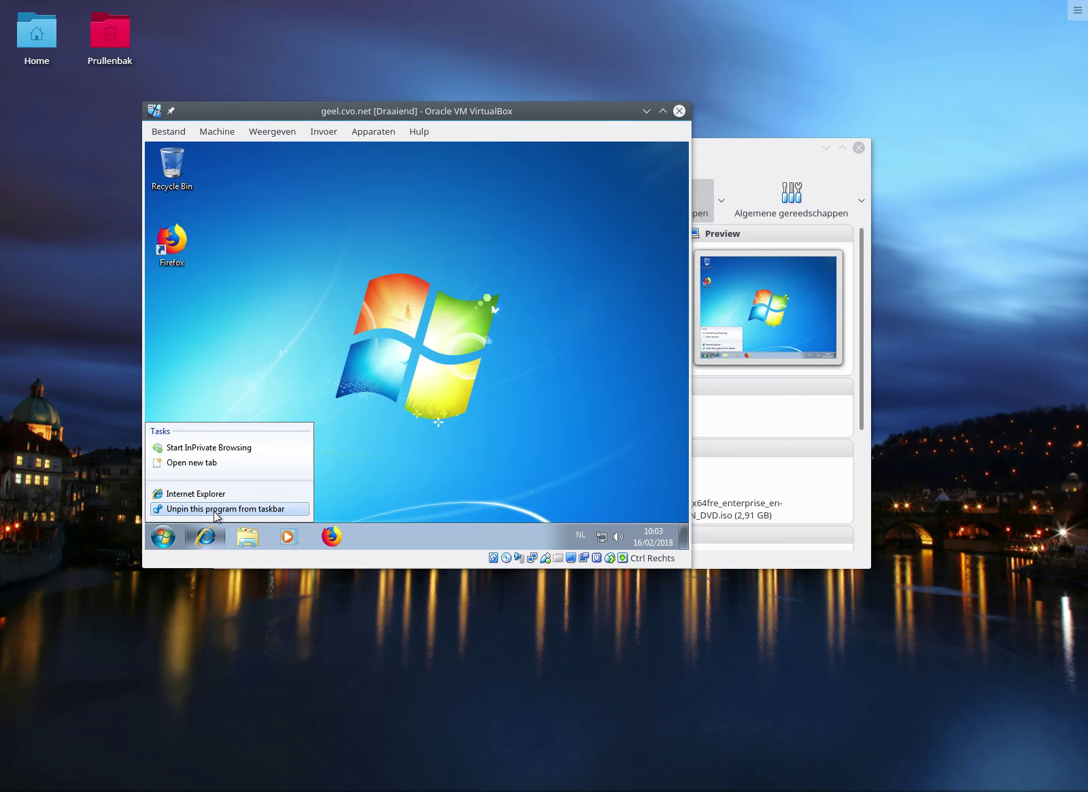
click(216, 508)
right_click(246, 540)
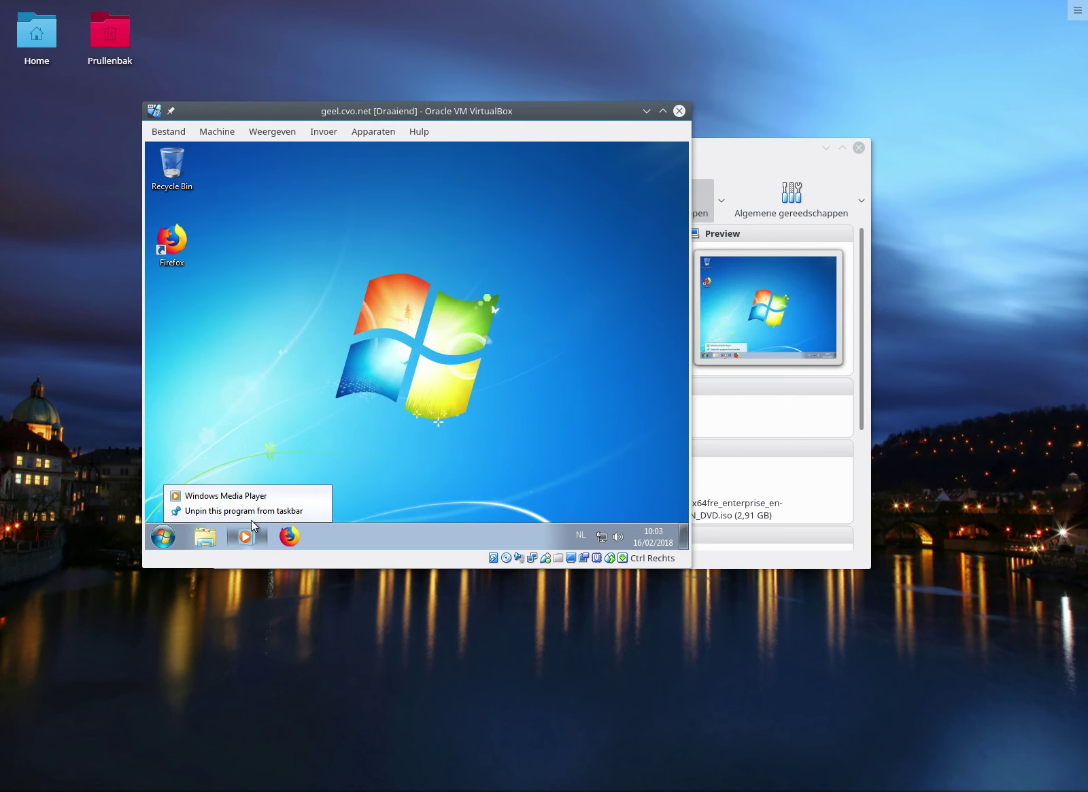
click(251, 511)
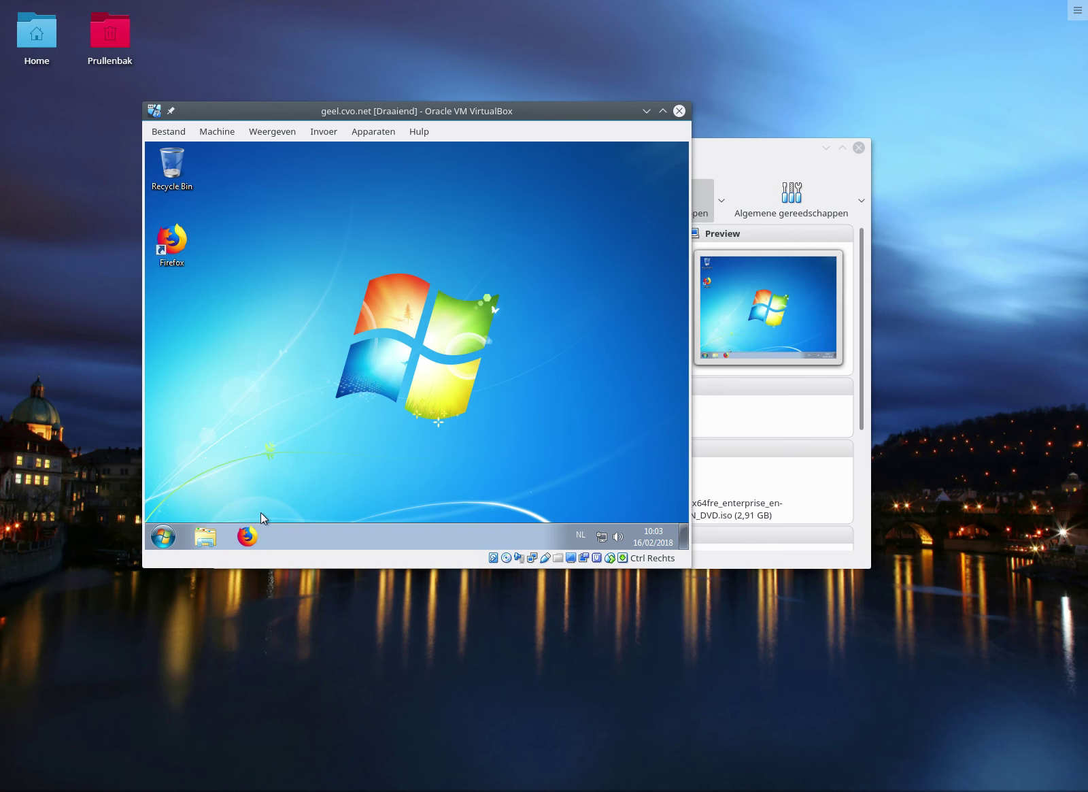
click(164, 541)
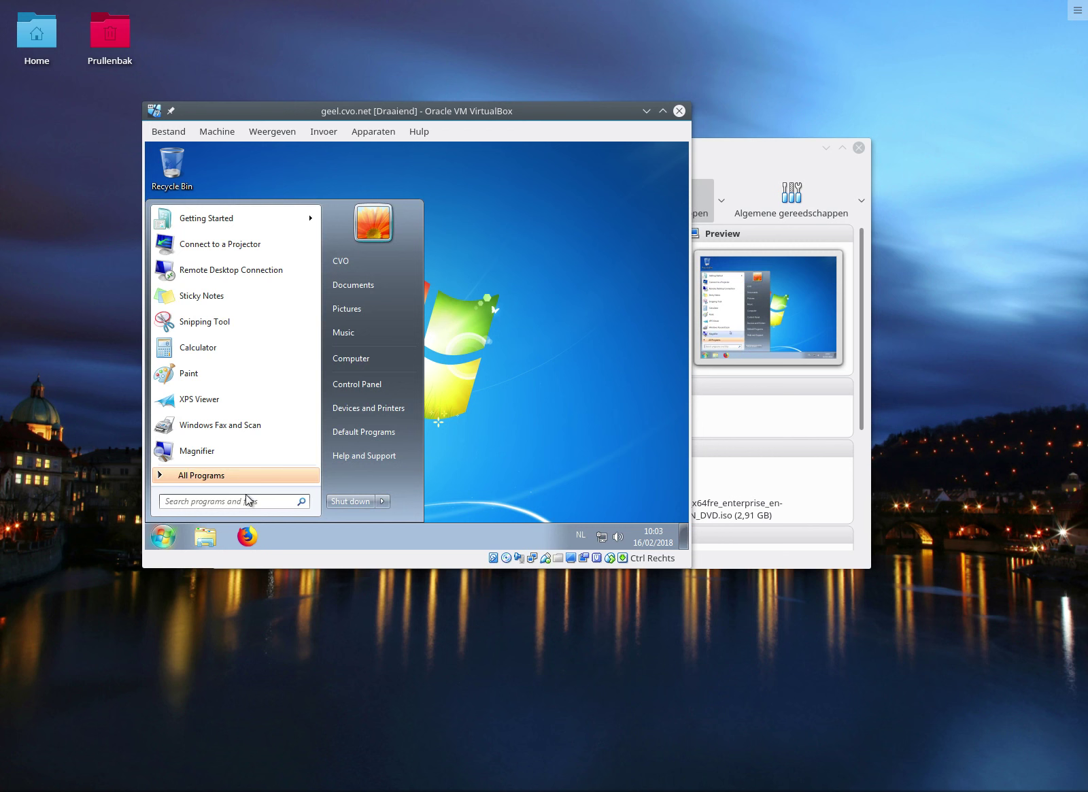
right_click(385, 366)
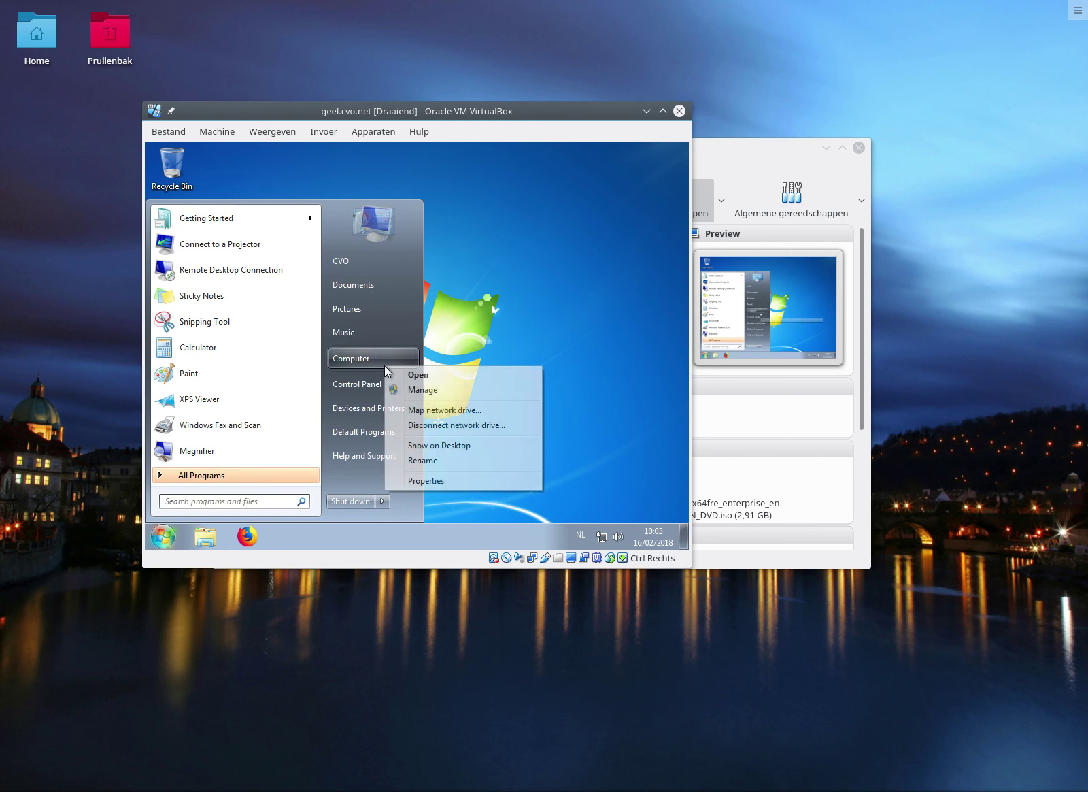
Open Computer's System properties and activate Windows online for a 90-day licence.
click(413, 481)
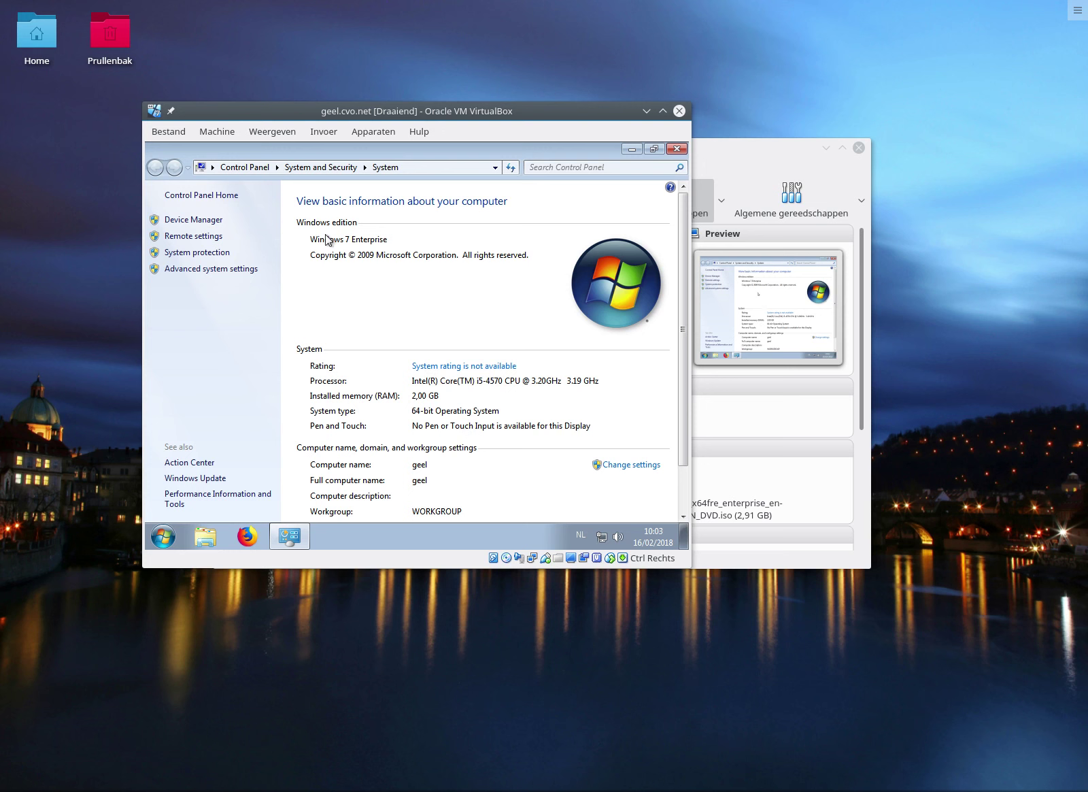
scroll(480, 351, down, 1)
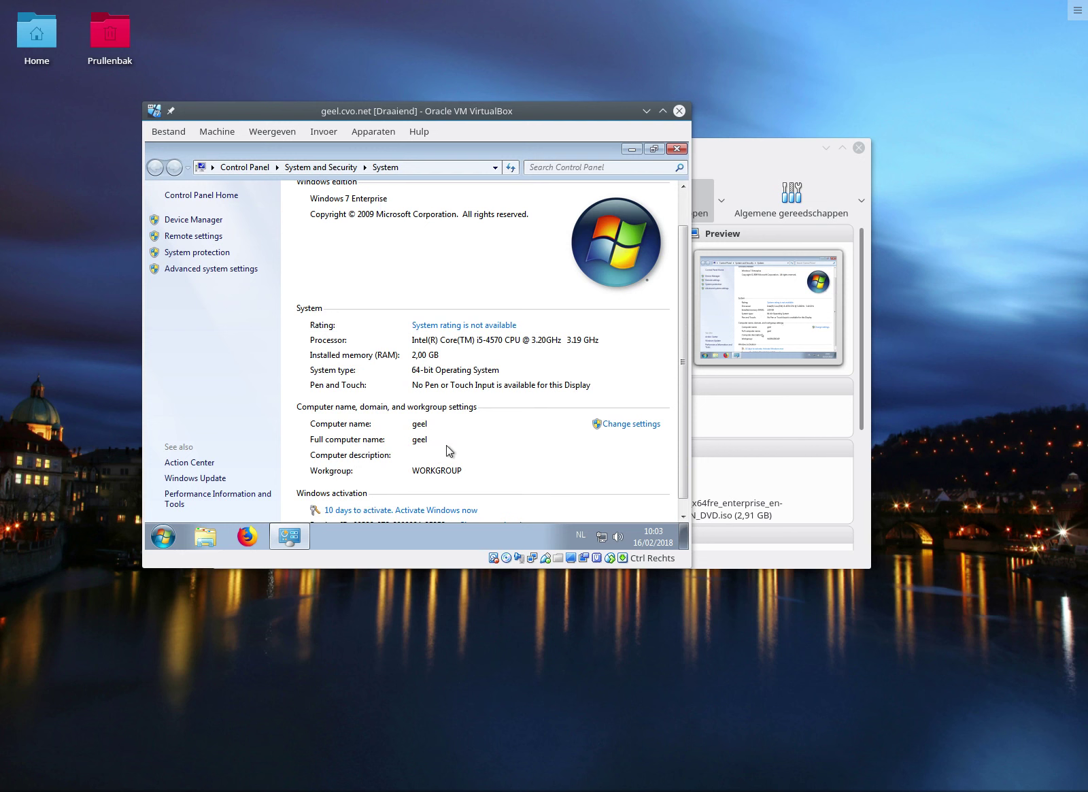
scroll(442, 449, down, 1)
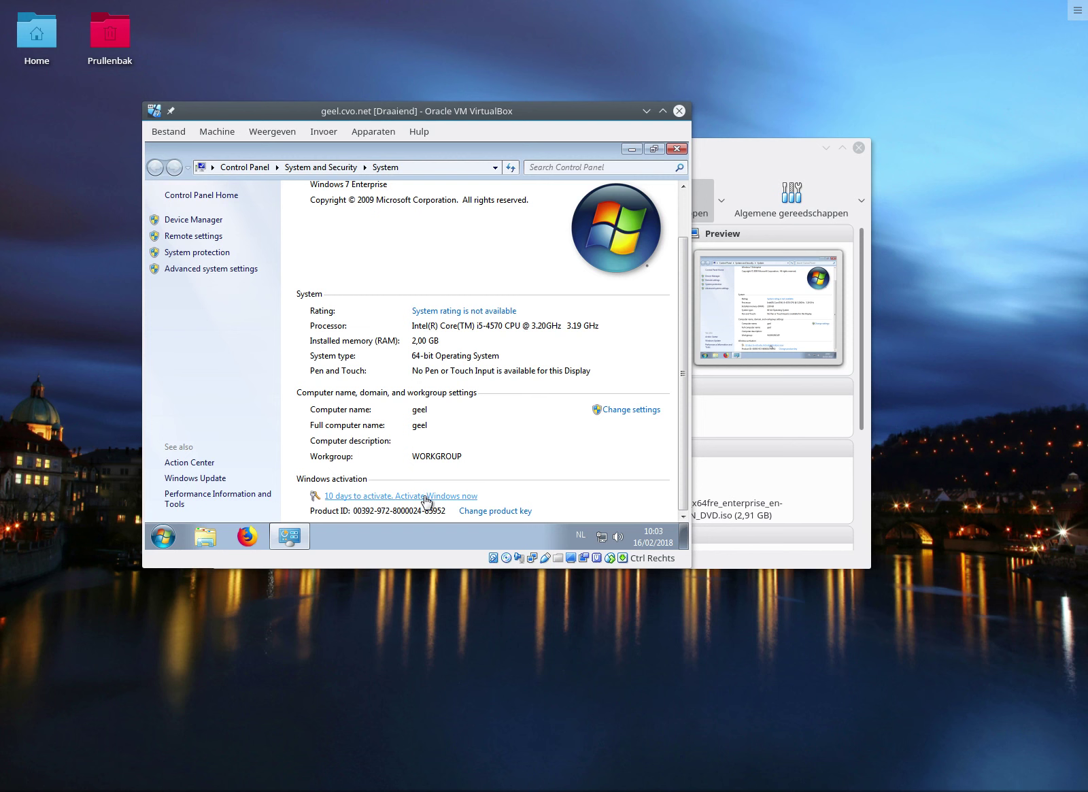
click(424, 495)
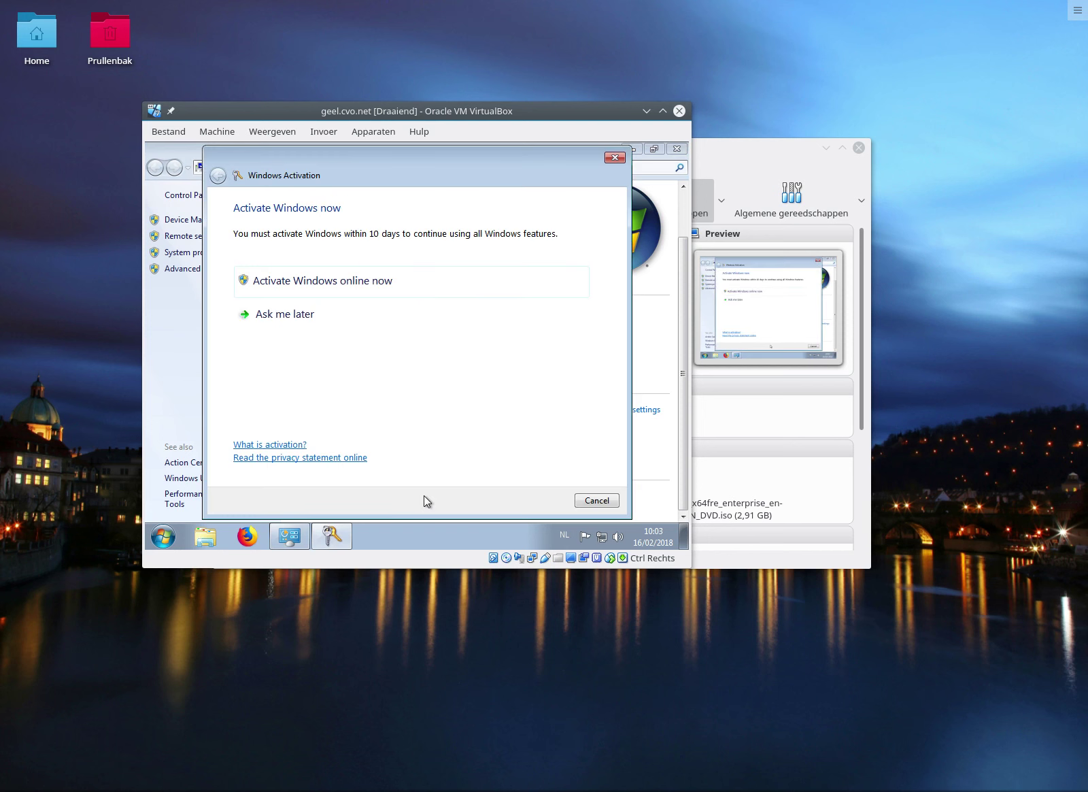
click(298, 281)
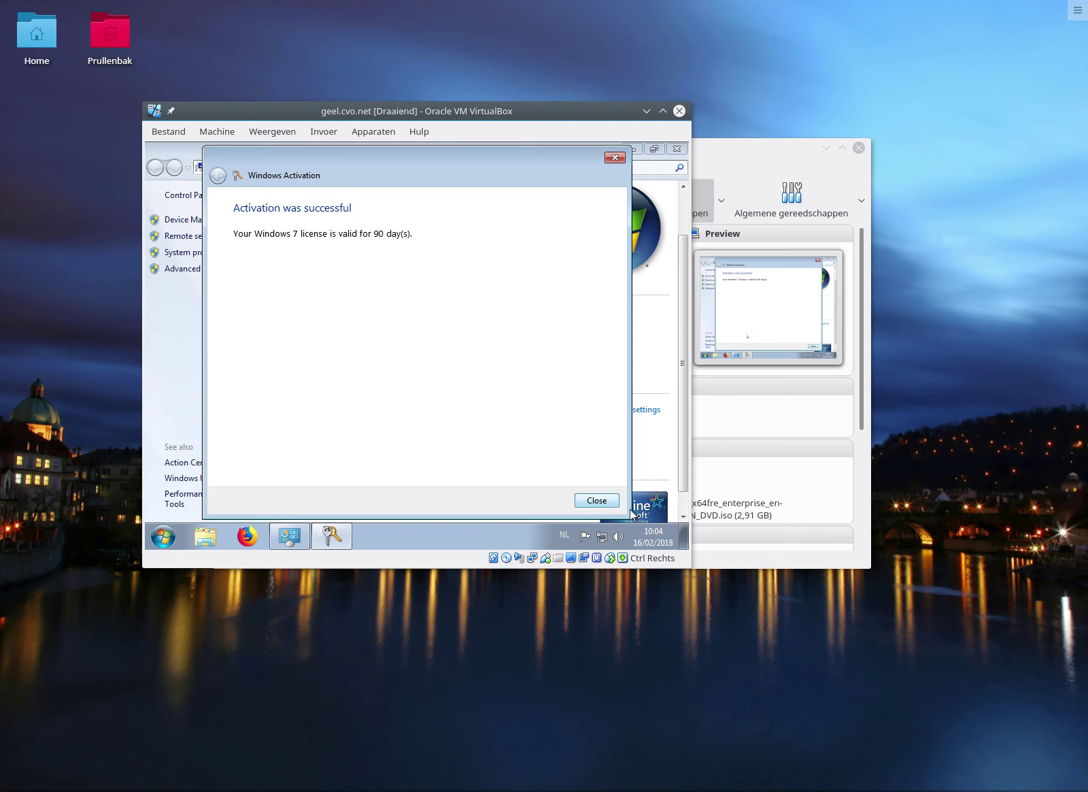
click(603, 503)
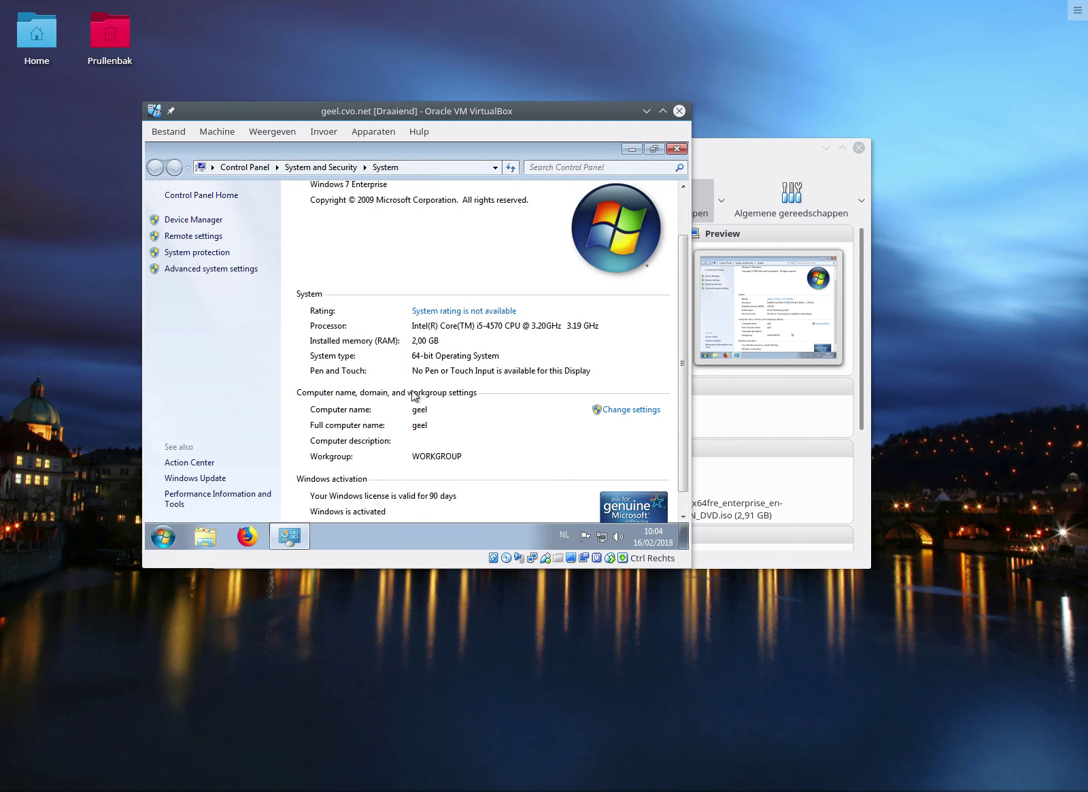
scroll(411, 392, down, 1)
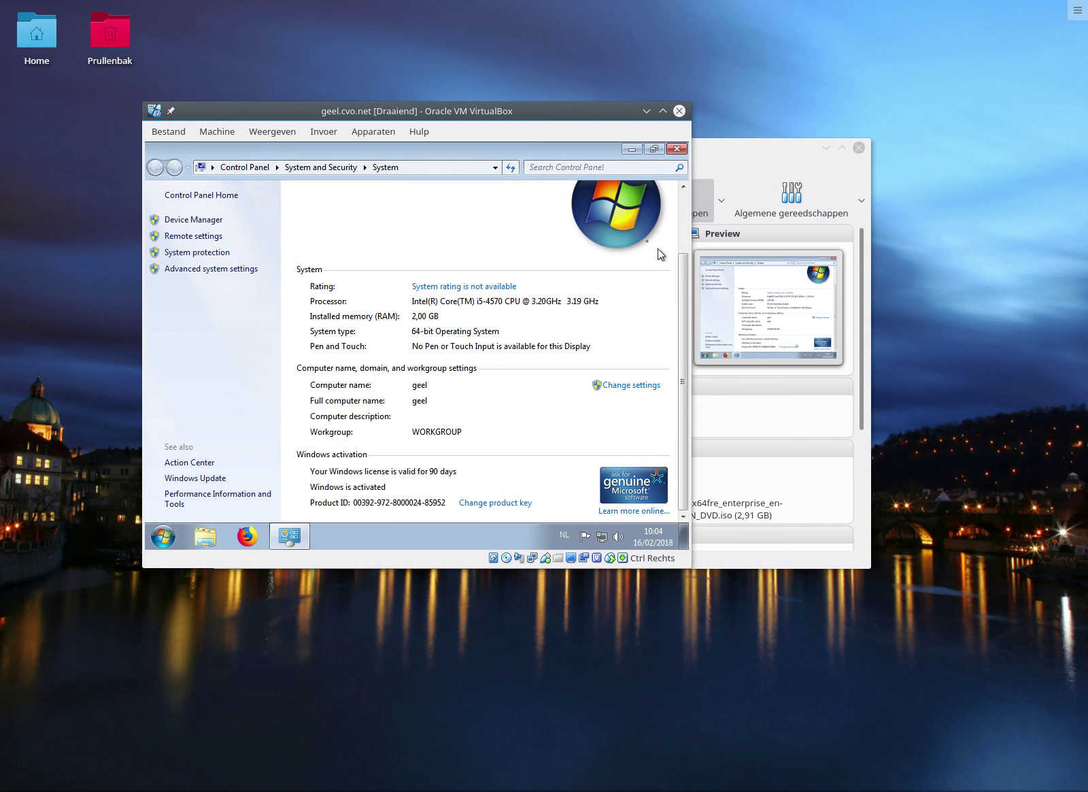
click(680, 149)
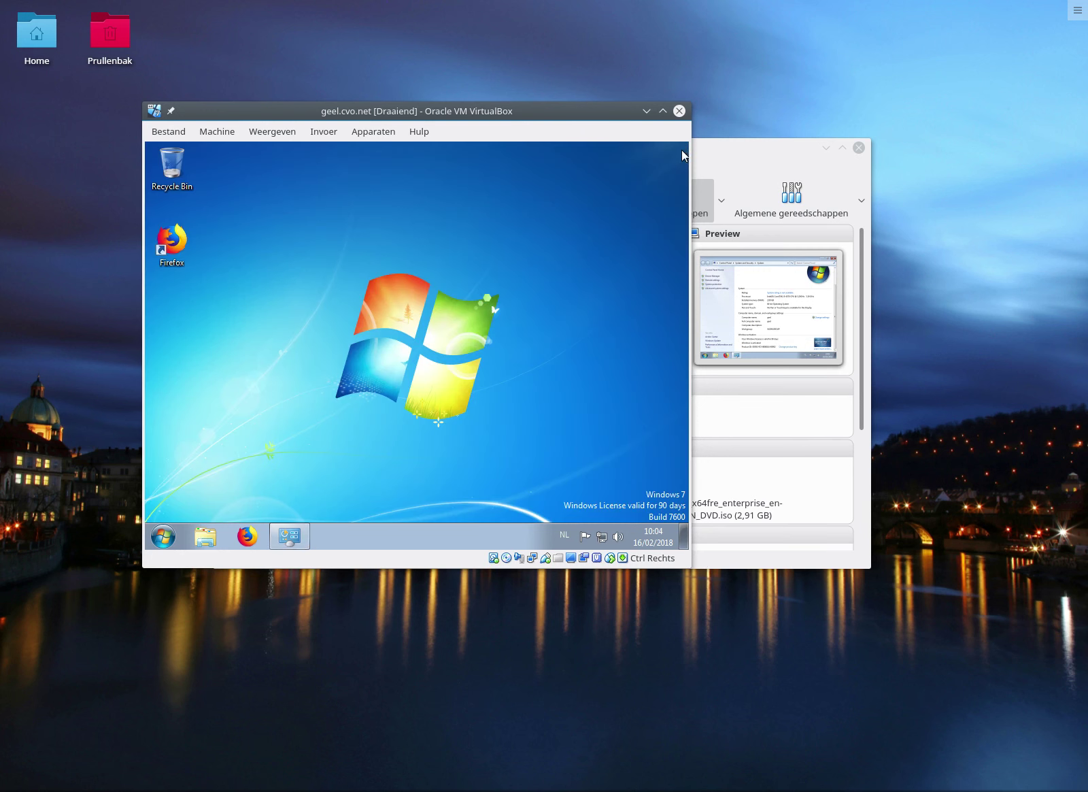
Shut down geel.cvo.net and remove the install ISO from its SATA-poort 1 optical drive in Opslag settings.
click(167, 541)
click(351, 500)
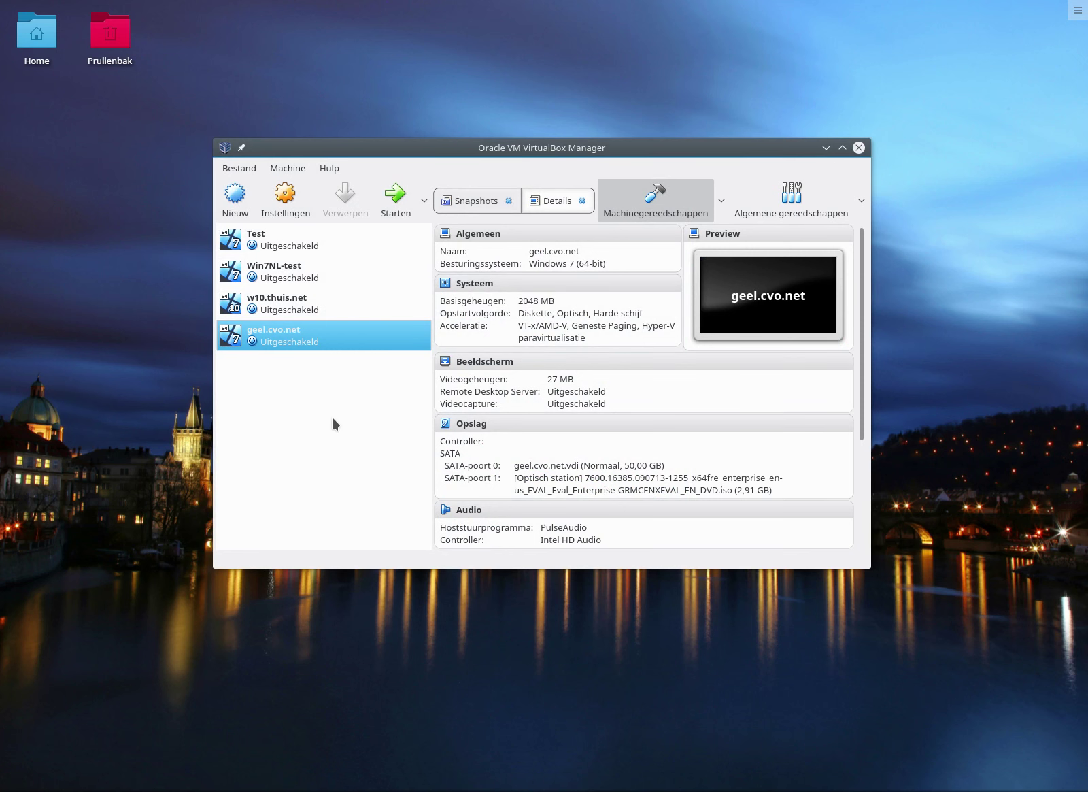
click(463, 424)
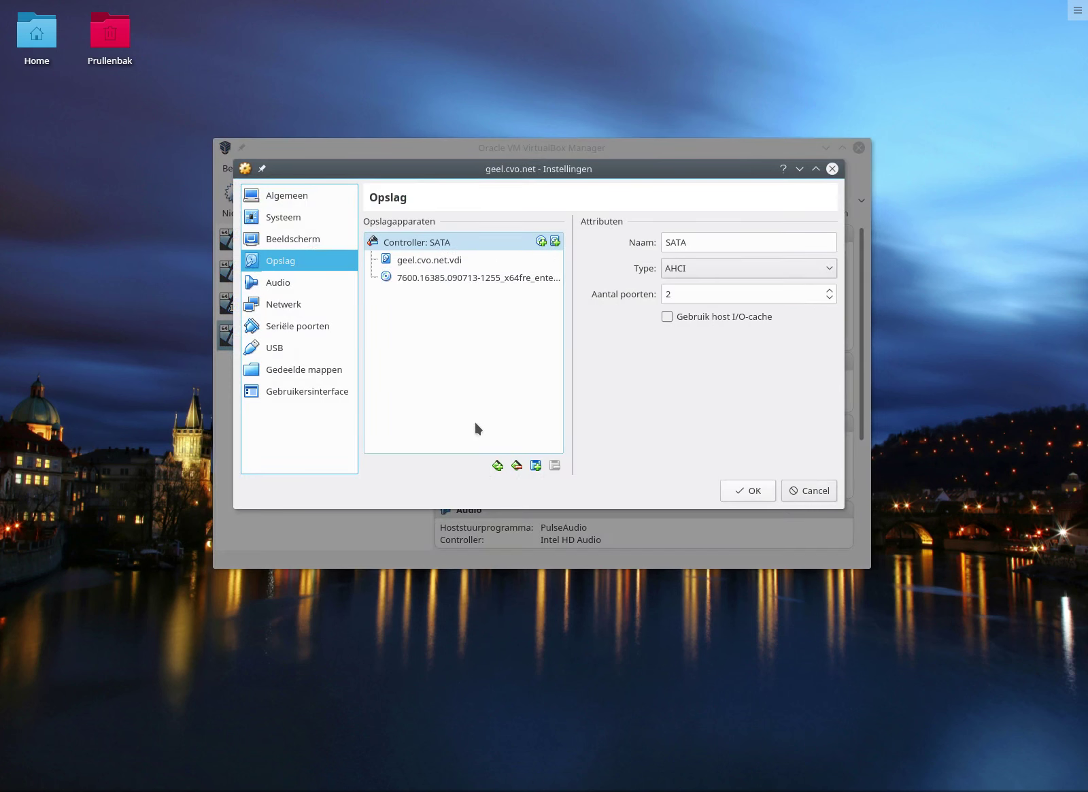
click(491, 279)
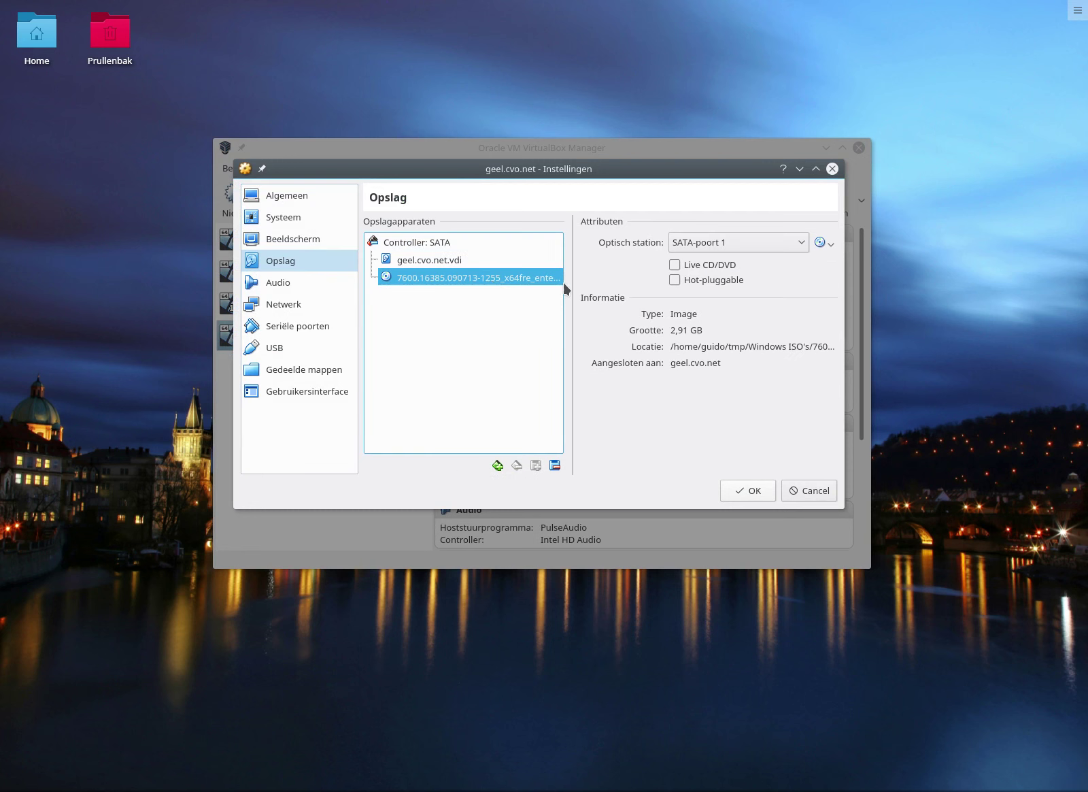
click(826, 243)
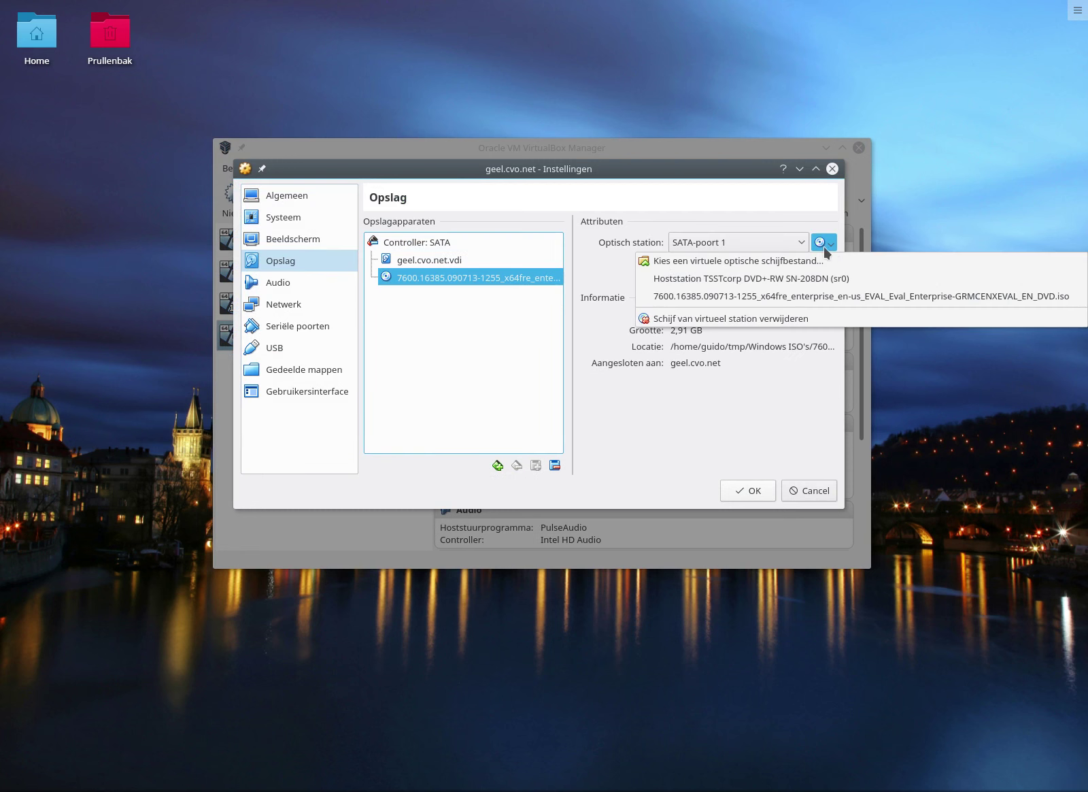
click(784, 319)
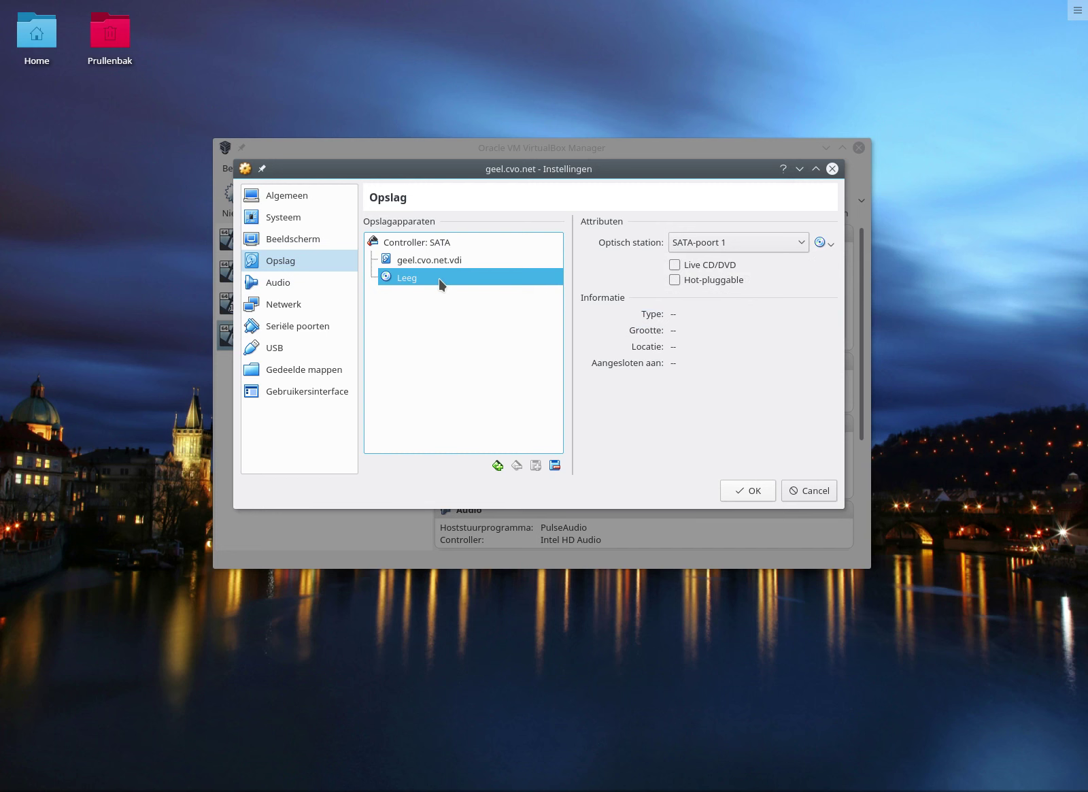
click(746, 491)
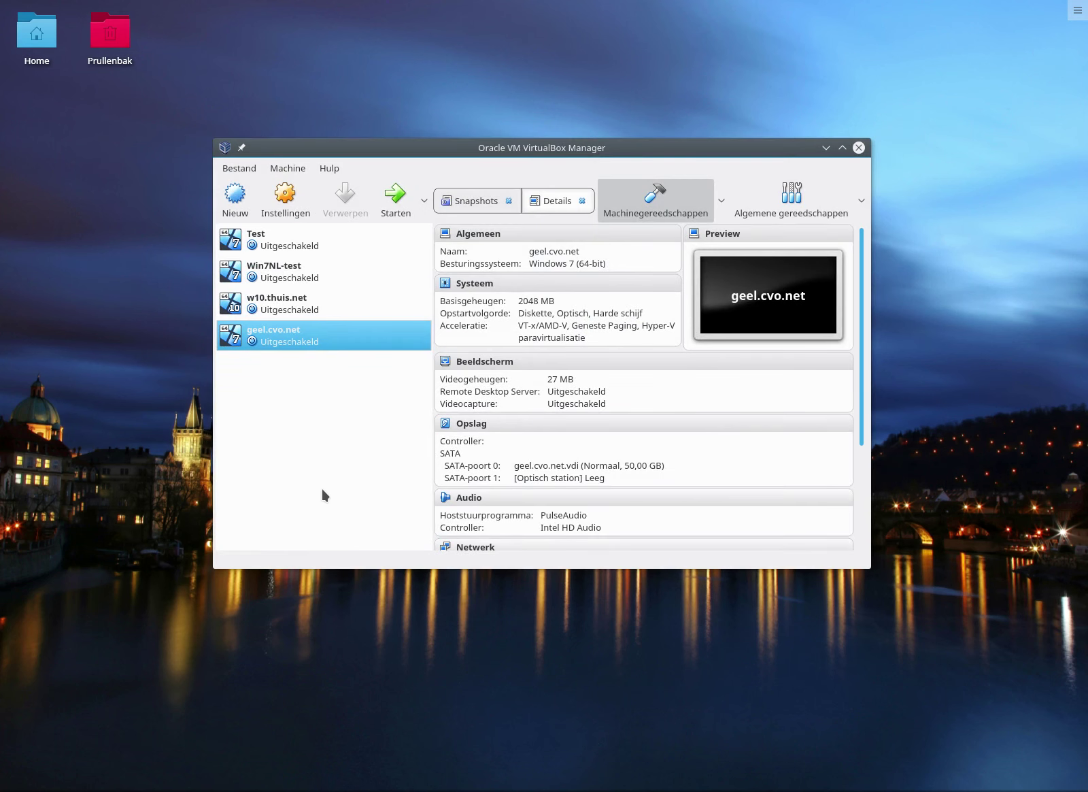